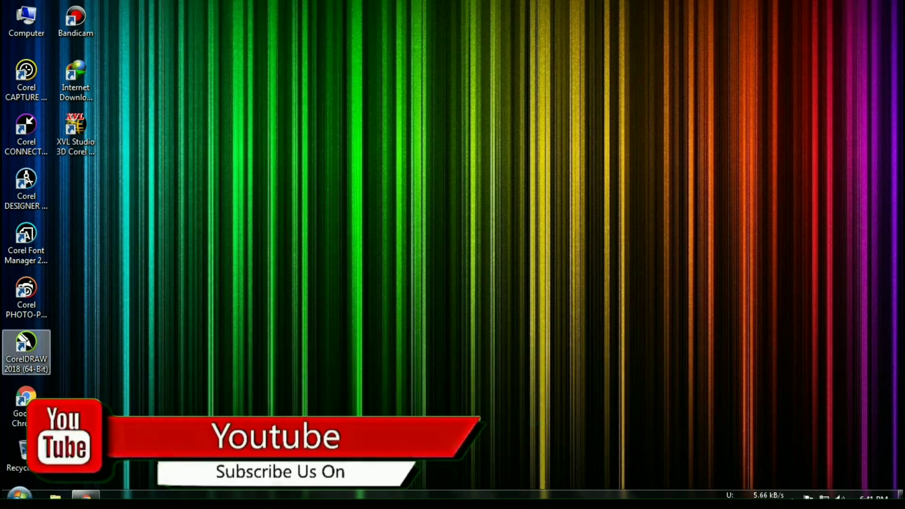
# - Launch CorelDRAW 2018 (64-Bit) from its desktop shortcut
pyautogui.doubleClick(26, 352)
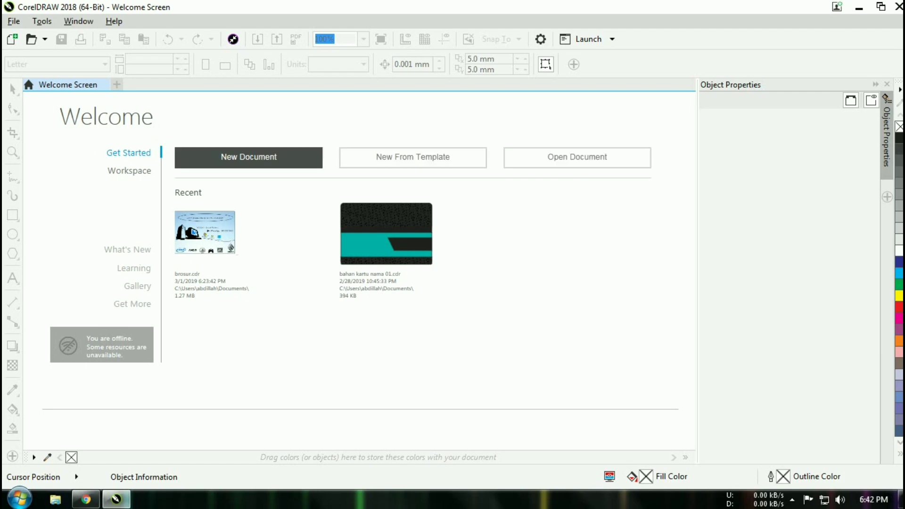
# - Create a new blank document from the Welcome Screen
pyautogui.click(276, 163)
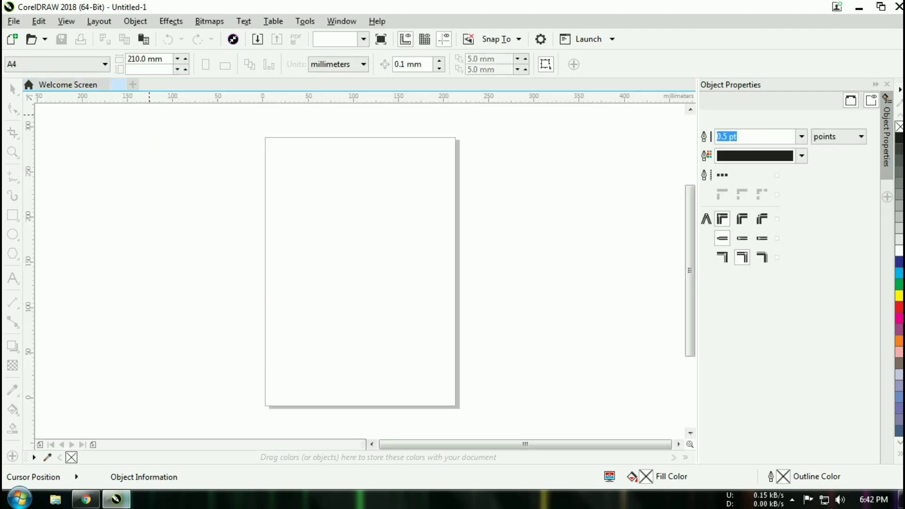
pyautogui.click(68, 85)
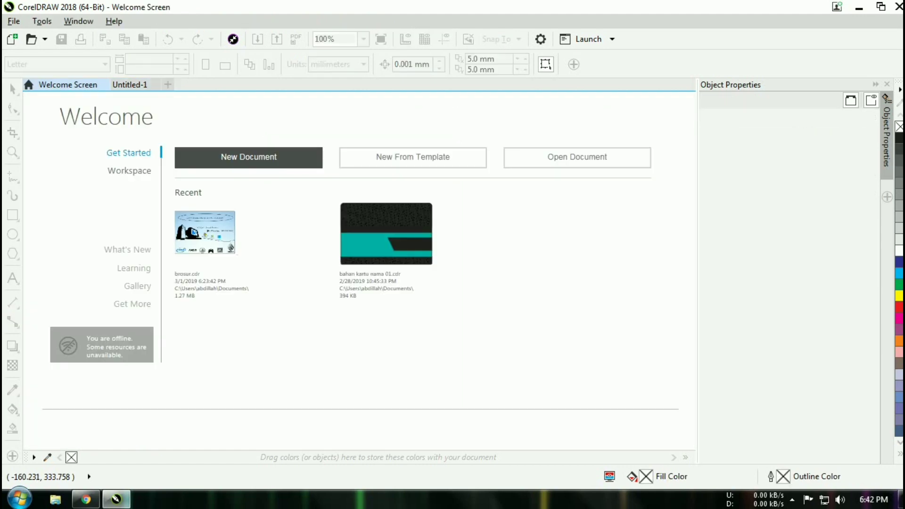
pyautogui.click(129, 85)
pyautogui.scroll(3, 362, 244)
pyautogui.scroll(1, 363, 245)
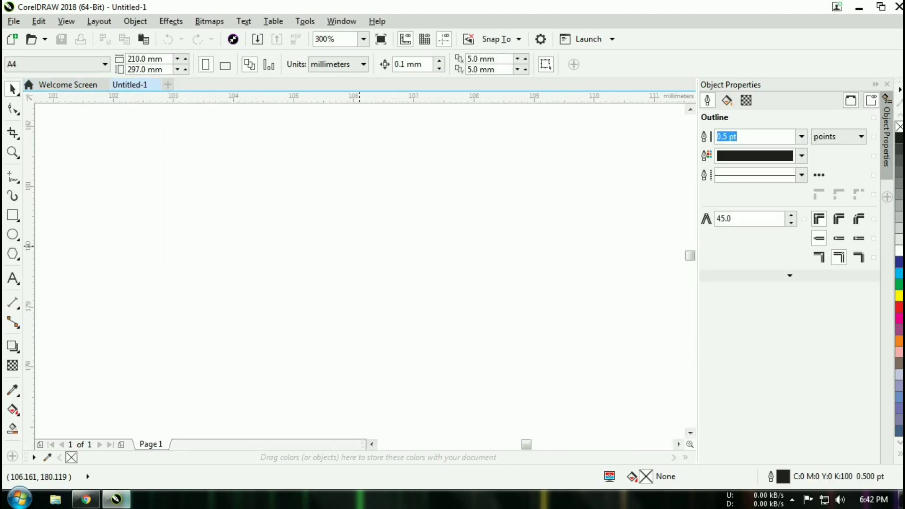
pyautogui.scroll(-4, 363, 245)
# - Set the page orientation to landscape, 297 × 210 mm
pyautogui.click(225, 65)
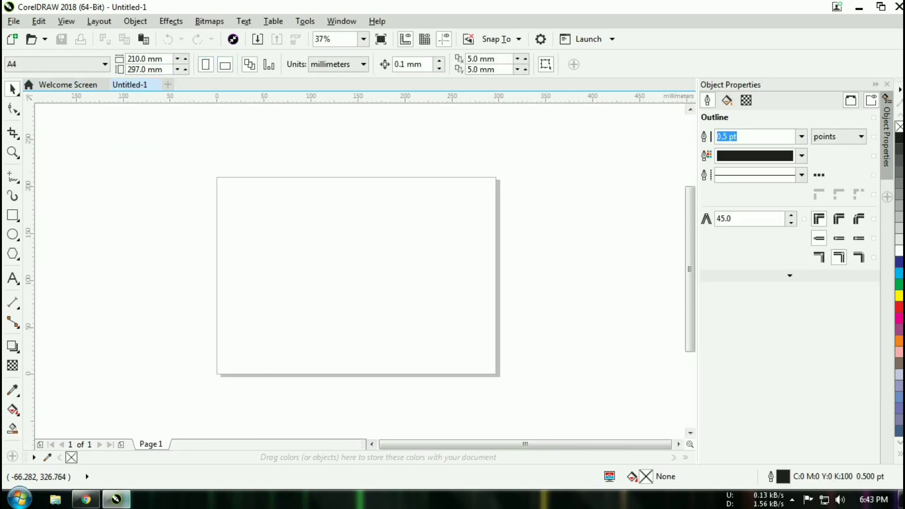
pyautogui.click(205, 64)
pyautogui.click(225, 65)
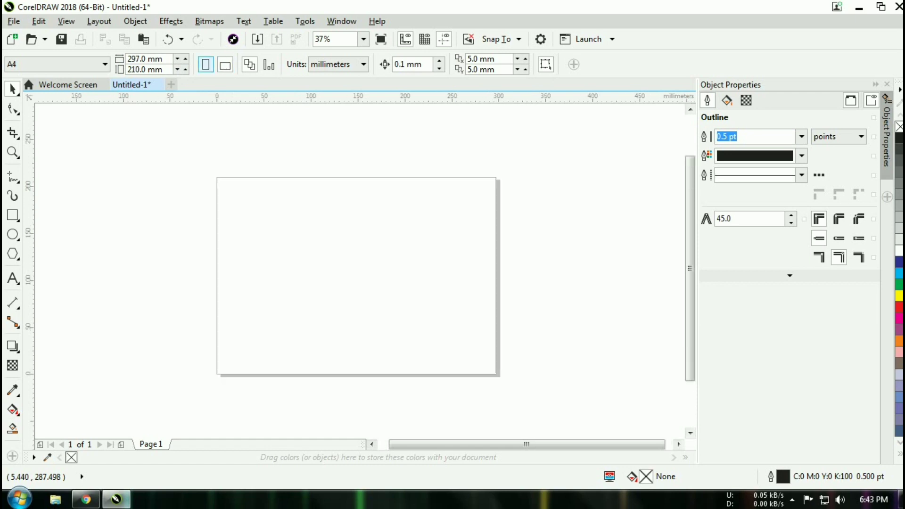
pyautogui.click(206, 64)
pyautogui.click(225, 65)
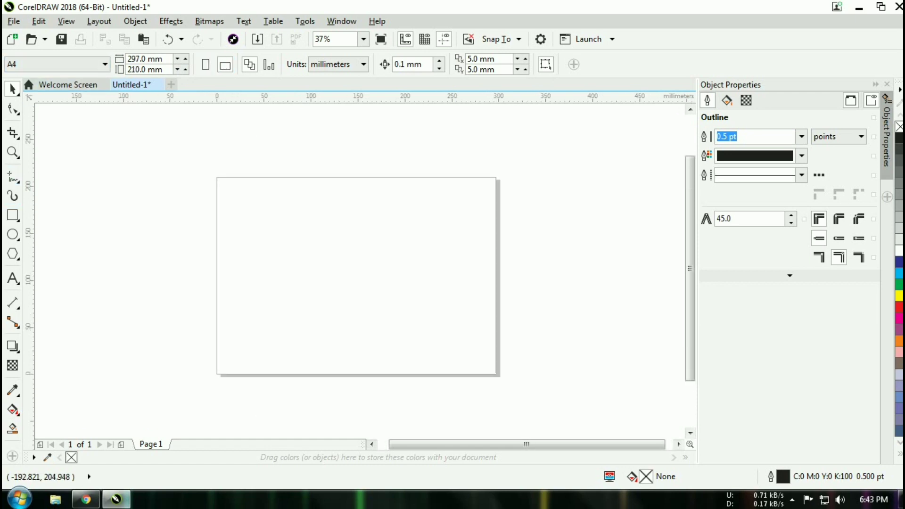
pyautogui.click(12, 215)
# - Draw a rectangle on the page and set its X position to 80 mm
pyautogui.moveTo(231, 192); pyautogui.dragTo(389, 273)
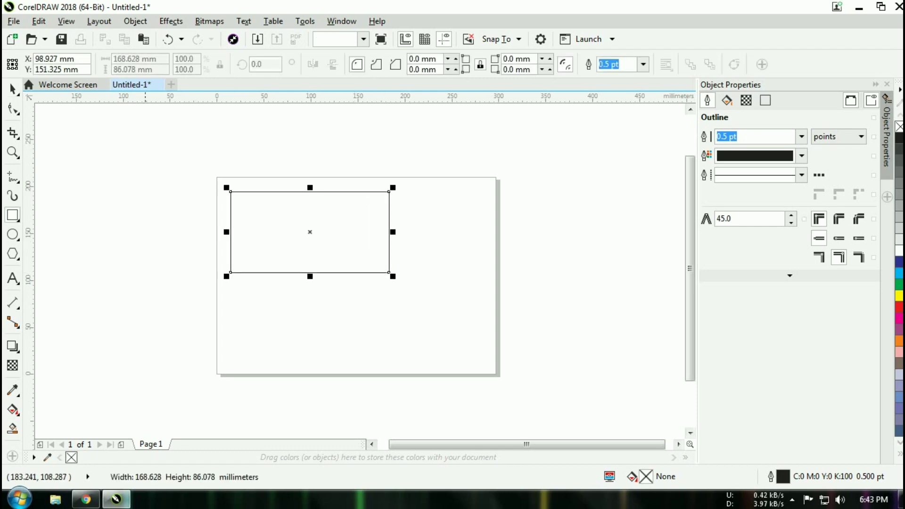
pyautogui.click(36, 58)
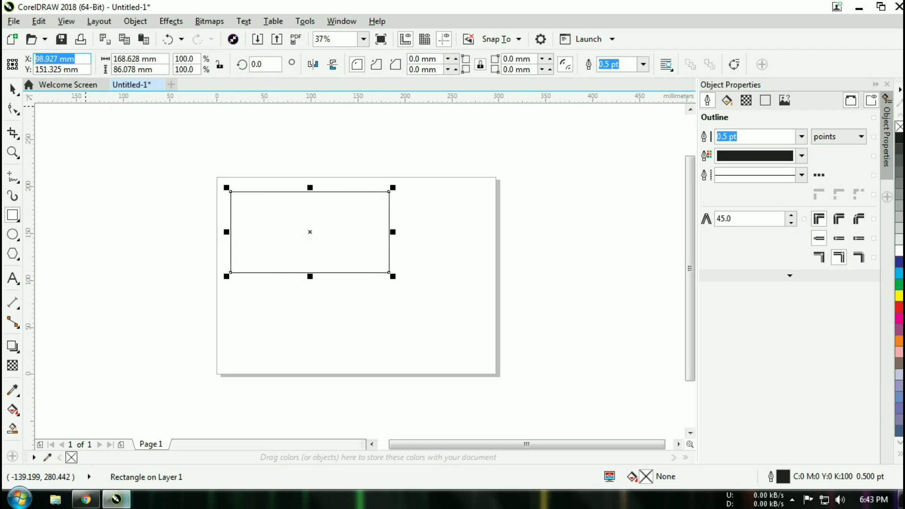
pyautogui.write('80')
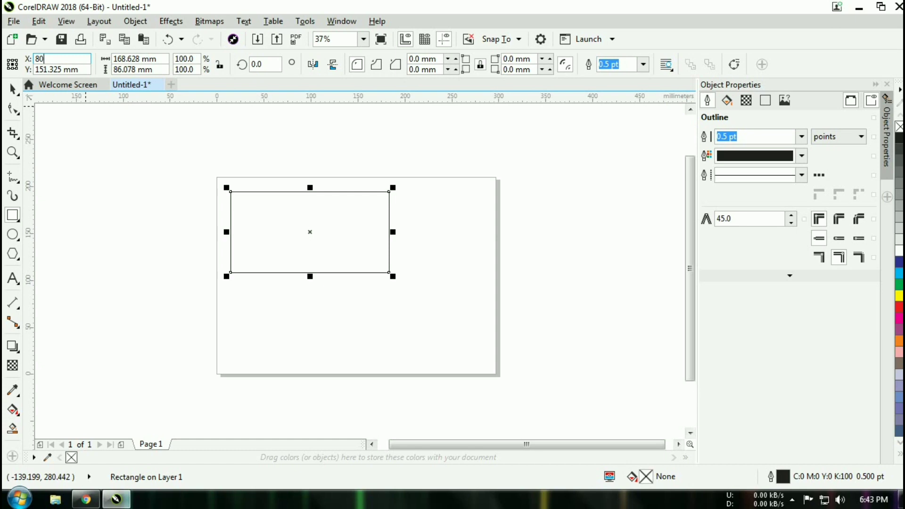
pyautogui.press('Tab')
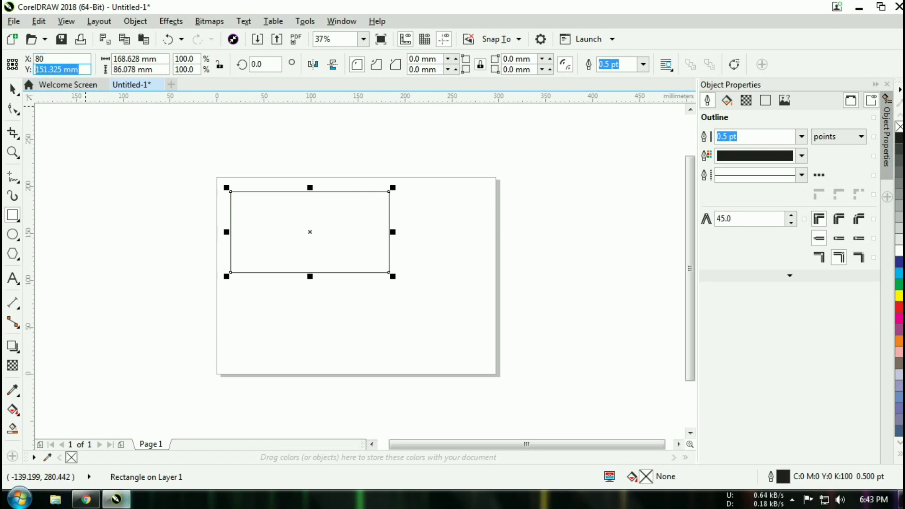
pyautogui.write('3')
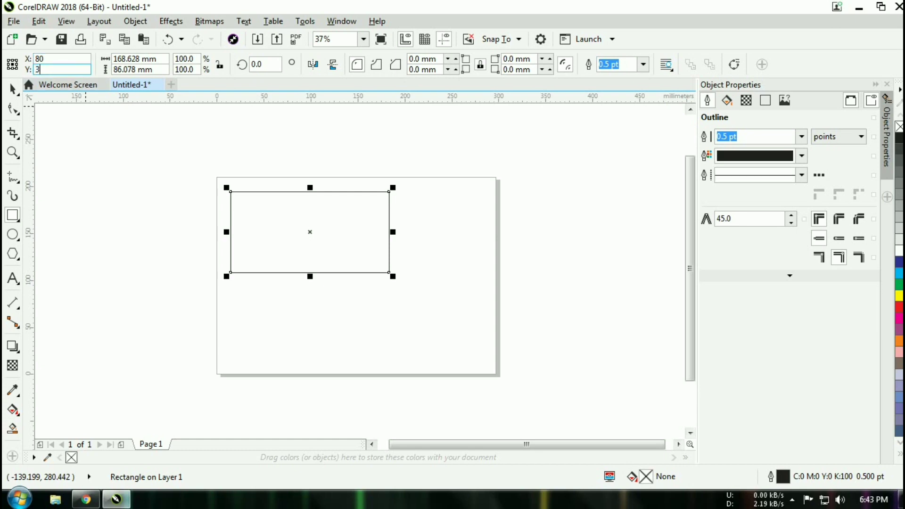
pyautogui.press('Return')
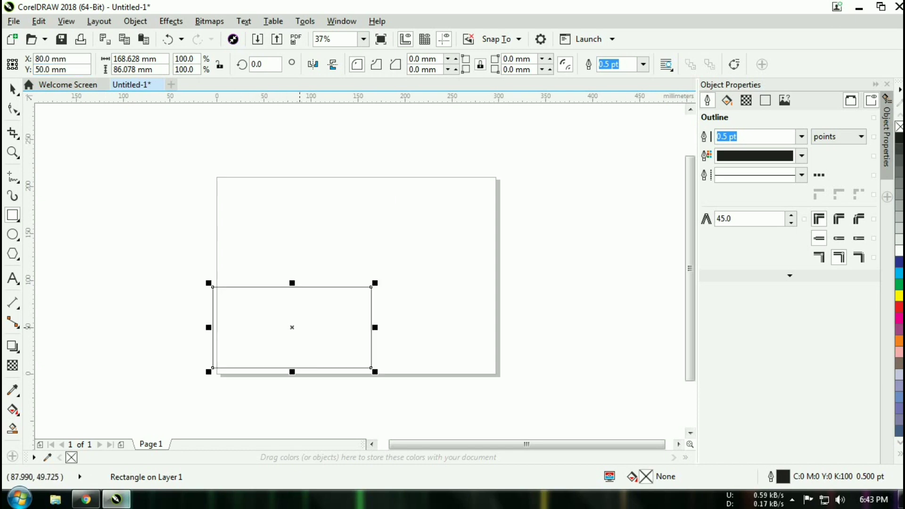
# - Resize the rectangle to 80 × 50 mm in the property bar
pyautogui.moveTo(157, 60); pyautogui.dragTo(149, 60)
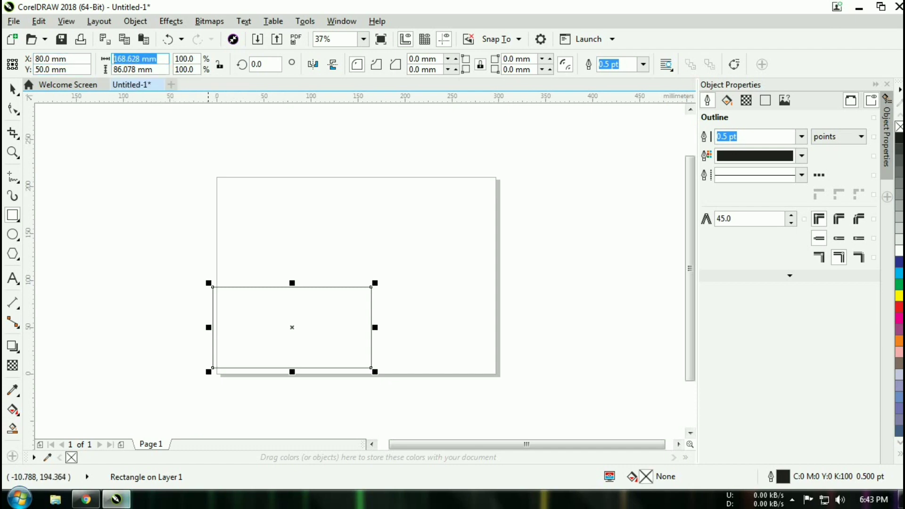
pyautogui.write('80')
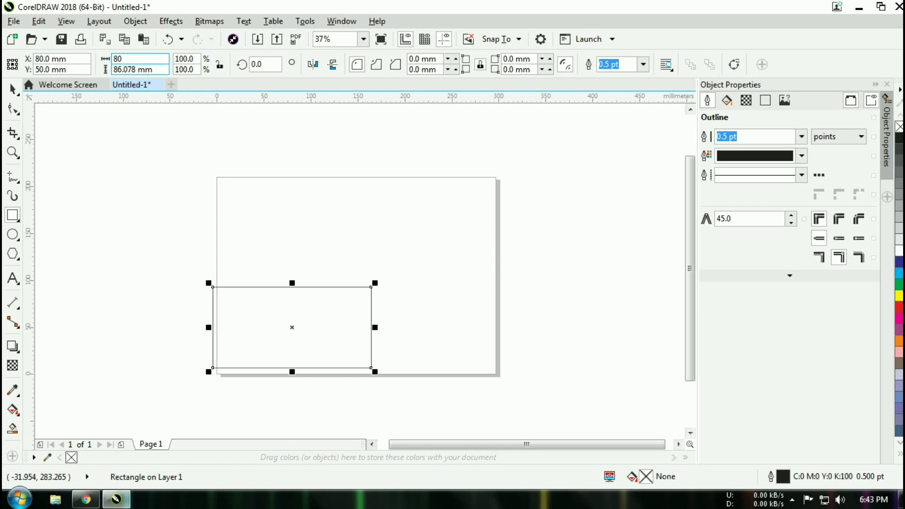
pyautogui.press('Tab')
pyautogui.write('2')
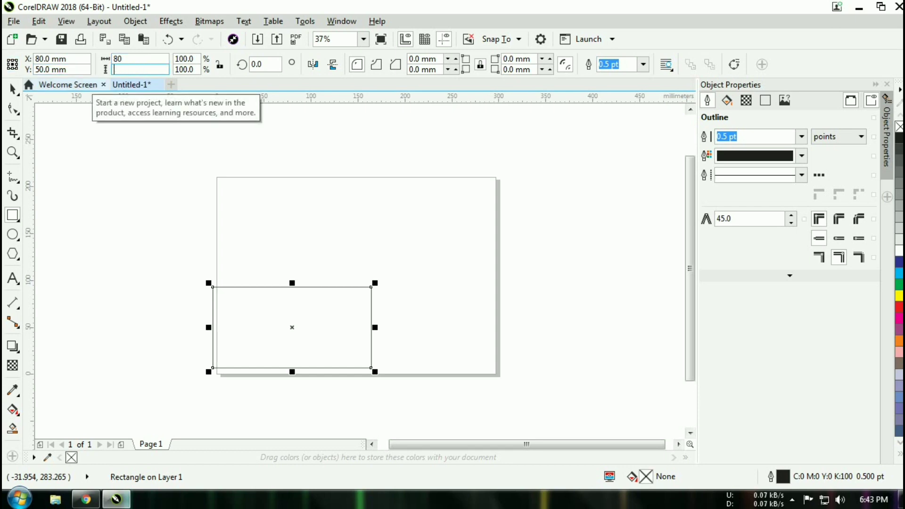
pyautogui.write('0')
pyautogui.press('Return')
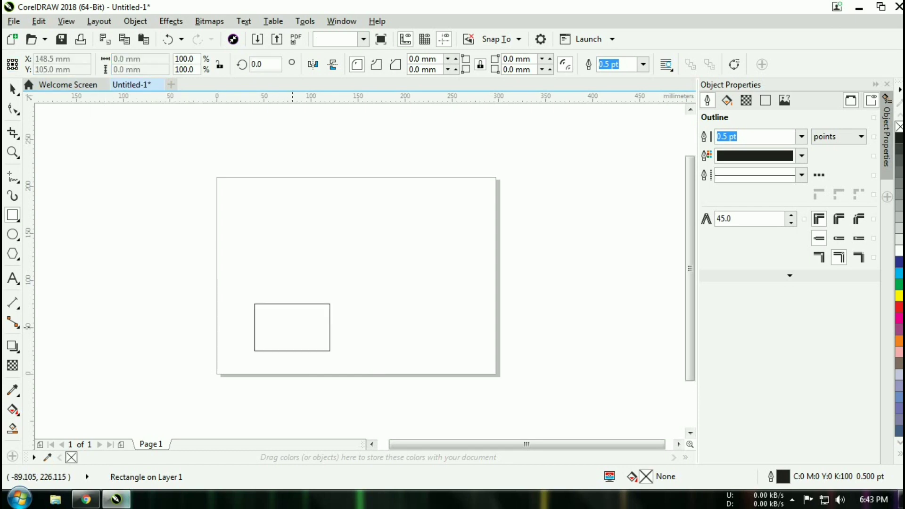
# - Move the 80 × 50 mm rectangle to the page's upper-left area
pyautogui.click(296, 351)
pyautogui.scroll(2, 296, 341)
pyautogui.moveTo(288, 312); pyautogui.dragTo(335, 186)
pyautogui.scroll(3, 335, 187)
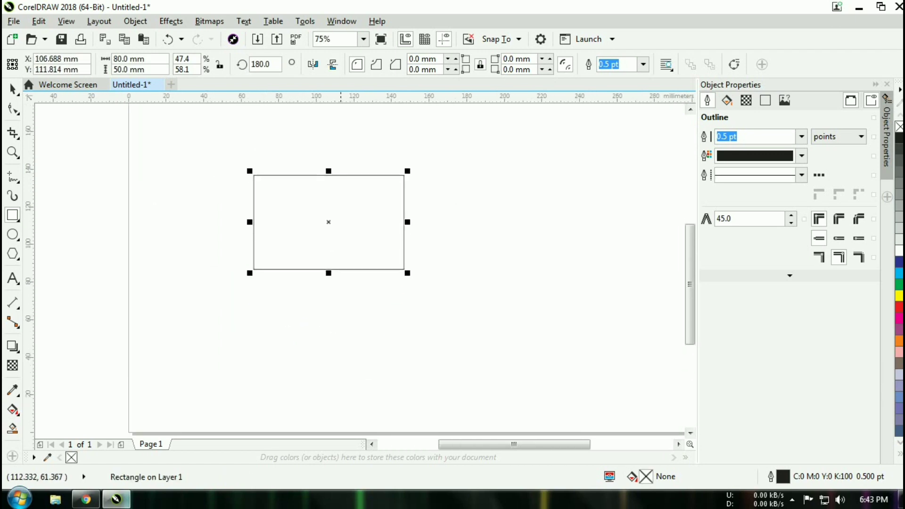
pyautogui.moveTo(335, 315); pyautogui.dragTo(248, 178)
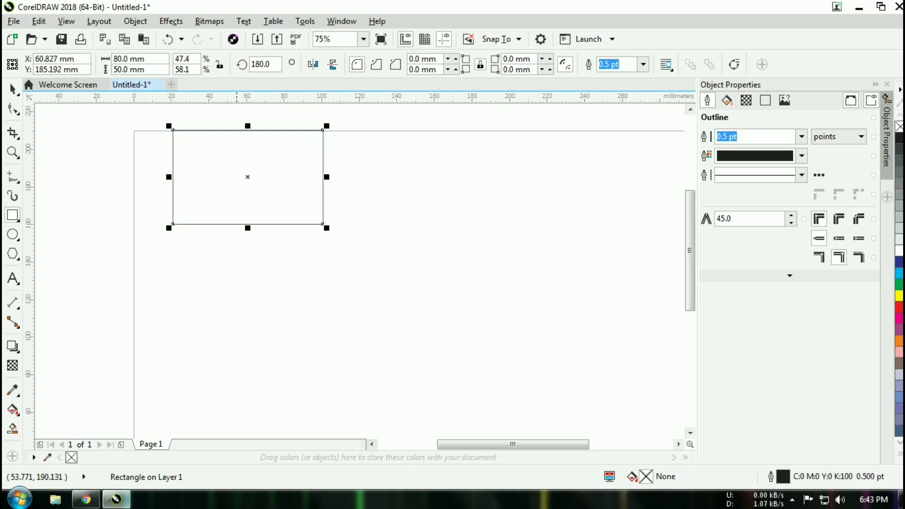
pyautogui.moveTo(184, 178); pyautogui.dragTo(193, 211)
pyautogui.scroll(2, 274, 279)
pyautogui.moveTo(137, 248); pyautogui.dragTo(241, 365)
pyautogui.moveTo(295, 266); pyautogui.dragTo(295, 265)
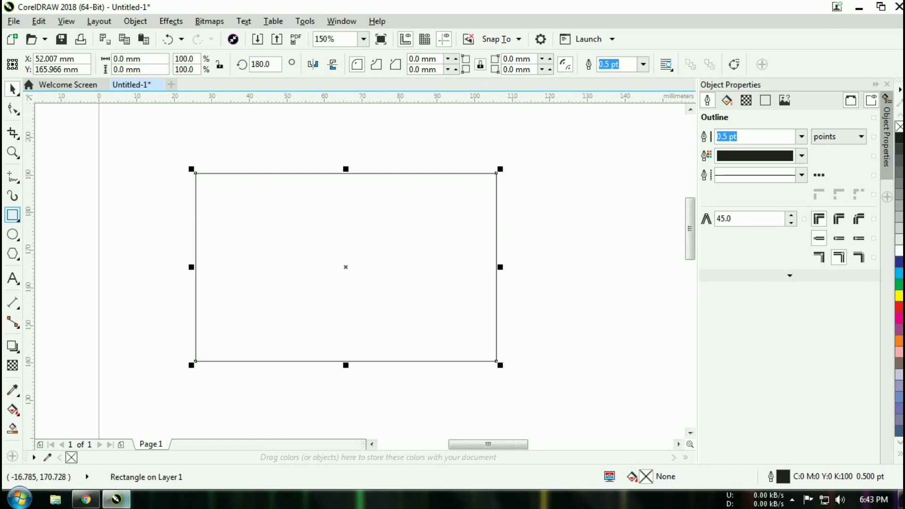
# - Delete the stray extra rectangle and reselect the card rectangle
pyautogui.click(13, 215)
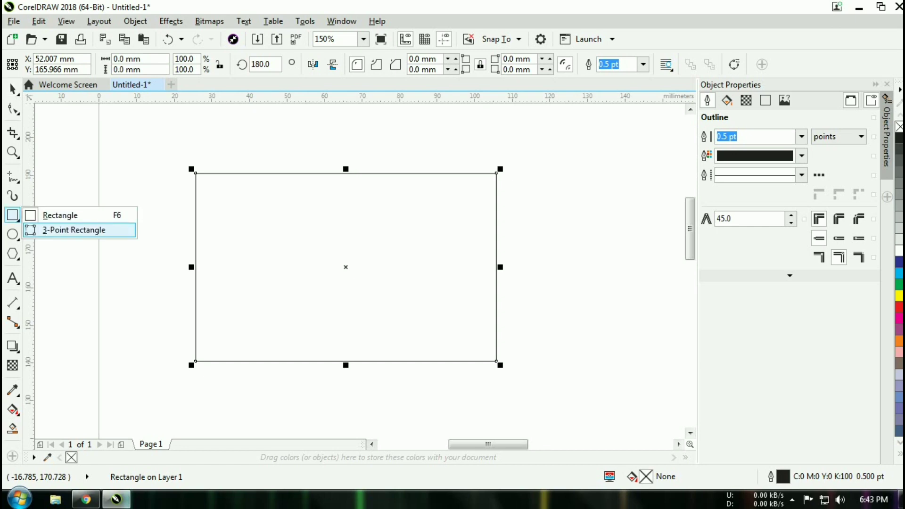
pyautogui.click(52, 215)
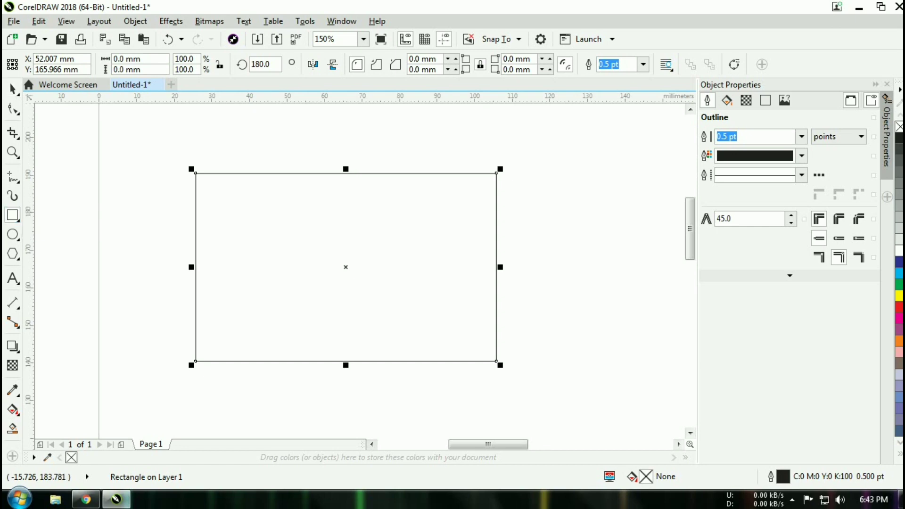
pyautogui.moveTo(359, 159); pyautogui.dragTo(617, 251)
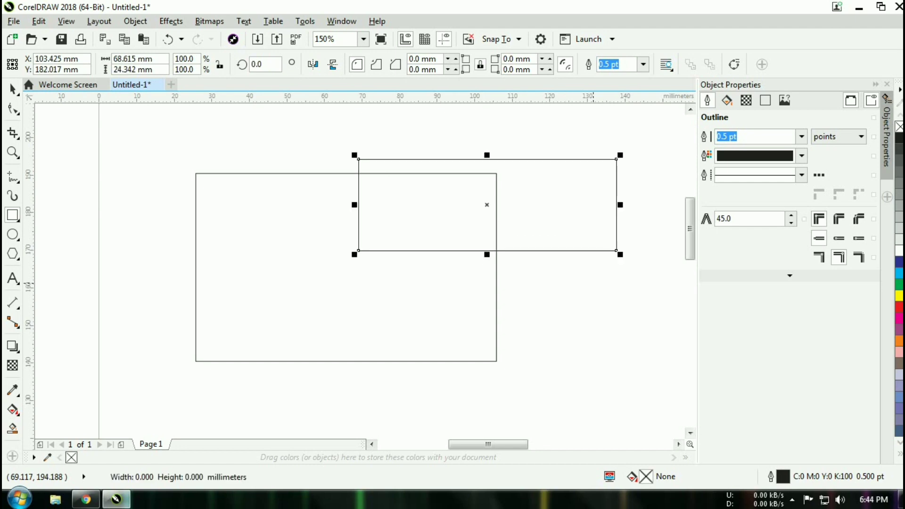
pyautogui.press('Delete')
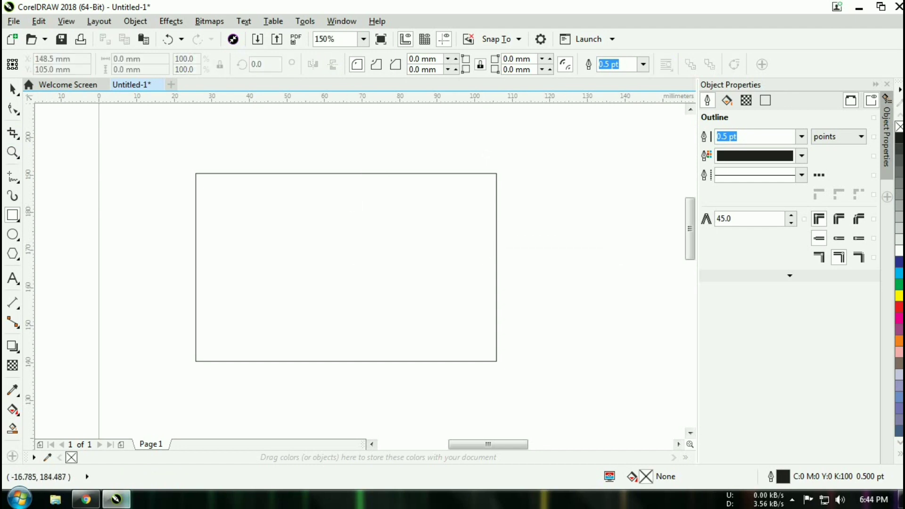
pyautogui.click(311, 233)
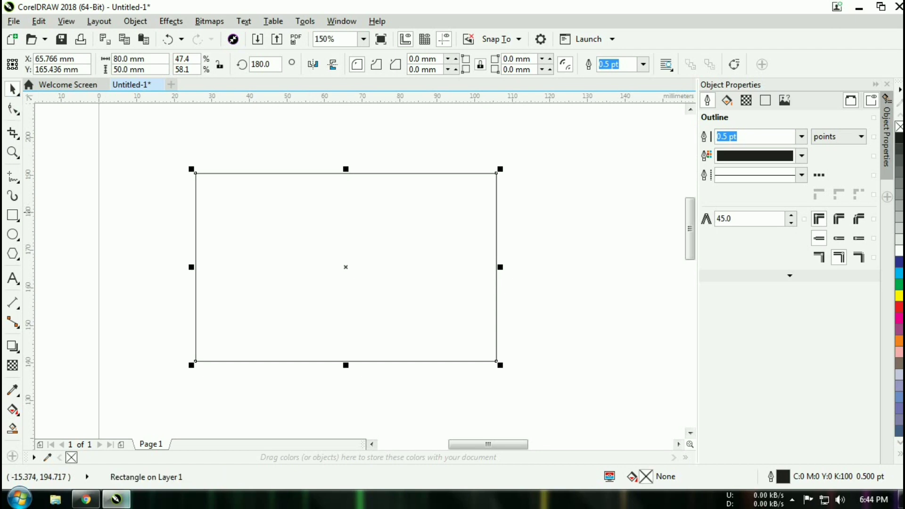
pyautogui.click(311, 244)
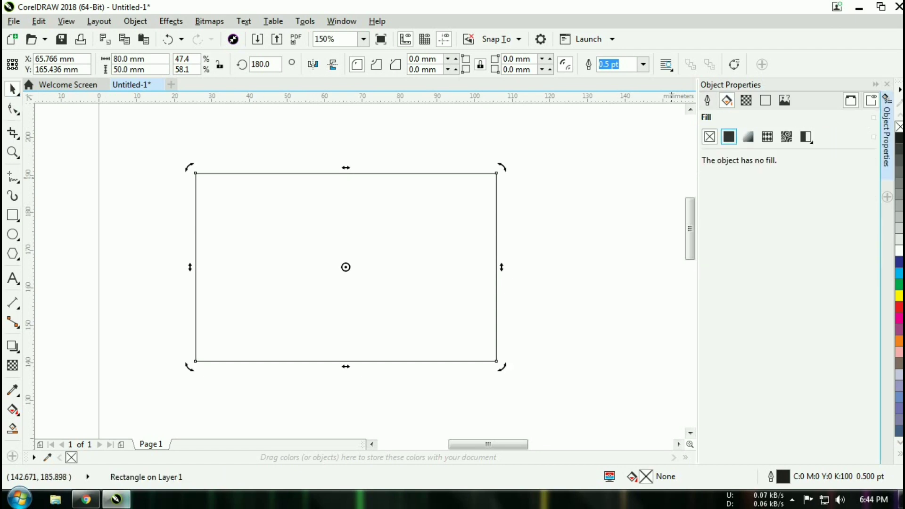
# - Give the card a uniform fill and bring up its fill properties
pyautogui.click(729, 137)
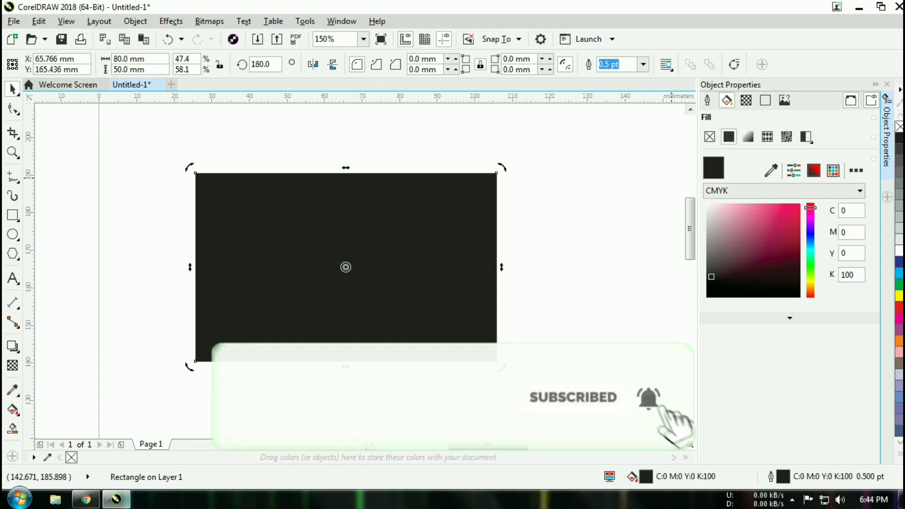
pyautogui.click(888, 84)
pyautogui.rightClick(684, 143)
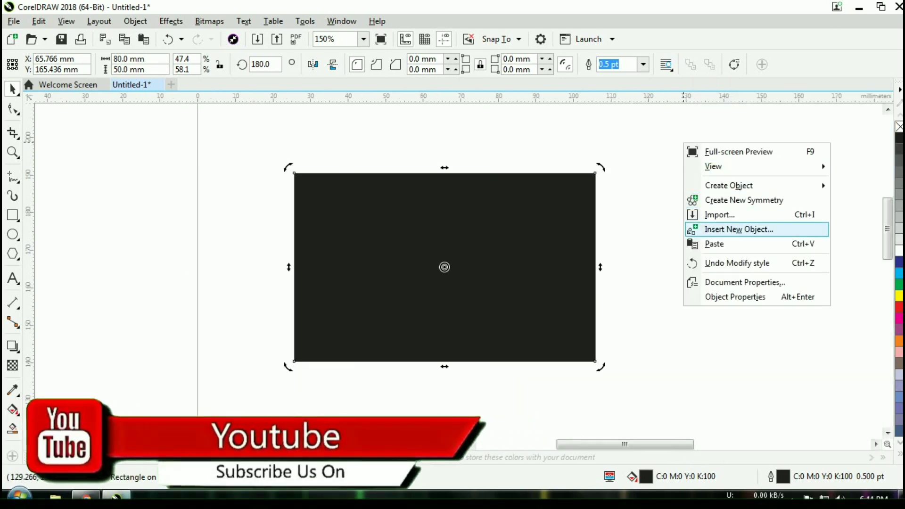
pyautogui.press('Escape')
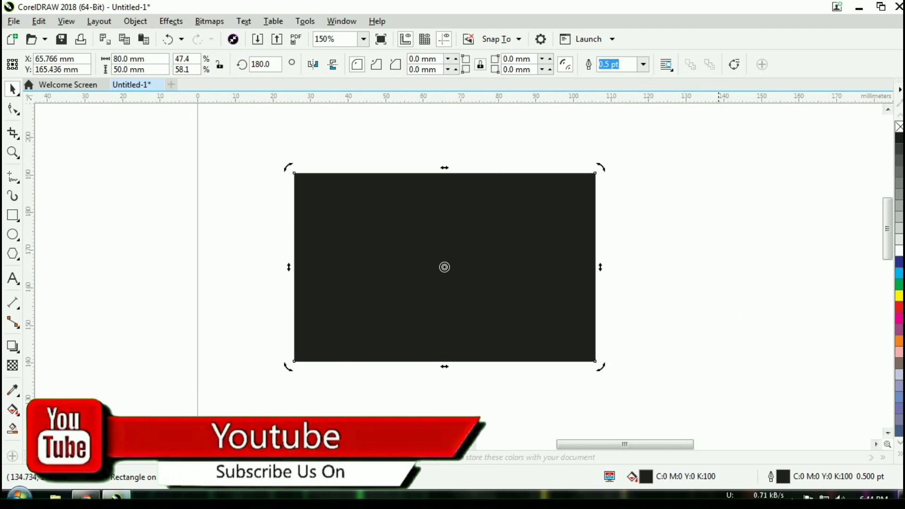
pyautogui.rightClick(710, 160)
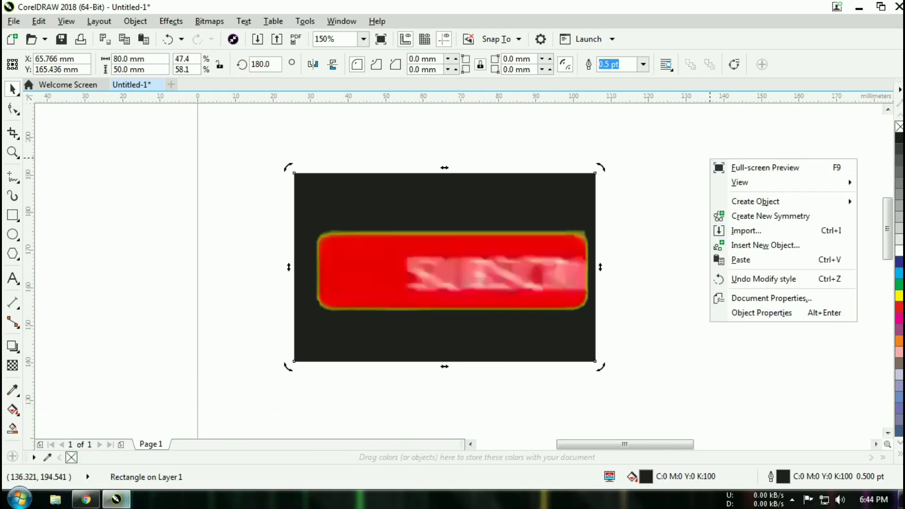
pyautogui.click(821, 330)
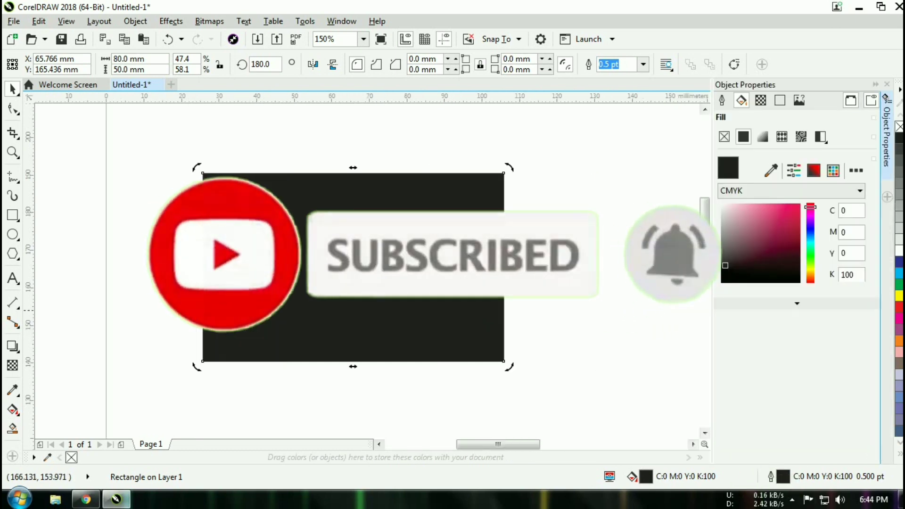
# - Try crimson, white-to-crimson gradient and dark green fills on the card
pyautogui.click(778, 231)
pyautogui.click(791, 221)
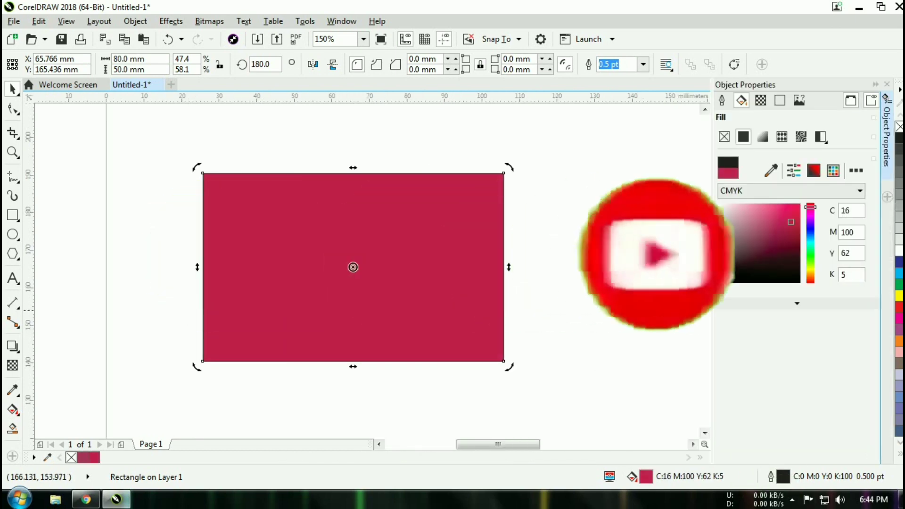
pyautogui.click(768, 242)
pyautogui.click(785, 225)
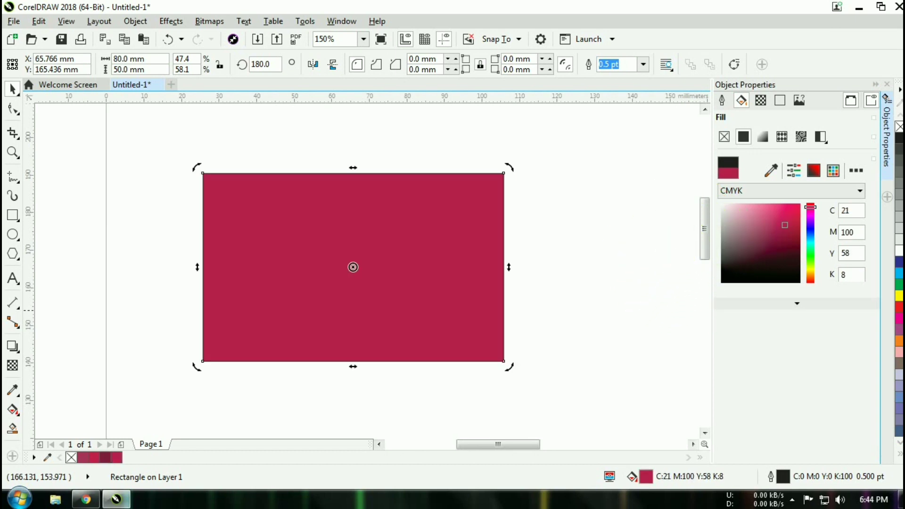
pyautogui.click(787, 210)
pyautogui.click(763, 137)
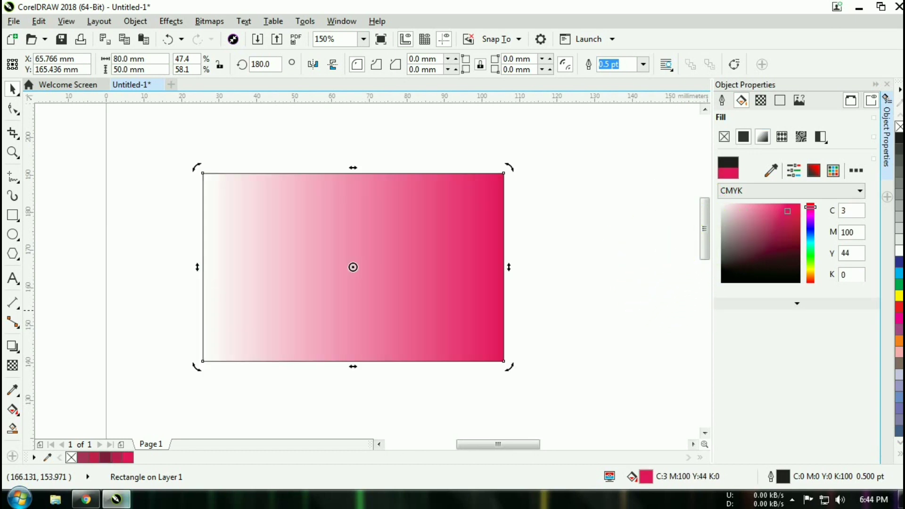
pyautogui.click(780, 275)
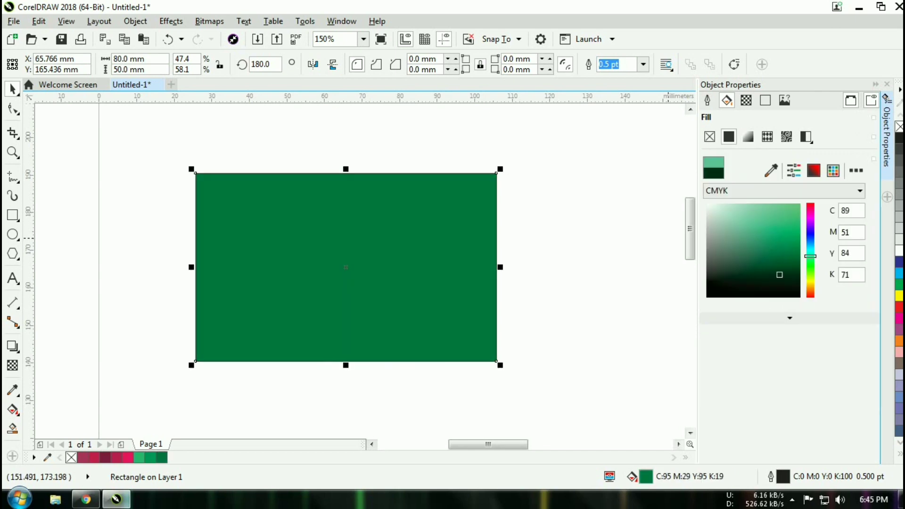
pyautogui.click(743, 282)
# - Set the card fill to 90% black (C0 M0 Y0 K90) and deselect it
pyautogui.click(900, 150)
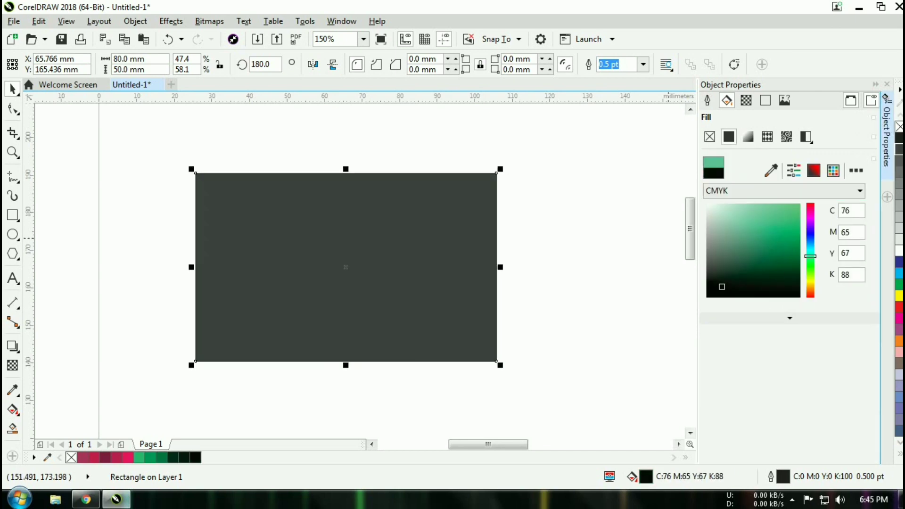
pyautogui.click(900, 160)
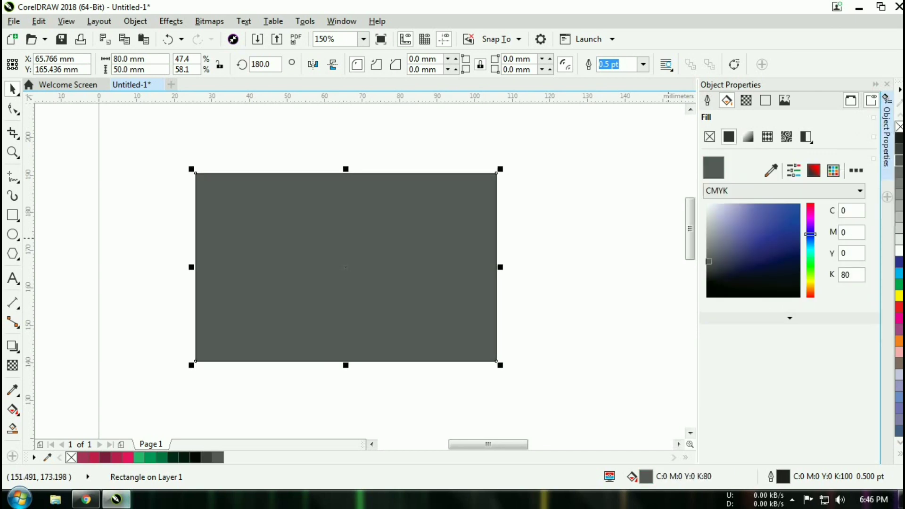
pyautogui.click(899, 149)
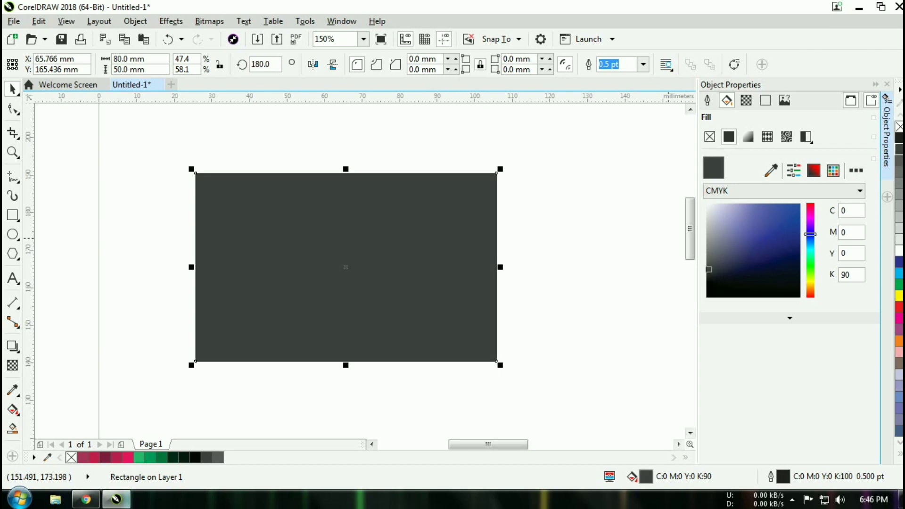
pyautogui.press('Escape')
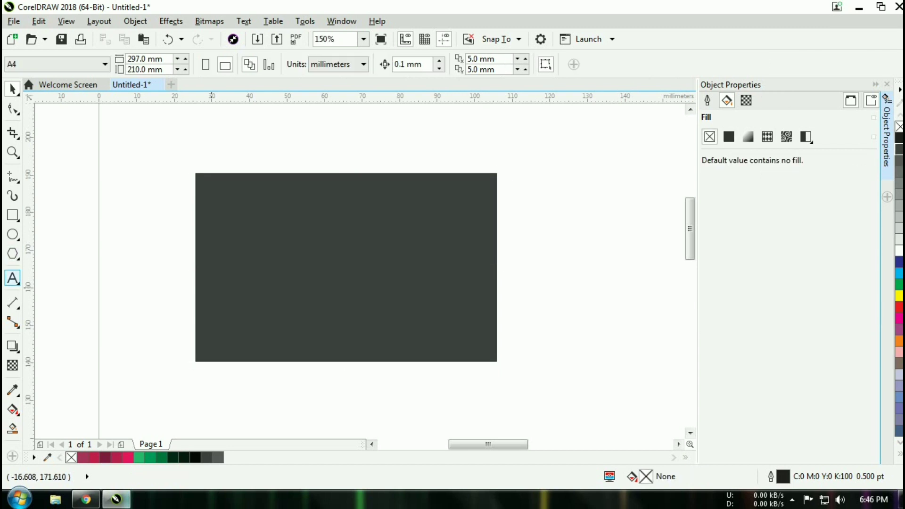
# - Draw a new rectangle inside the card, undoing an accidental tiny one
pyautogui.press('y')
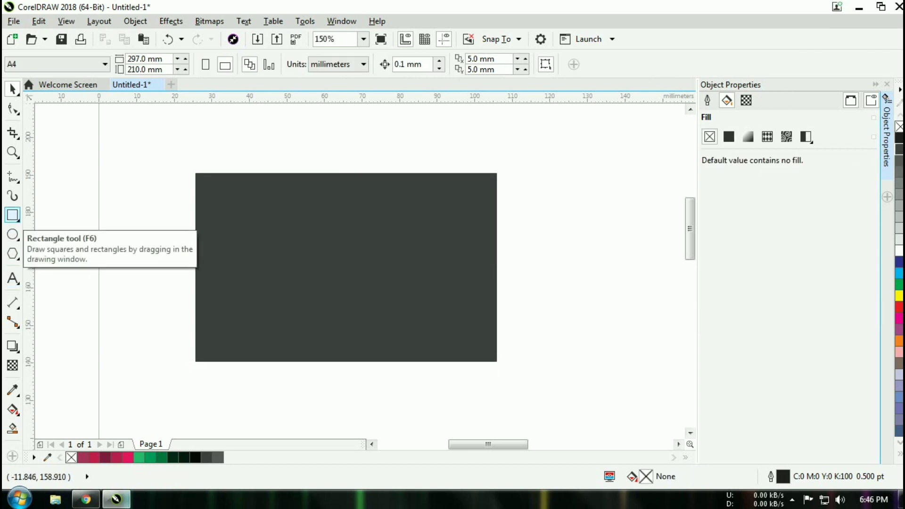
pyautogui.click(12, 215)
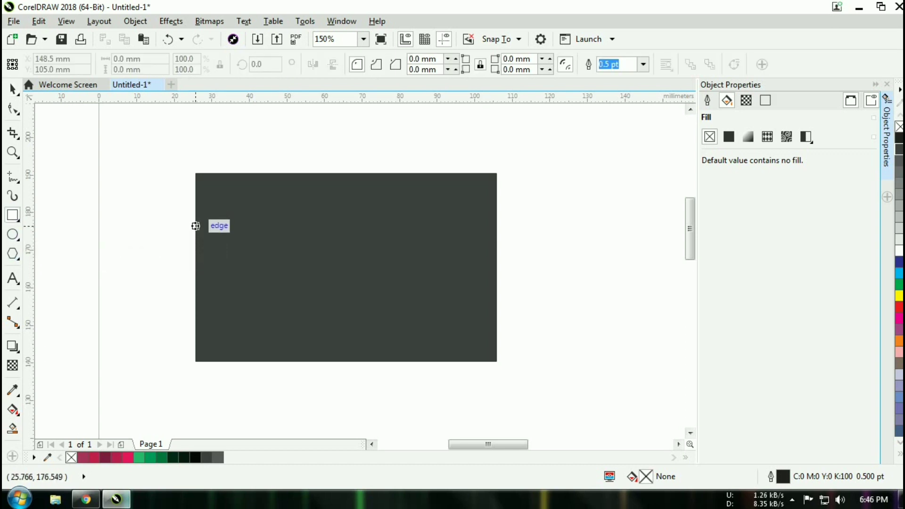
pyautogui.moveTo(196, 226); pyautogui.dragTo(395, 300)
pyautogui.moveTo(295, 261); pyautogui.dragTo(337, 265)
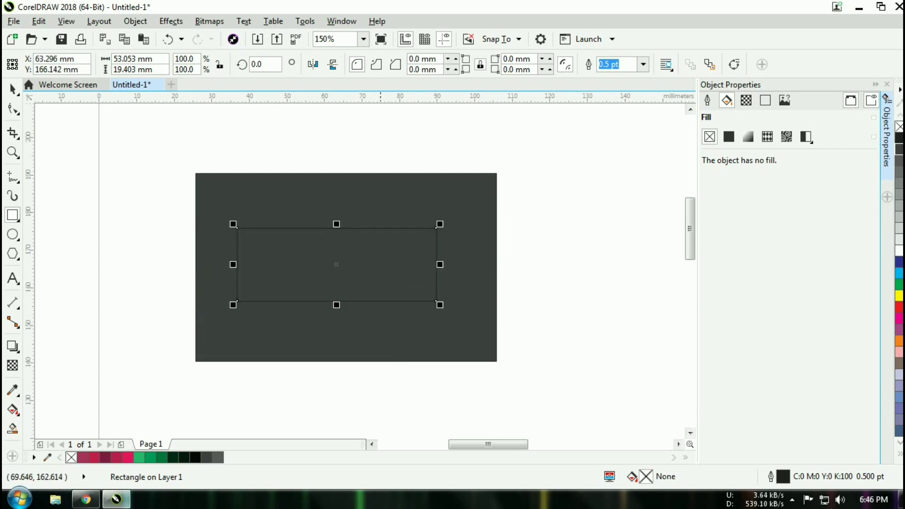
pyautogui.moveTo(437, 265); pyautogui.dragTo(463, 266)
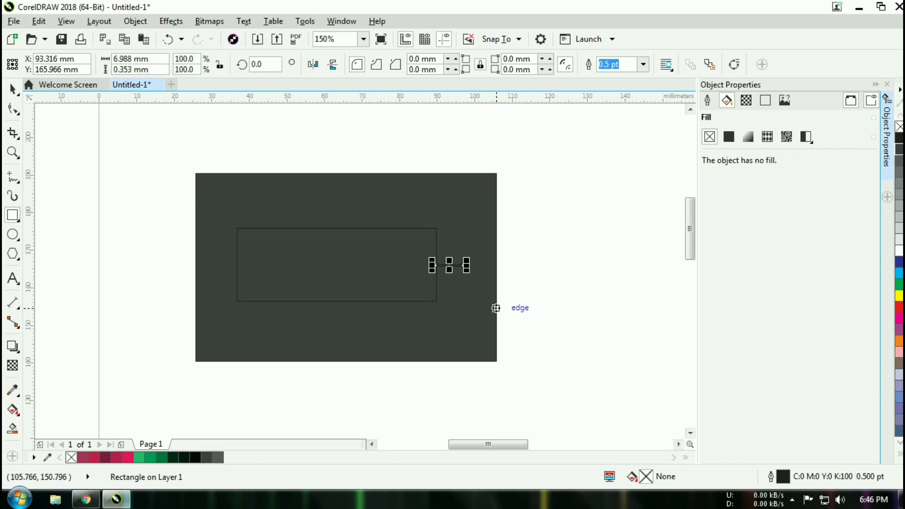
pyautogui.hotkey('ctrl', 'z')
pyautogui.press('space')
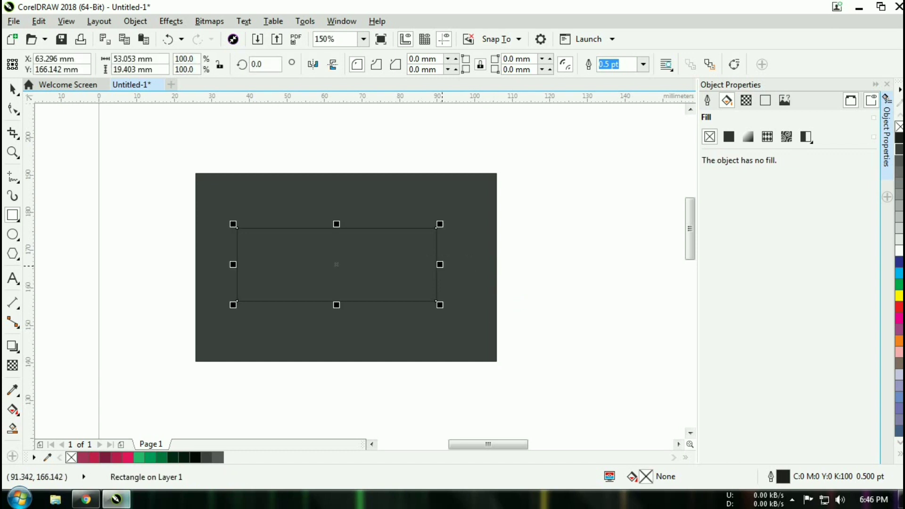
# - Stretch the rectangle to the card's full 80 mm width and move it to the bottom edge
pyautogui.moveTo(438, 264); pyautogui.dragTo(497, 265)
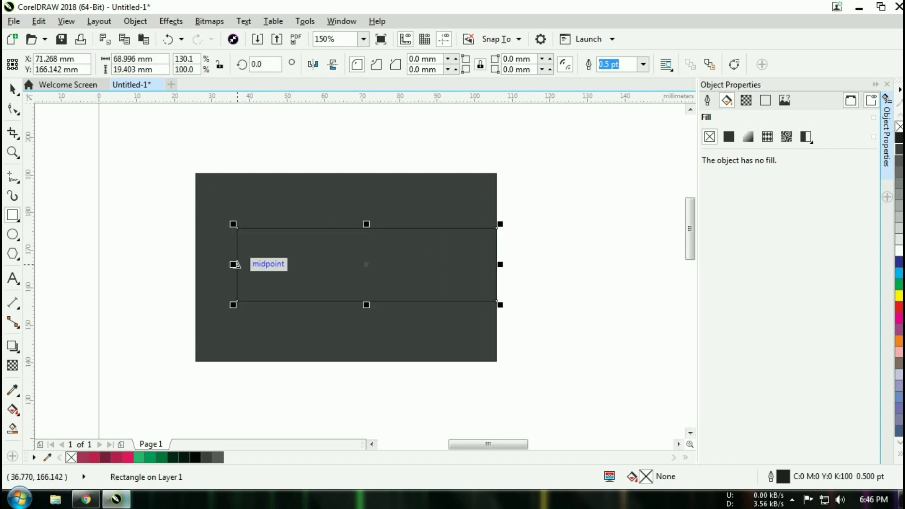
pyautogui.moveTo(234, 265); pyautogui.dragTo(196, 265)
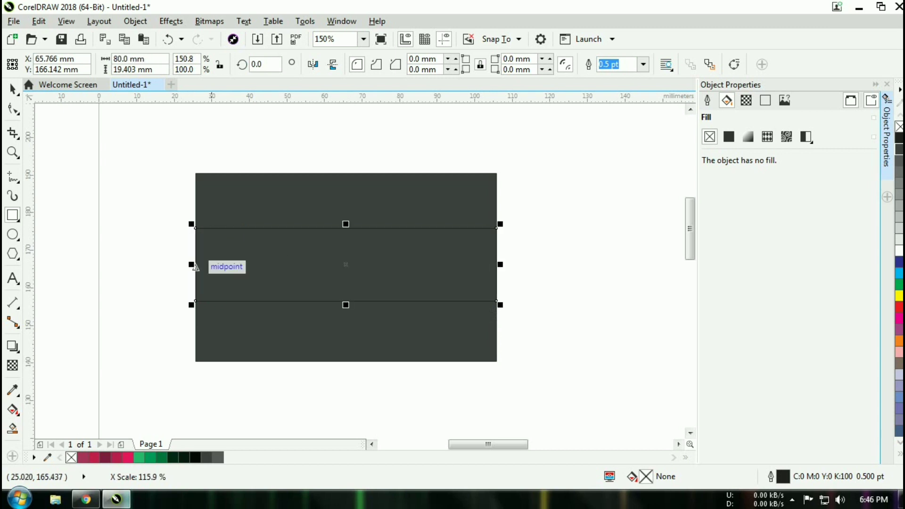
pyautogui.moveTo(346, 264); pyautogui.dragTo(345, 325)
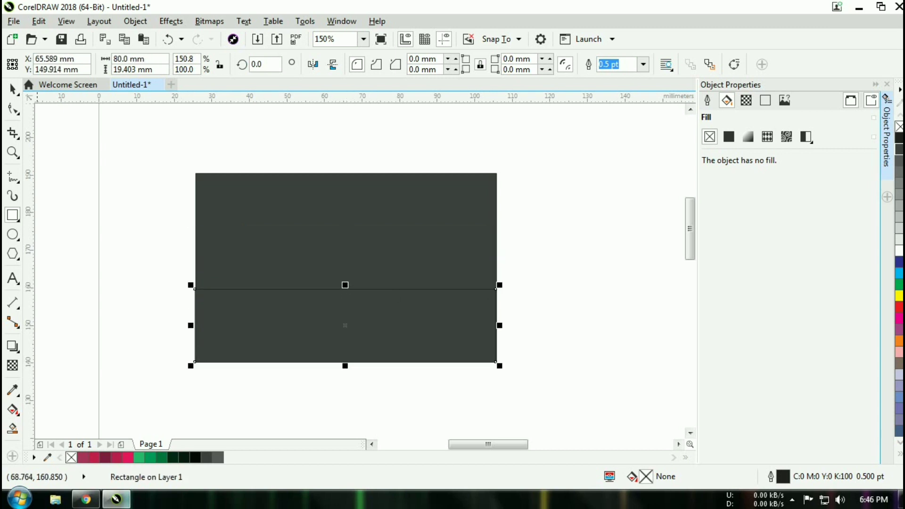
pyautogui.click(13, 109)
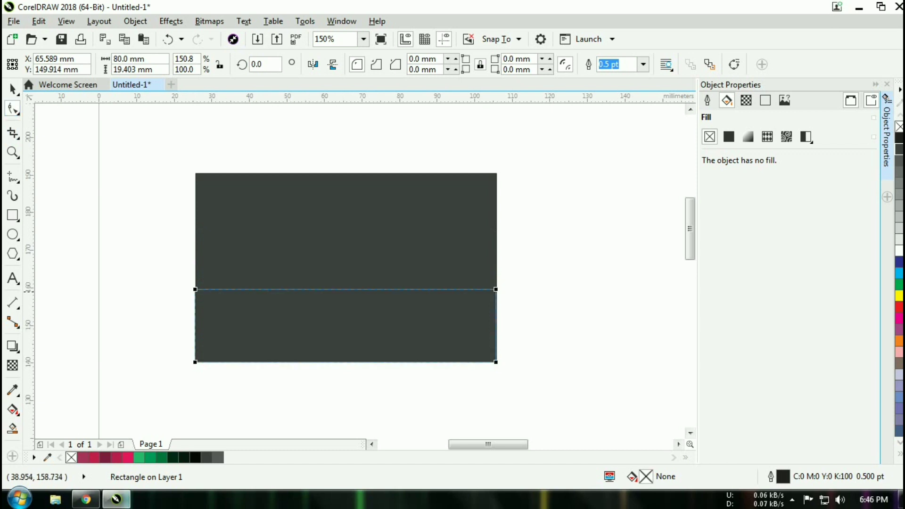
# - Convert the bottom rectangle to curves and pull a top-edge node up into a peak
pyautogui.click(241, 290)
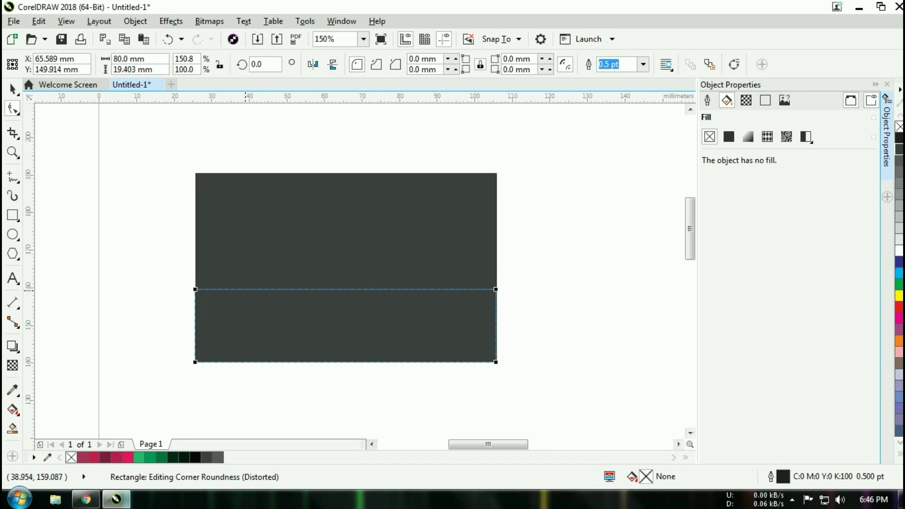
pyautogui.rightClick(246, 289)
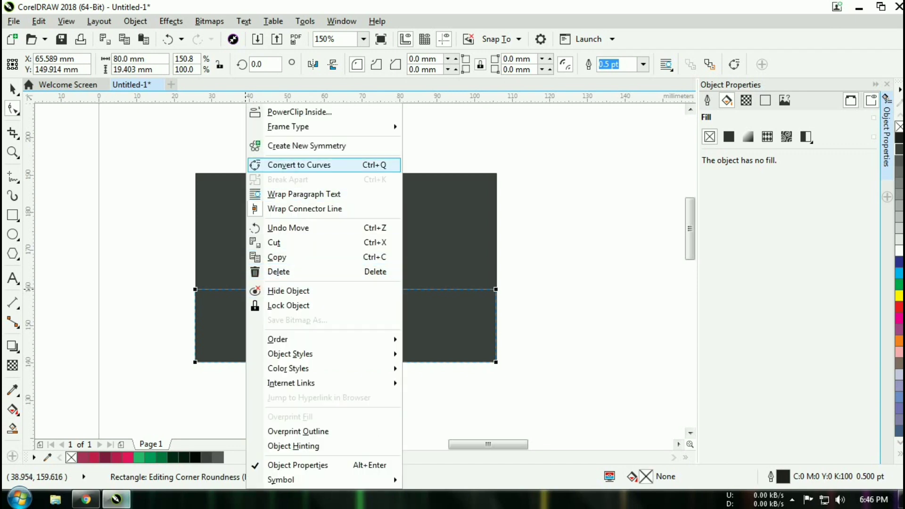
pyautogui.click(299, 165)
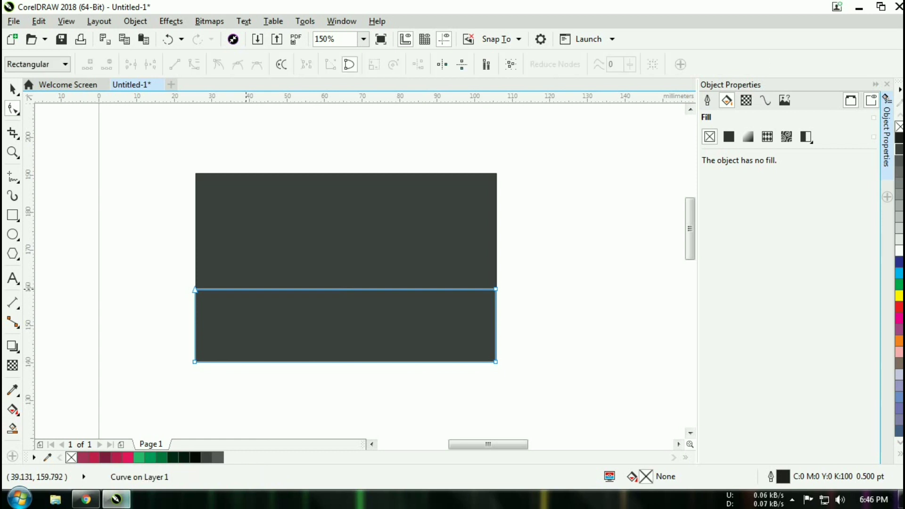
pyautogui.doubleClick(246, 289)
pyautogui.moveTo(246, 289)
pyautogui.mouseDown()
pyautogui.moveTo(400, 243)
pyautogui.moveTo(440, 196)
pyautogui.moveTo(385, 206)
pyautogui.moveTo(412, 325)
pyautogui.moveTo(394, 289)
pyautogui.moveTo(426, 215)
pyautogui.mouseUp()
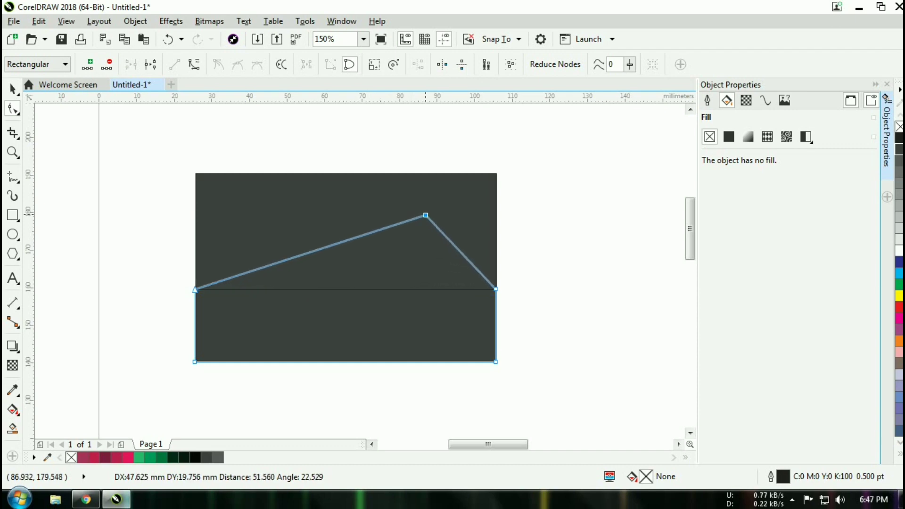
# - Add an extra node on the left slope, keeping the slope straight, then reselect the peak
pyautogui.click(308, 253)
pyautogui.press('KP_Add')
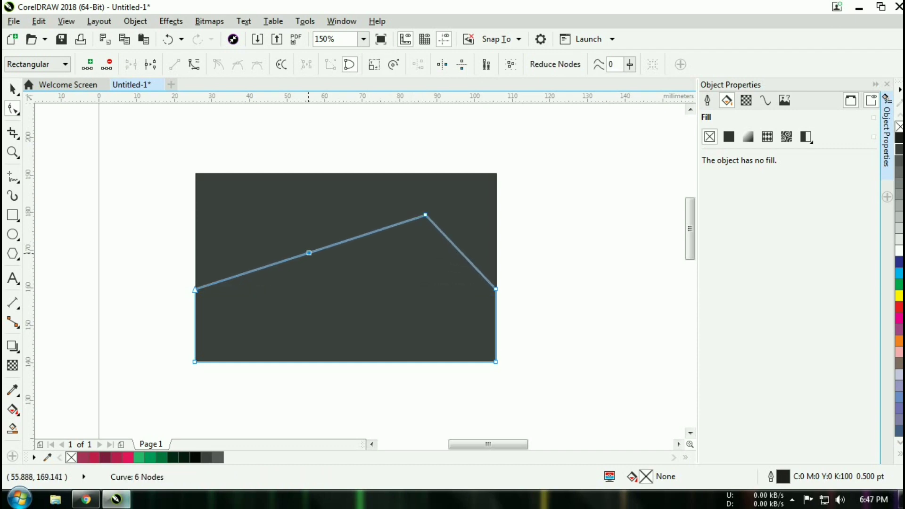
pyautogui.moveTo(308, 253); pyautogui.dragTo(364, 289)
pyautogui.moveTo(374, 291); pyautogui.dragTo(326, 247)
pyautogui.click(563, 243)
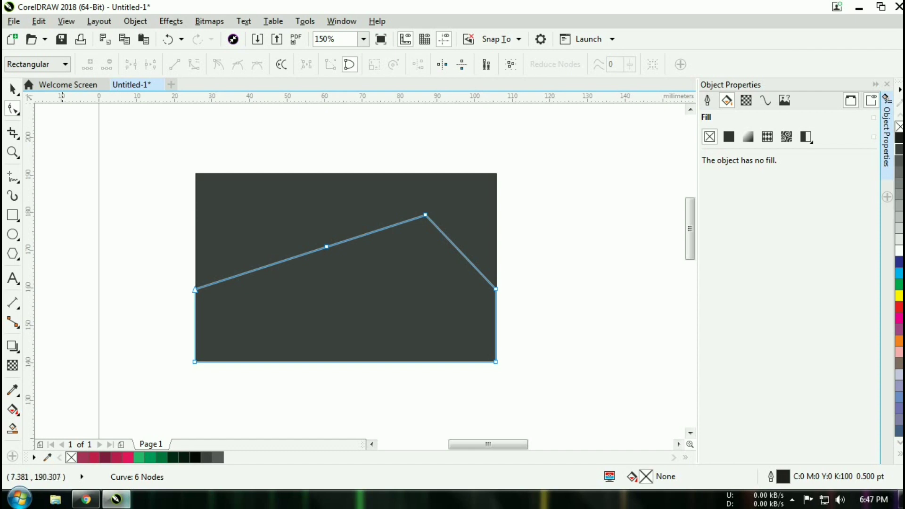
pyautogui.press('space')
pyautogui.press('Escape')
pyautogui.click(382, 284)
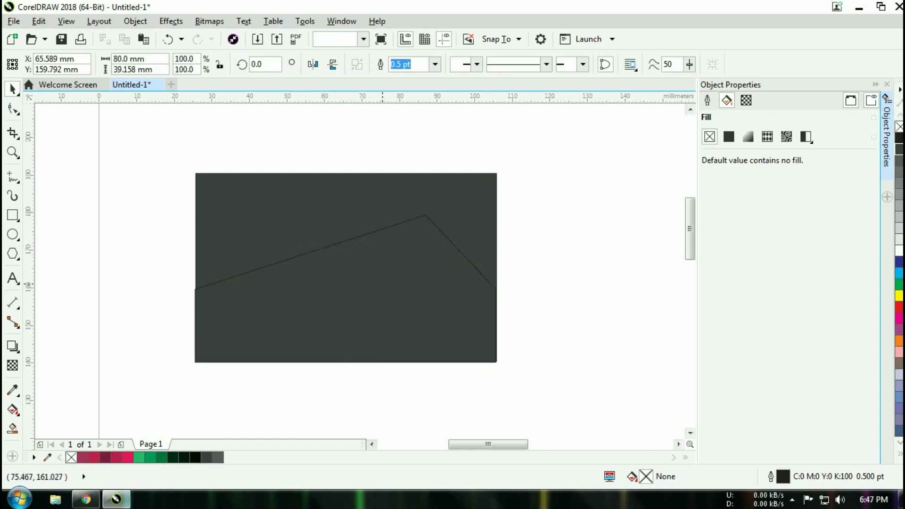
# - Fill the peak shape with a solid deep teal and deselect it
pyautogui.click(729, 137)
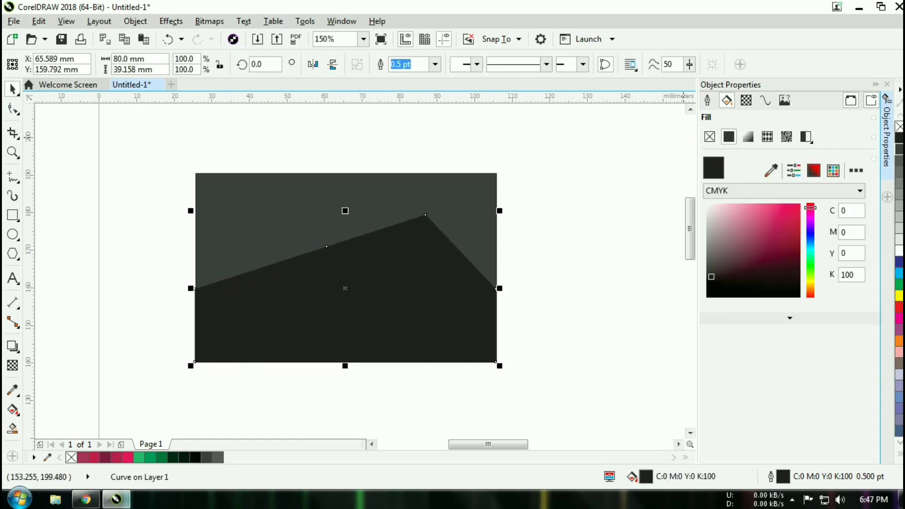
pyautogui.click(811, 242)
pyautogui.click(811, 233)
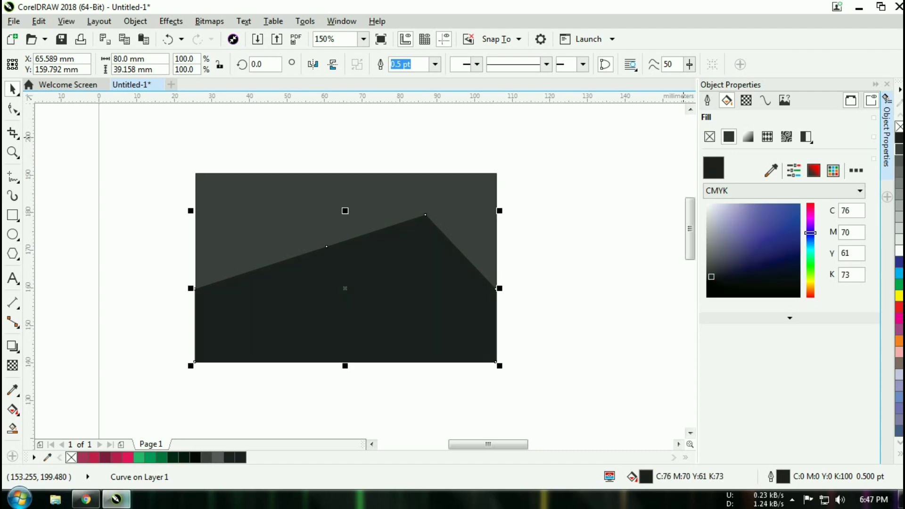
pyautogui.click(771, 233)
pyautogui.click(780, 214)
pyautogui.click(811, 241)
pyautogui.click(810, 249)
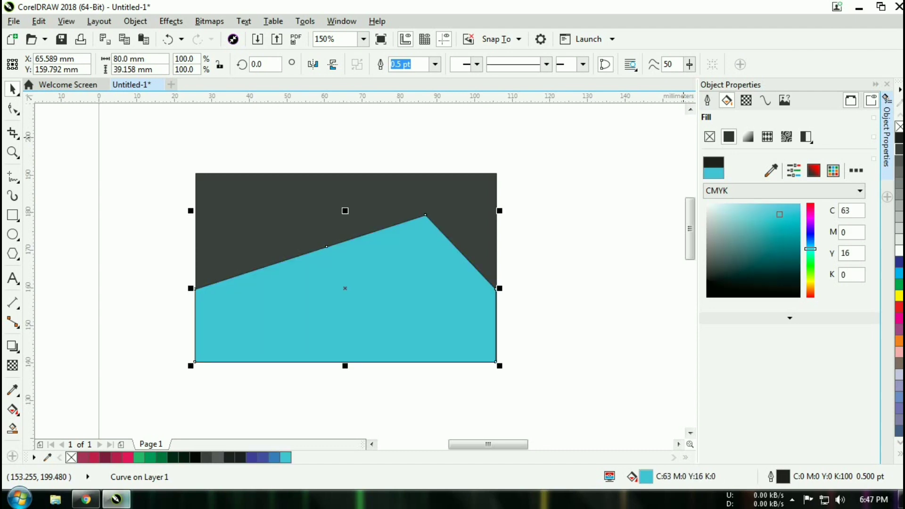
pyautogui.click(775, 240)
pyautogui.press('Escape')
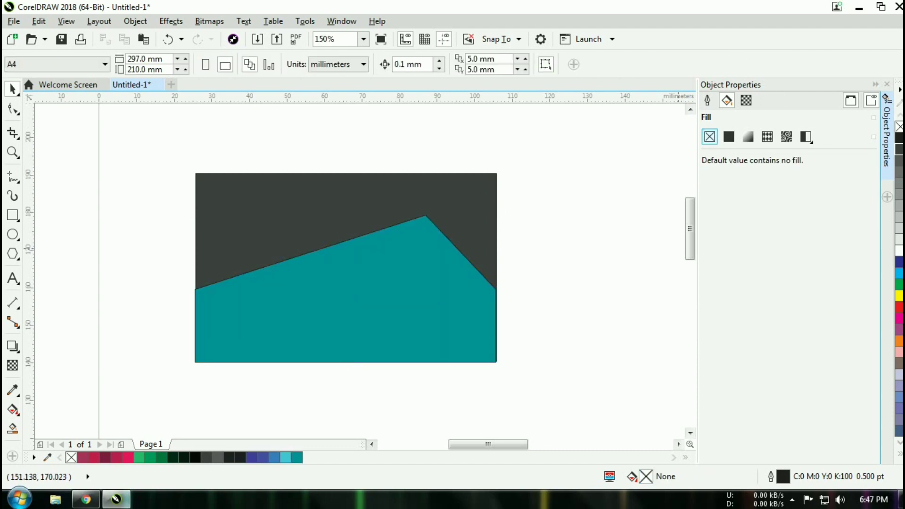
# - Set the default uniform fill for new objects to dark gray, C75 M64 Y65 K72
pyautogui.click(729, 137)
pyautogui.click(811, 243)
pyautogui.click(811, 249)
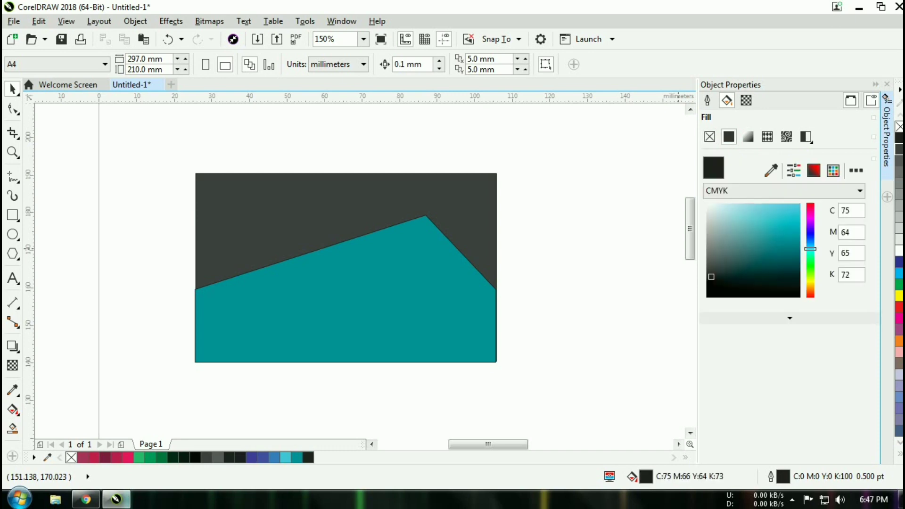
pyautogui.click(811, 238)
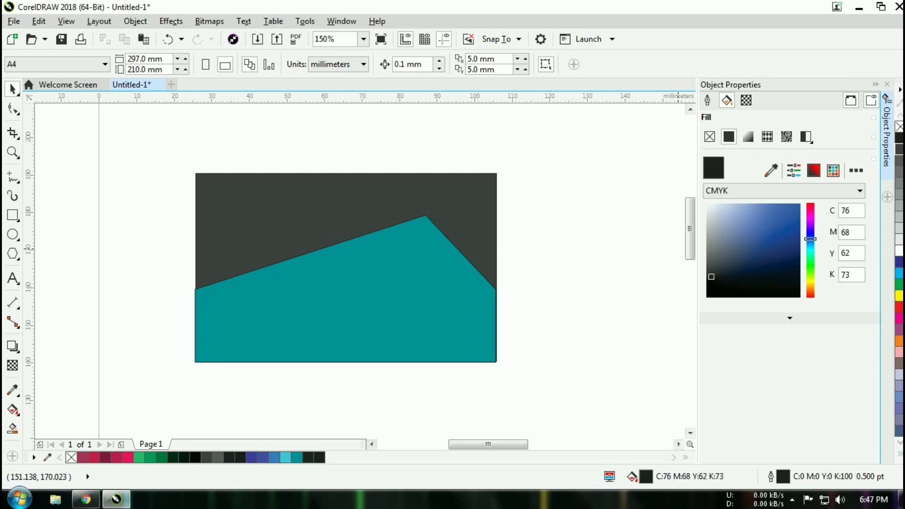
pyautogui.click(811, 244)
pyautogui.click(810, 248)
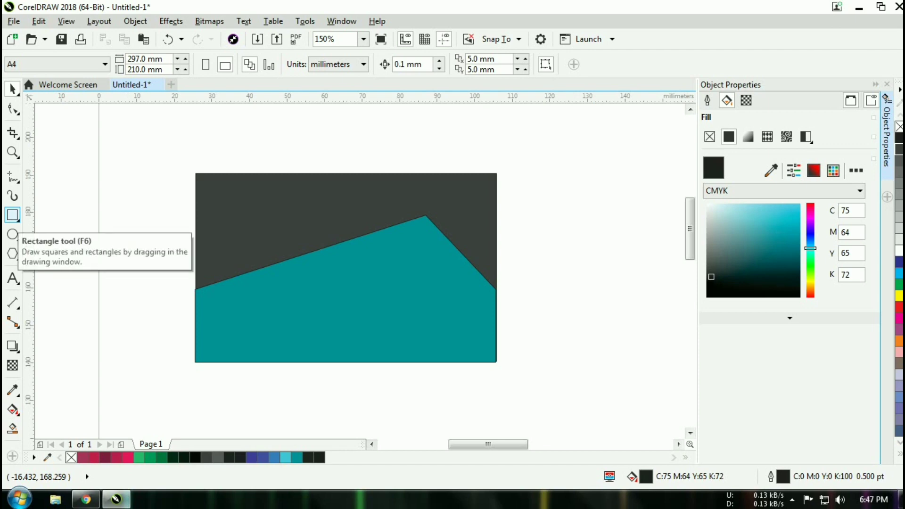
# - Duplicate the peak slightly higher, fill it pale cyan, and send it behind the teal shape
pyautogui.click(12, 215)
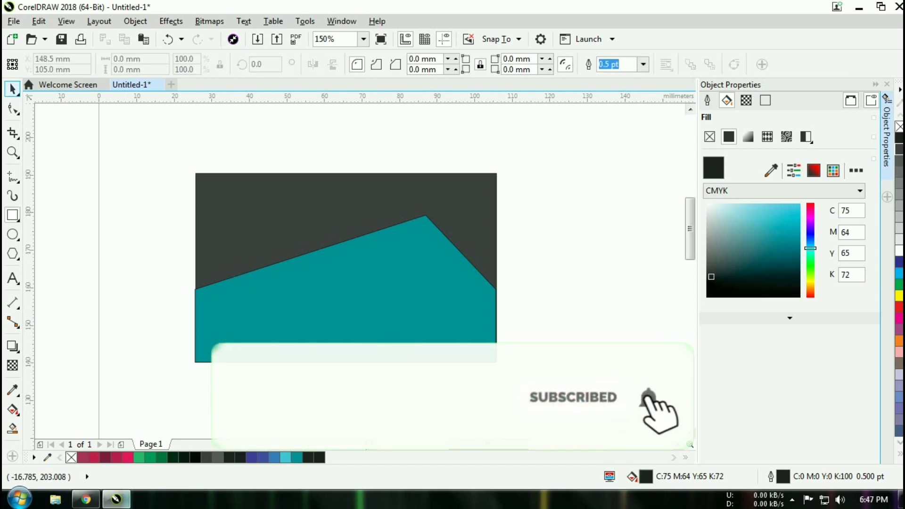
pyautogui.click(10, 87)
pyautogui.click(358, 343)
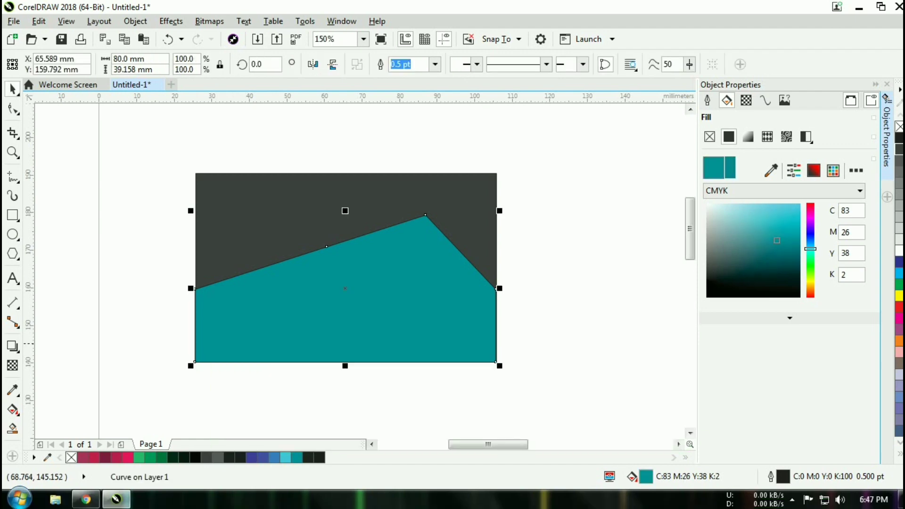
pyautogui.moveTo(350, 287); pyautogui.dragTo(349, 278)
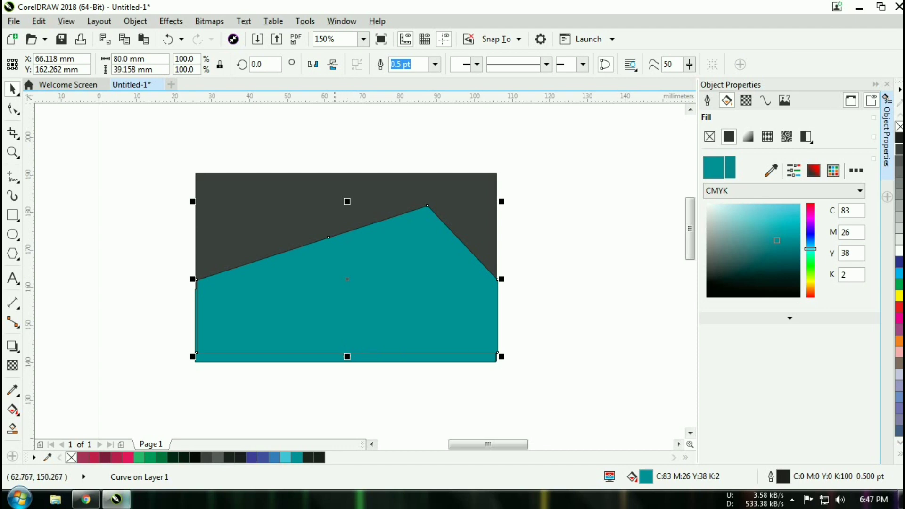
pyautogui.click(335, 323)
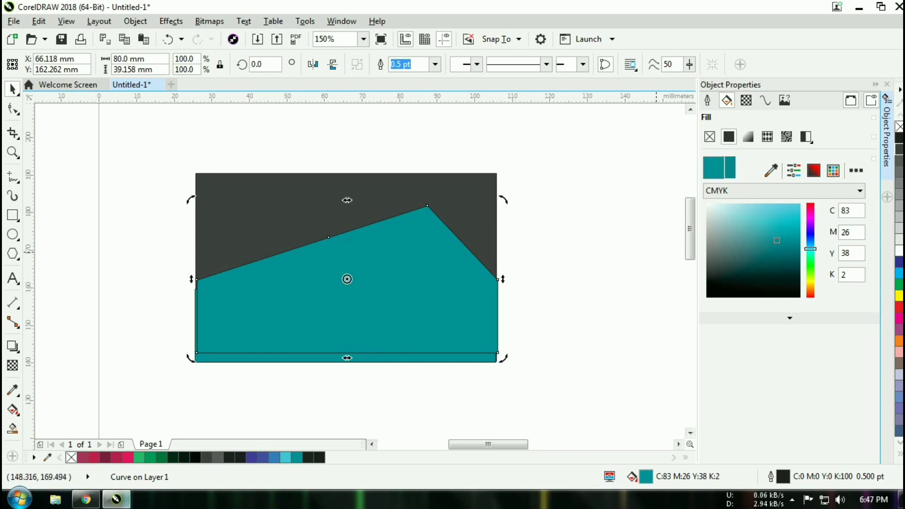
pyautogui.moveTo(726, 217); pyautogui.dragTo(719, 212)
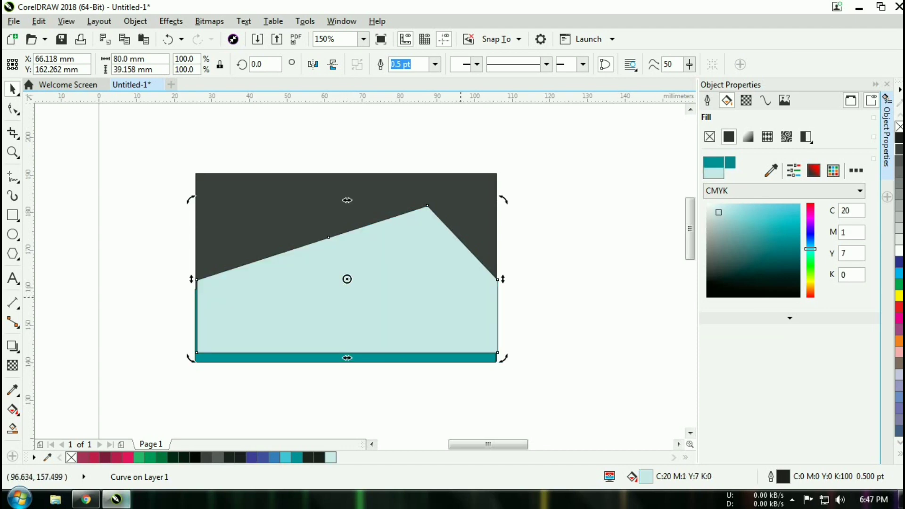
pyautogui.hotkey('ctrl', 'pagedown')
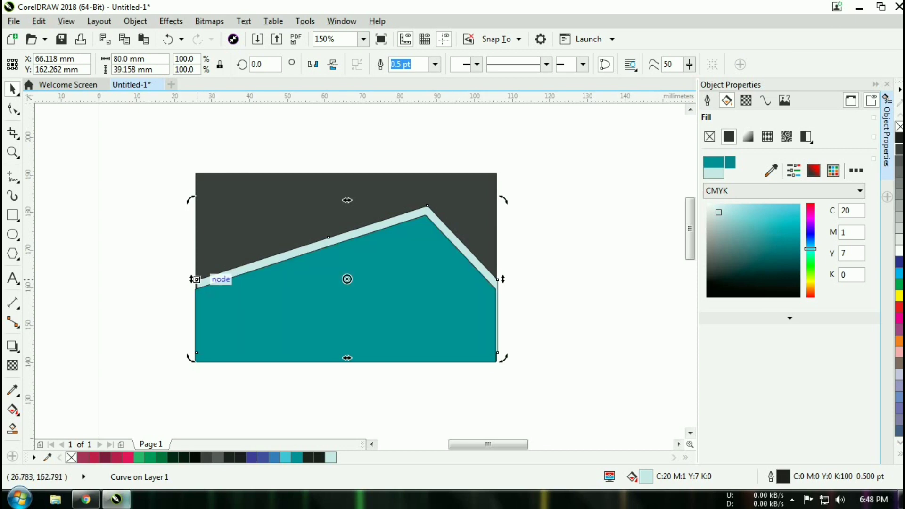
# - Align the copy's nodes to the peak's corners and card edges, and fill it C51 M0 Y13
pyautogui.click(12, 109)
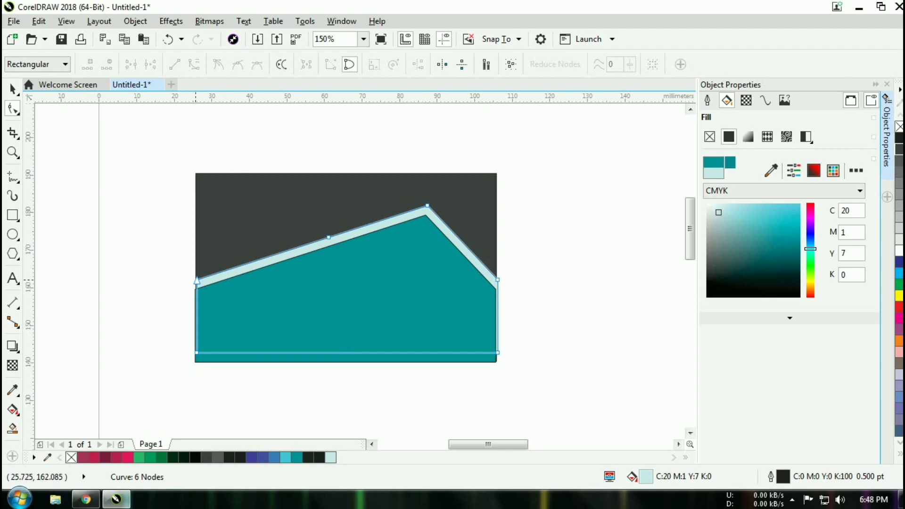
pyautogui.moveTo(197, 281); pyautogui.dragTo(194, 289)
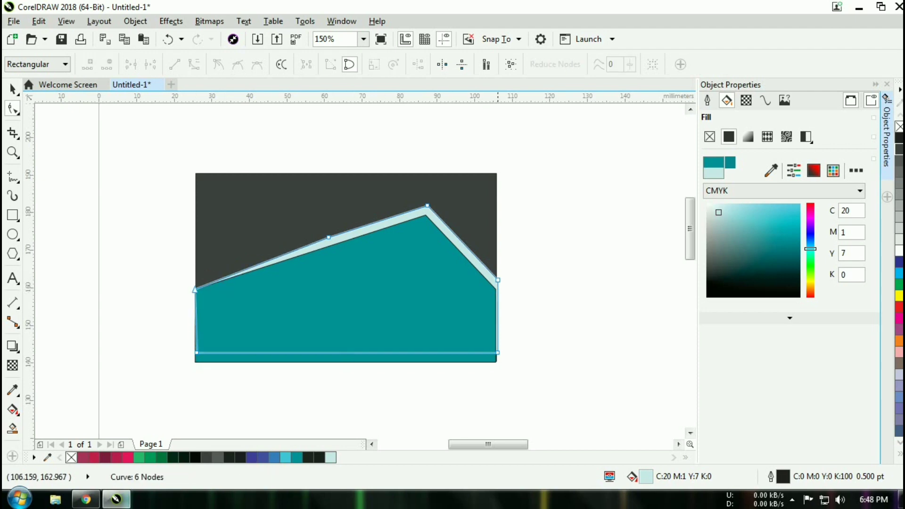
pyautogui.moveTo(498, 280); pyautogui.dragTo(495, 289)
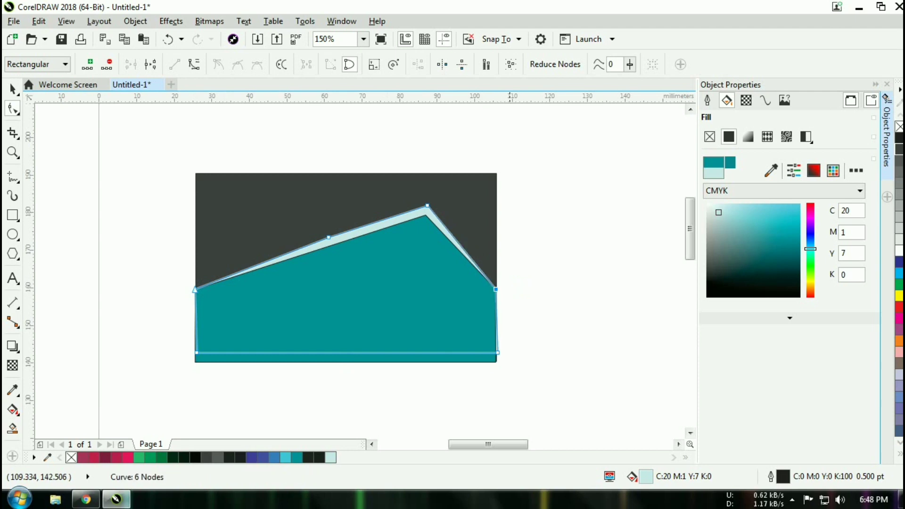
pyautogui.moveTo(498, 353); pyautogui.dragTo(495, 353)
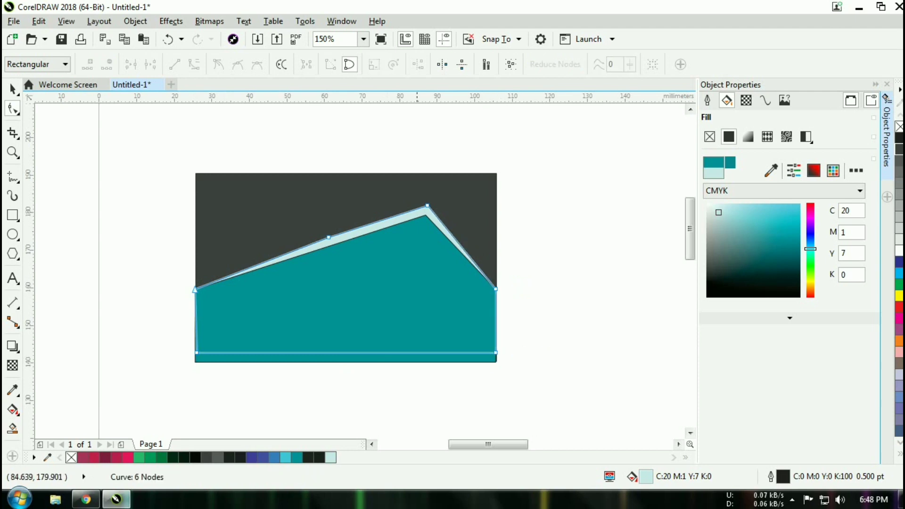
pyautogui.moveTo(719, 213)
pyautogui.mouseDown()
pyautogui.moveTo(795, 249)
pyautogui.moveTo(757, 213)
pyautogui.mouseUp()
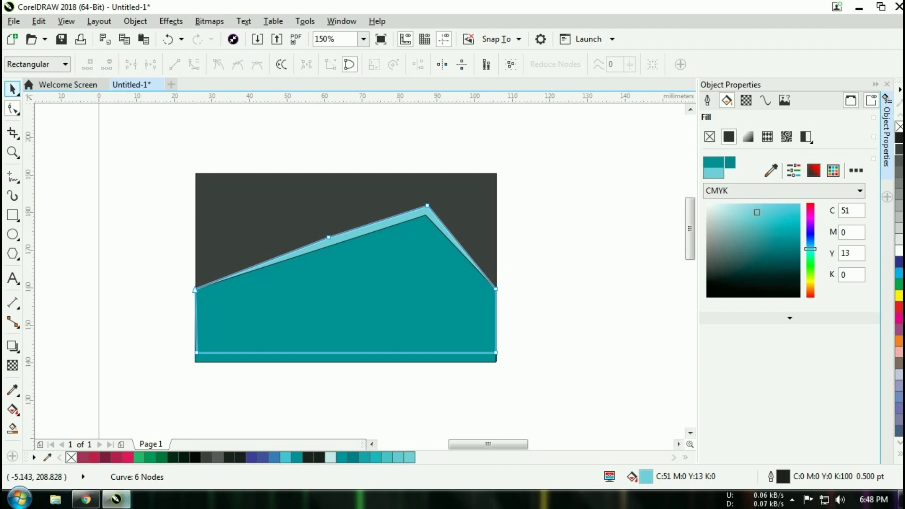
# - Apply a gradient fill to the light blue strip and darken its start colour
pyautogui.click(11, 86)
pyautogui.click(590, 336)
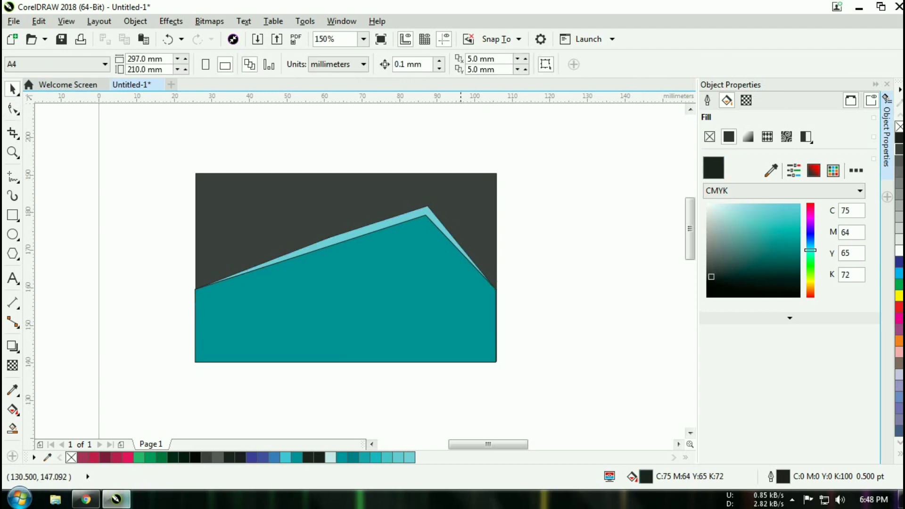
pyautogui.click(404, 217)
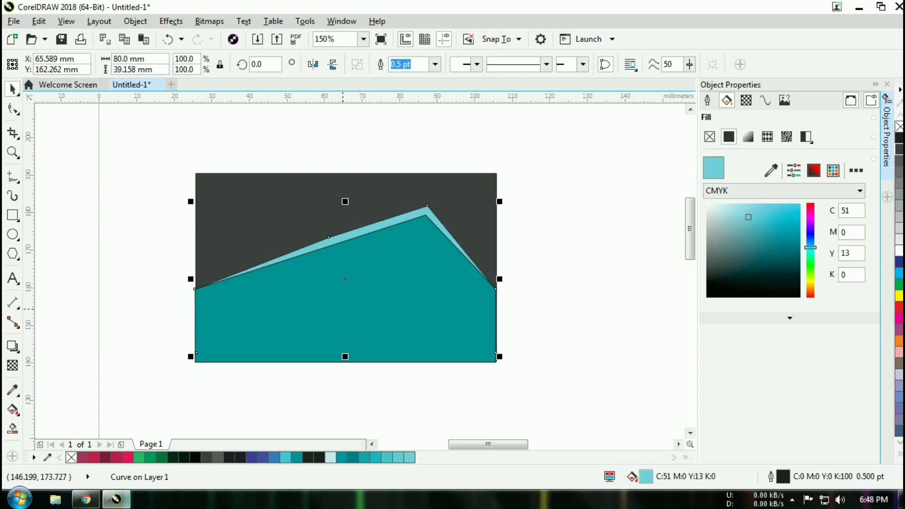
pyautogui.click(749, 136)
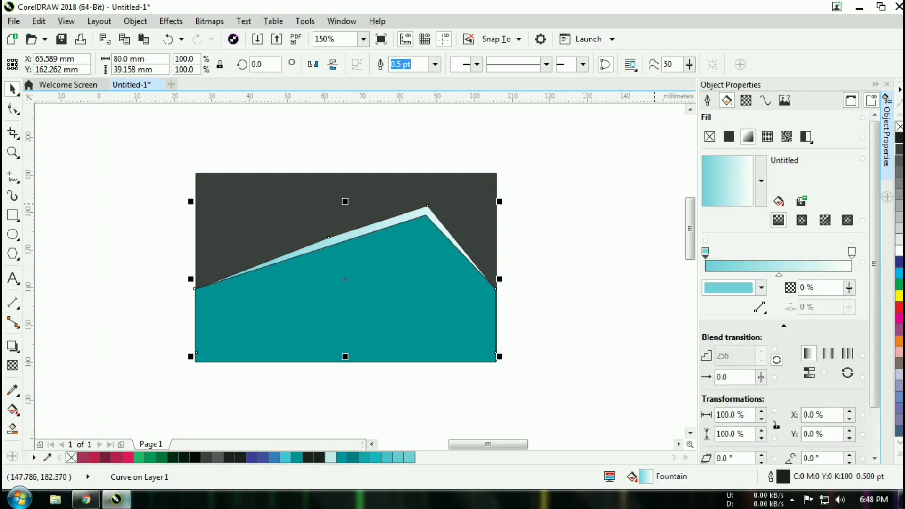
pyautogui.click(761, 288)
pyautogui.moveTo(746, 366)
pyautogui.mouseDown()
pyautogui.moveTo(768, 371)
pyautogui.moveTo(769, 391)
pyautogui.moveTo(756, 395)
pyautogui.moveTo(779, 371)
pyautogui.mouseUp()
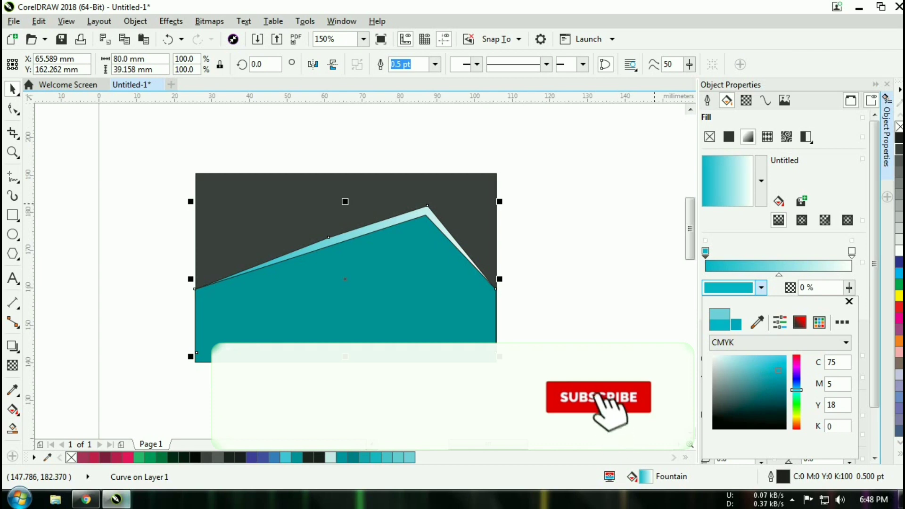
pyautogui.click(849, 302)
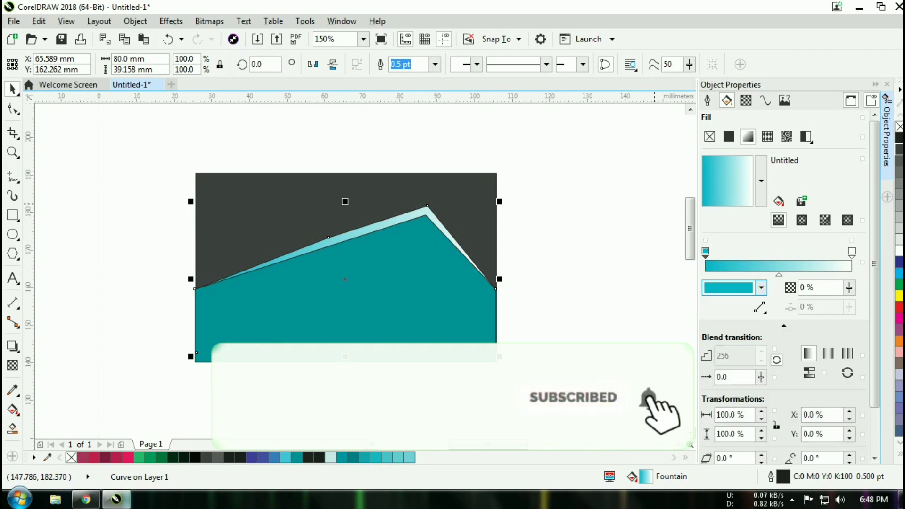
# - Set the gradient's end node colour to cyan
pyautogui.click(852, 252)
pyautogui.click(761, 287)
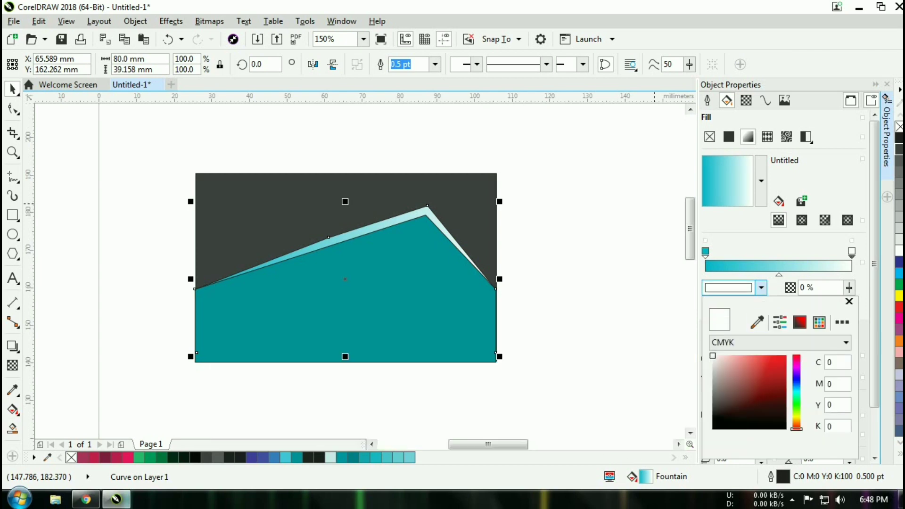
pyautogui.click(797, 397)
pyautogui.click(759, 374)
pyautogui.click(747, 371)
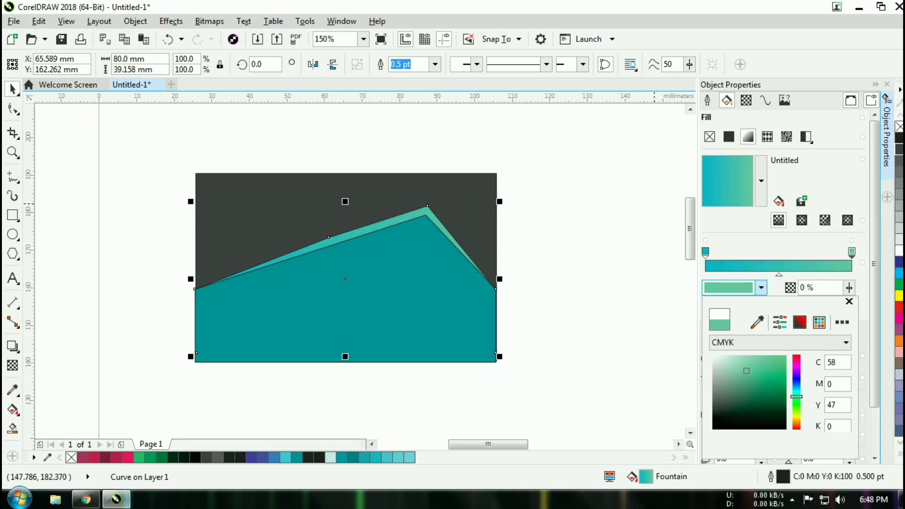
pyautogui.click(797, 389)
pyautogui.click(775, 374)
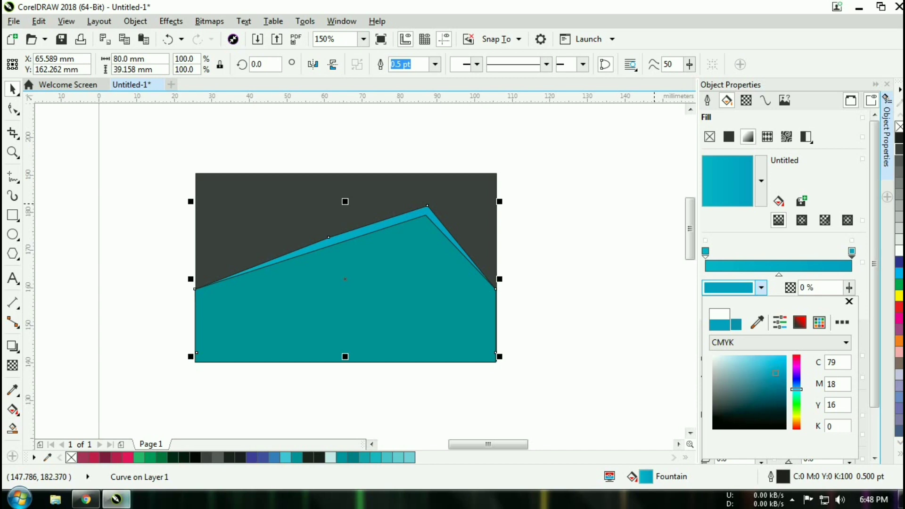
pyautogui.click(414, 308)
# - Copy the cyan strip colour onto the teal peak shape with the eyedropper
pyautogui.click(411, 306)
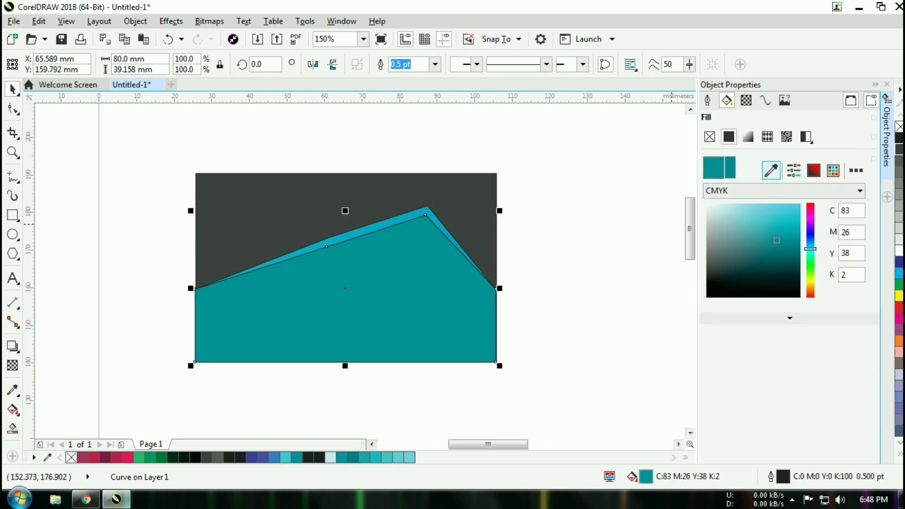
pyautogui.click(772, 170)
pyautogui.click(391, 225)
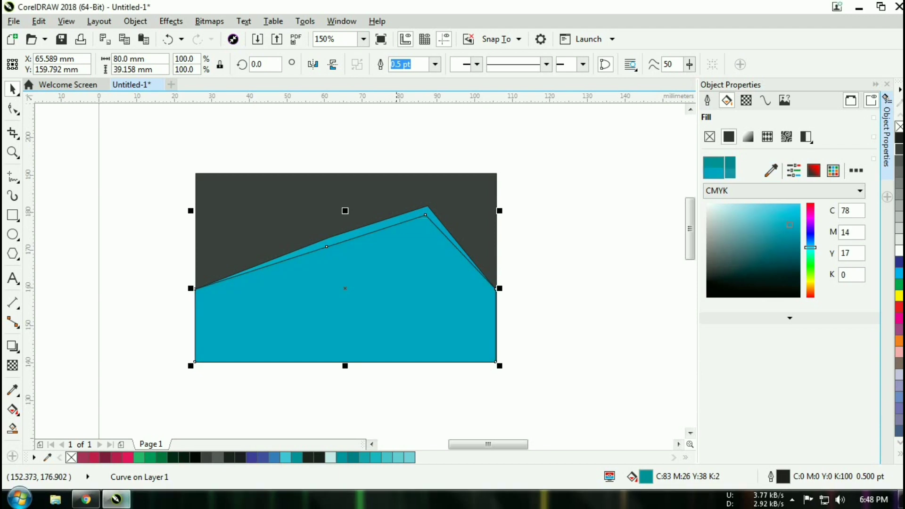
pyautogui.press('Escape')
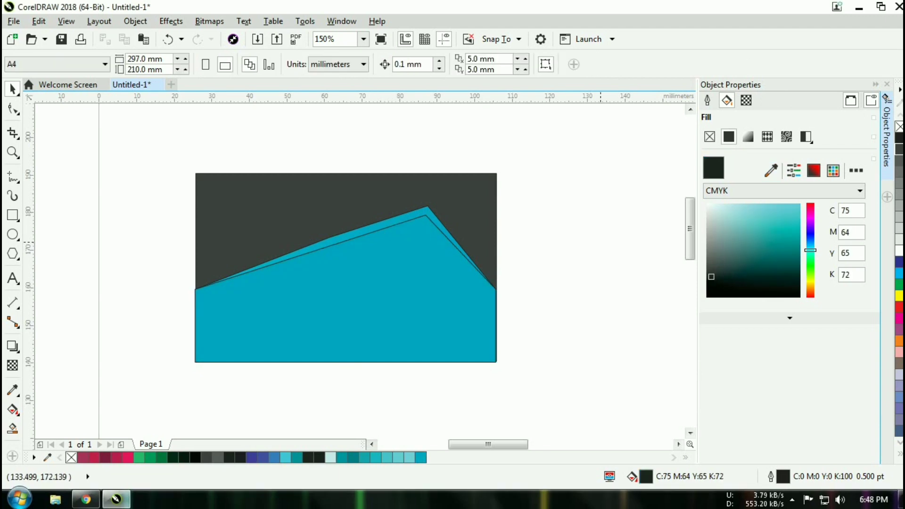
pyautogui.click(371, 228)
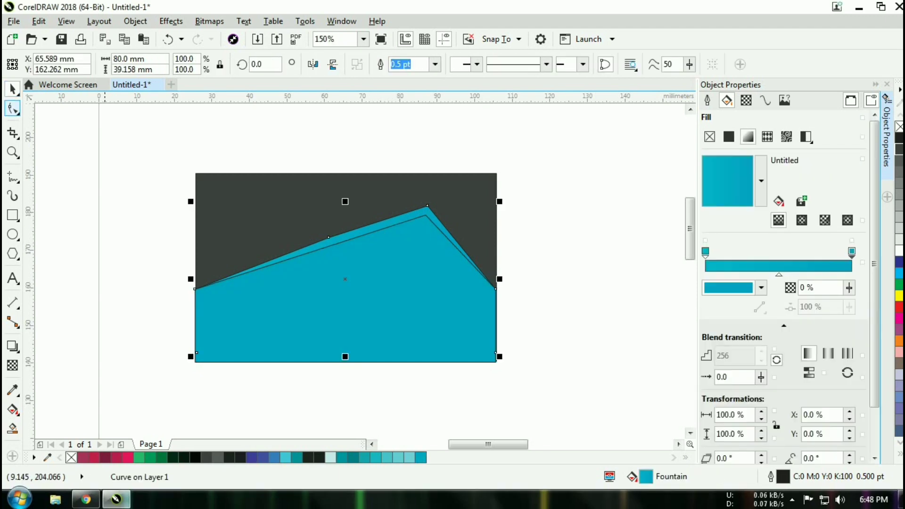
pyautogui.click(365, 233)
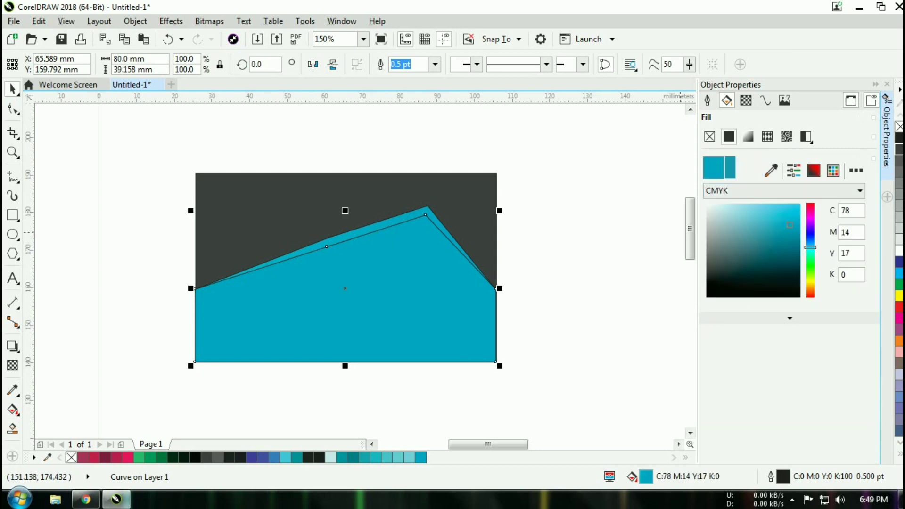
# - Fill the back strip with 60% gray (C0 M0 Y0 K60), undoing a trial 80% black
pyautogui.click(899, 167)
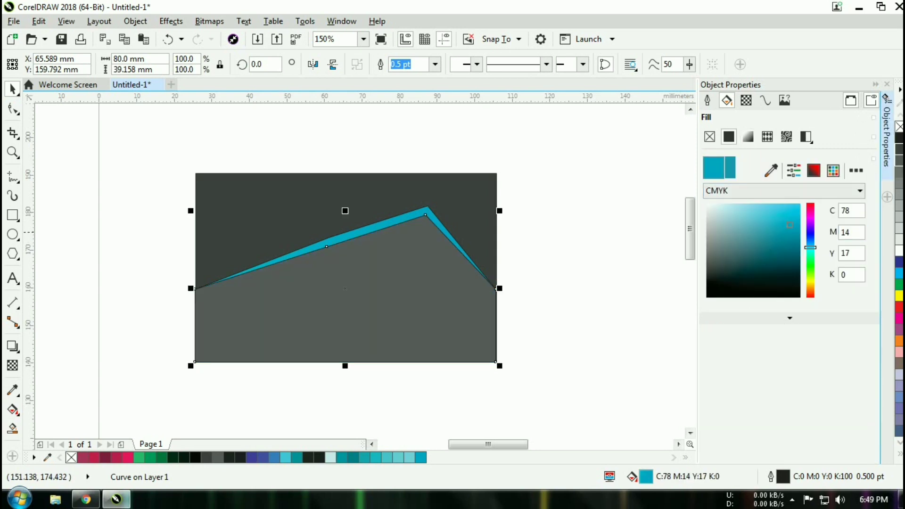
pyautogui.hotkey('ctrl', 'z')
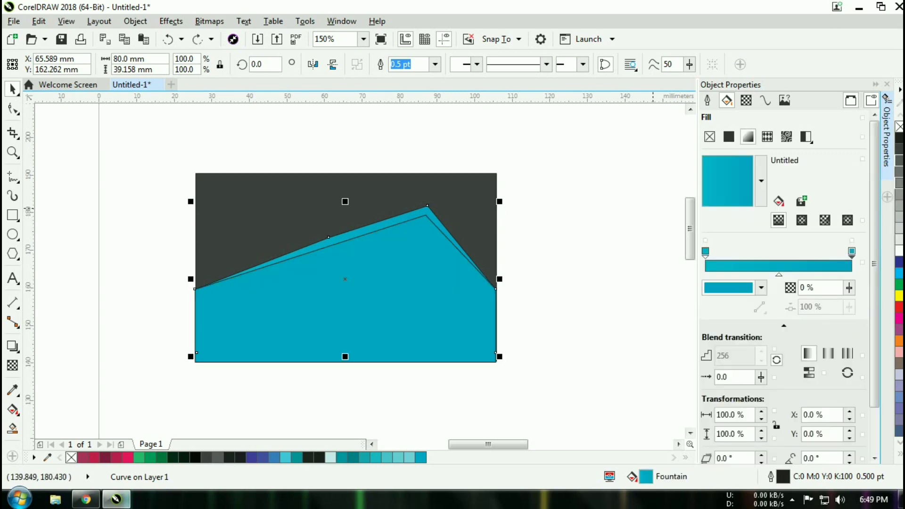
pyautogui.click(900, 183)
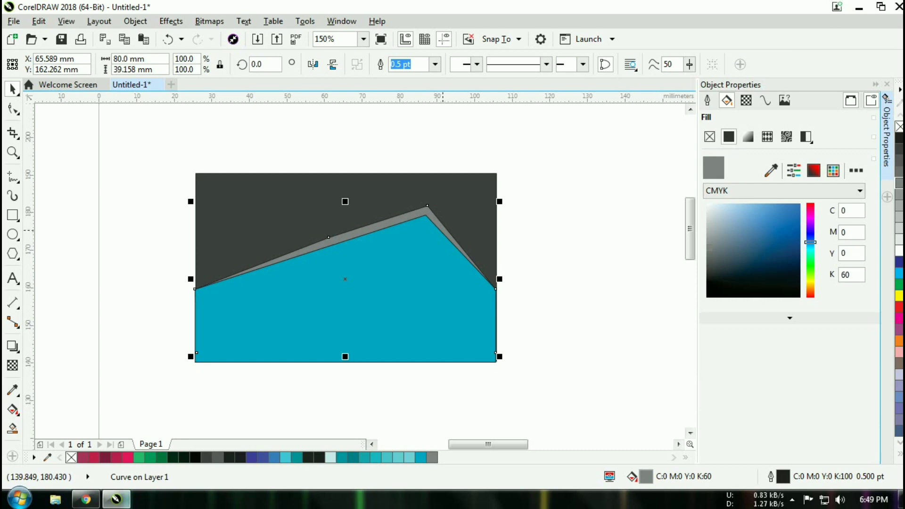
pyautogui.click(564, 242)
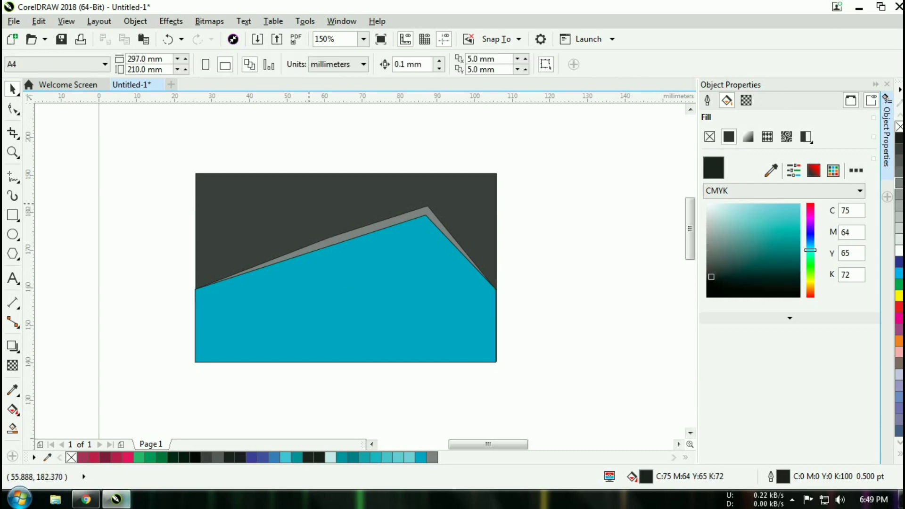
# - Marquee-select all three card shapes, try Weld, and undo it
pyautogui.click(310, 202)
pyautogui.click(142, 139)
pyautogui.moveTo(141, 137)
pyautogui.mouseDown()
pyautogui.moveTo(519, 364)
pyautogui.moveTo(562, 367)
pyautogui.mouseUp()
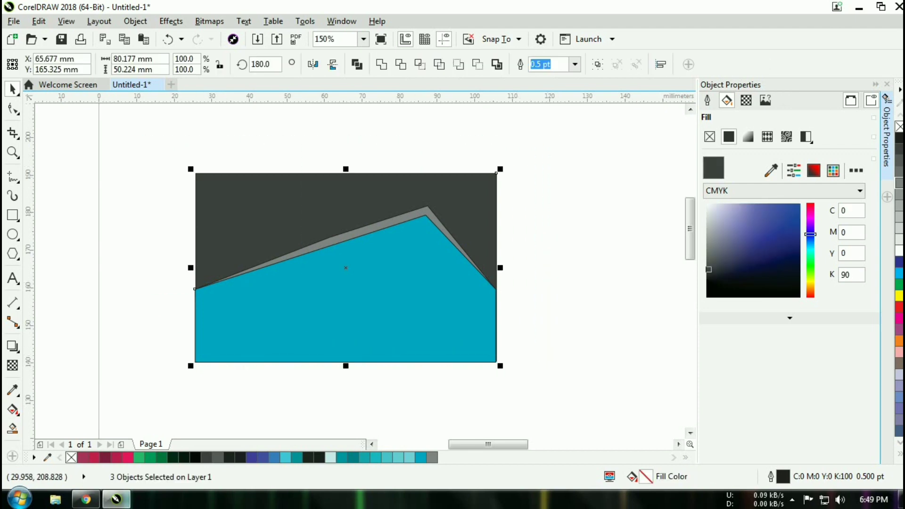
pyautogui.click(381, 64)
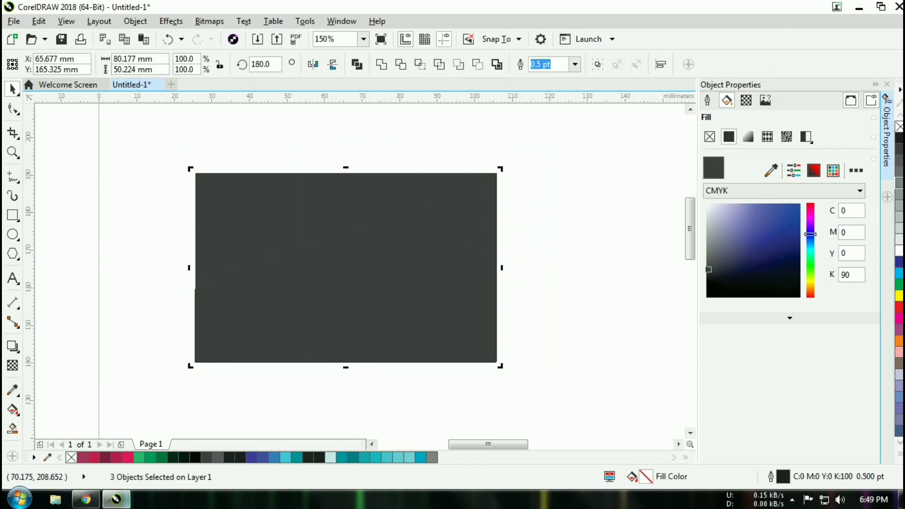
pyautogui.hotkey('ctrl', 'z')
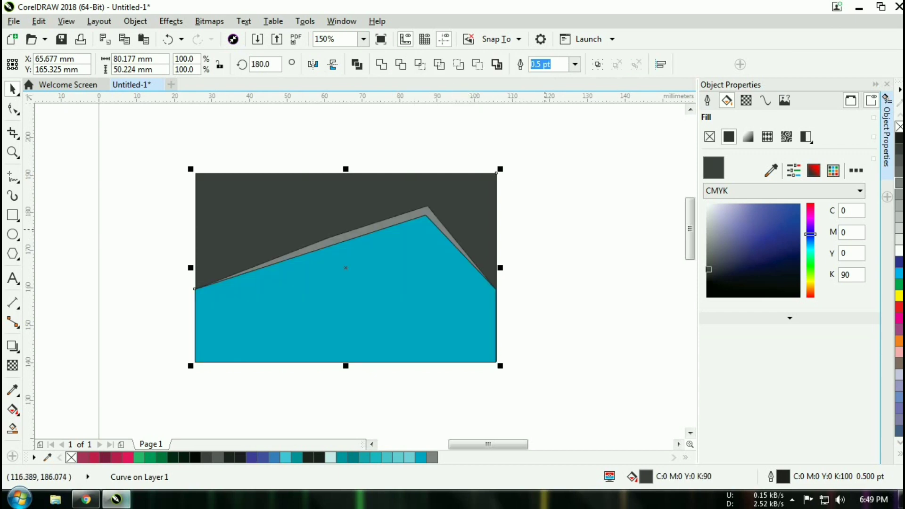
# - Drag the teal peak's left edge into line with the card's left corner
pyautogui.scroll(5, 191, 294)
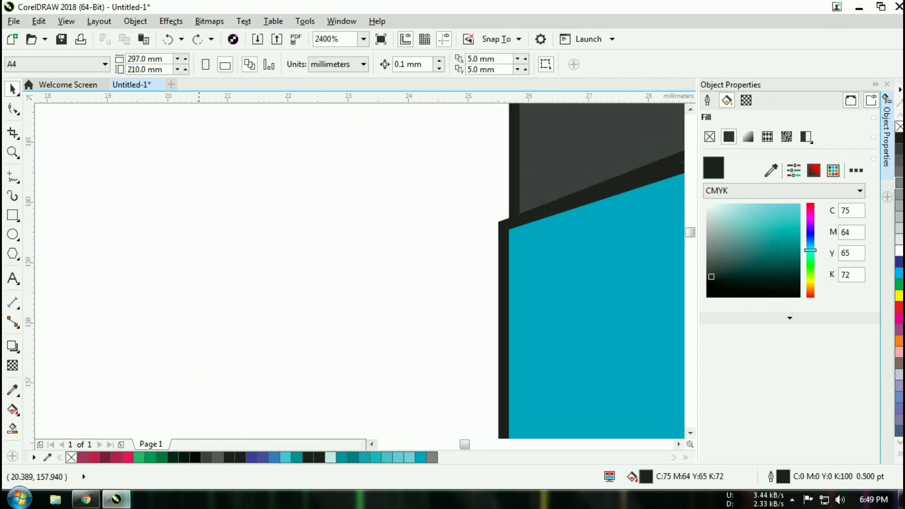
pyautogui.click(228, 245)
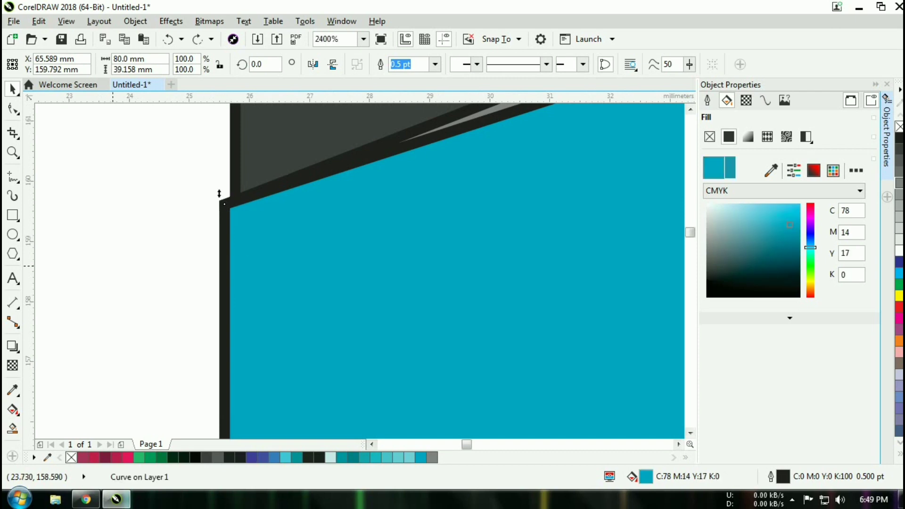
pyautogui.scroll(-2, 165, 228)
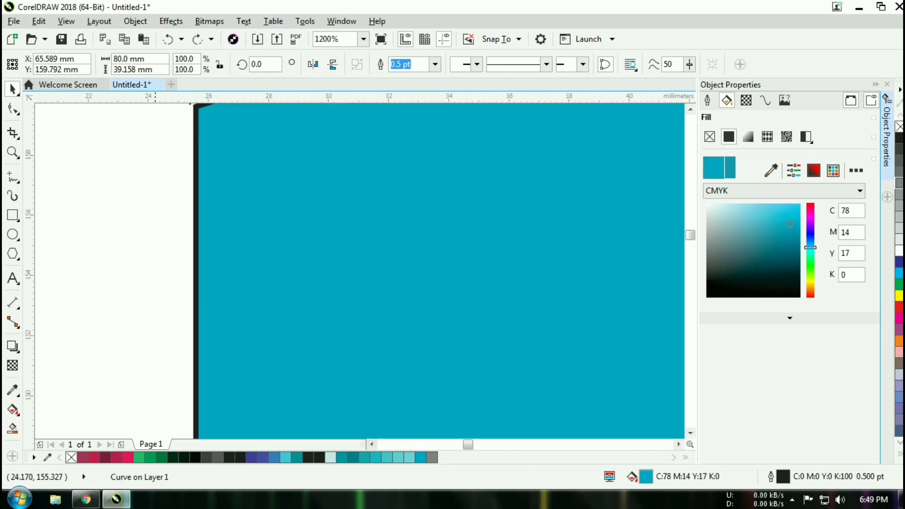
pyautogui.scroll(-4, 157, 247)
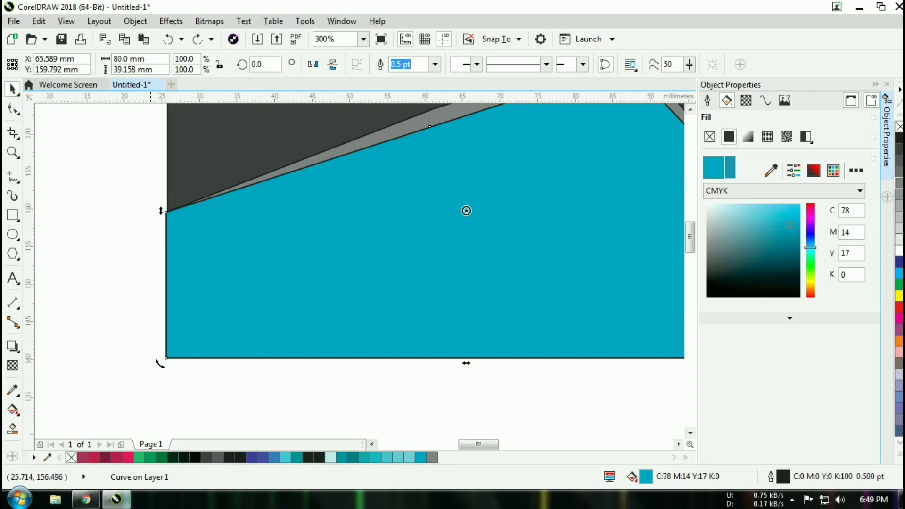
pyautogui.click(146, 249)
pyautogui.moveTo(166, 246); pyautogui.dragTo(168, 252)
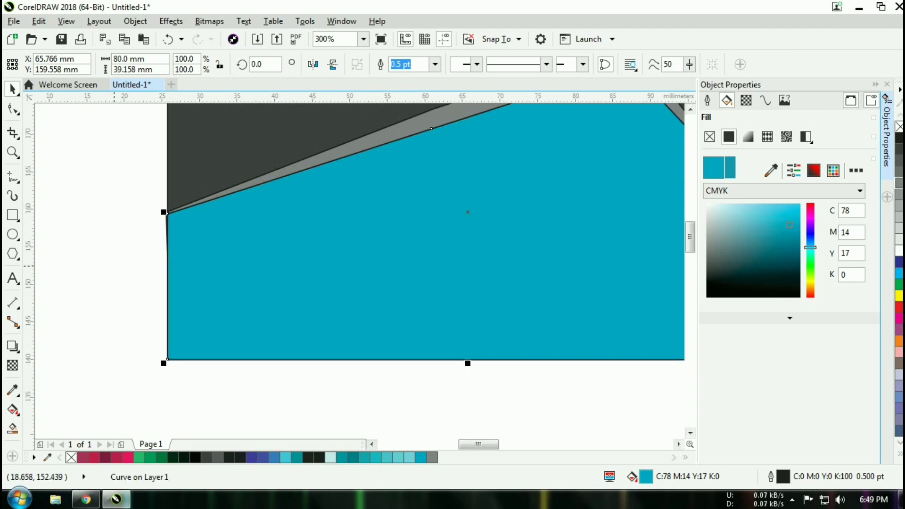
pyautogui.click(119, 233)
# - Snap the gray strip's left corner to the intersection with the teal peak
pyautogui.scroll(2, 124, 256)
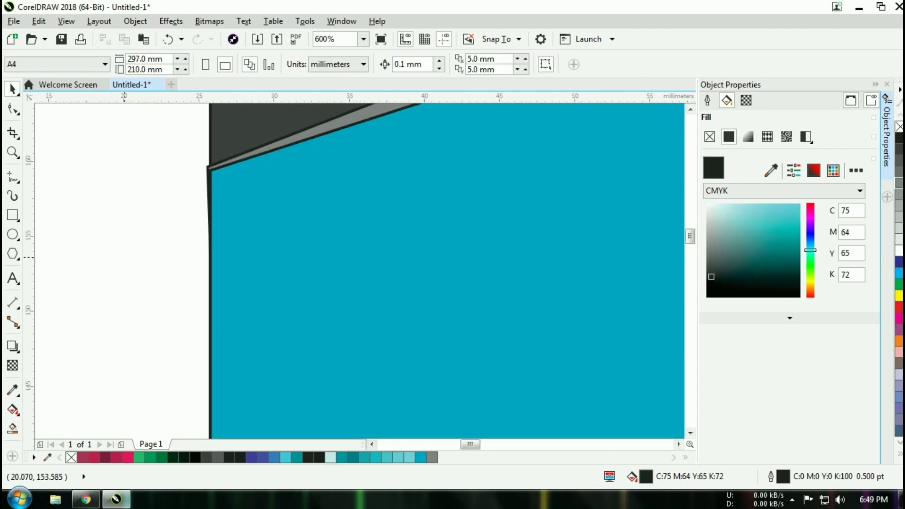
pyautogui.click(229, 160)
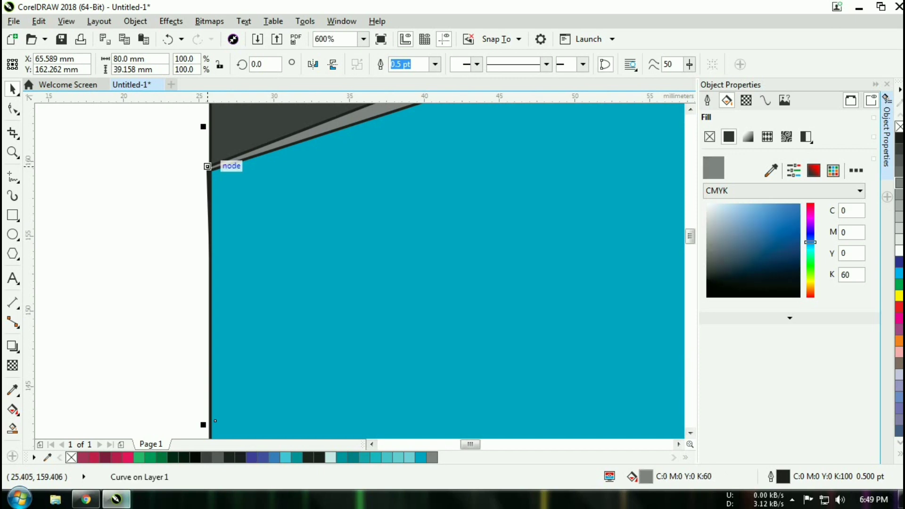
pyautogui.moveTo(208, 166); pyautogui.dragTo(211, 166)
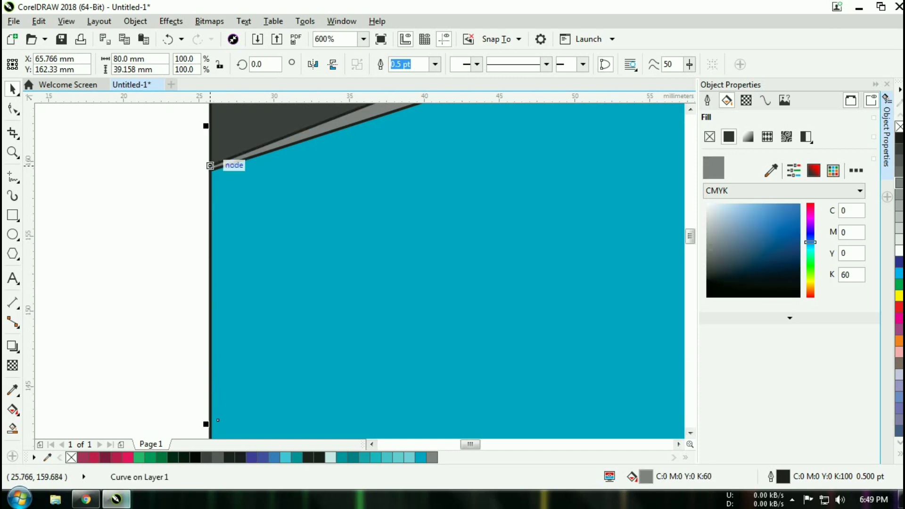
pyautogui.scroll(2, 210, 166)
pyautogui.scroll(-3, 212, 205)
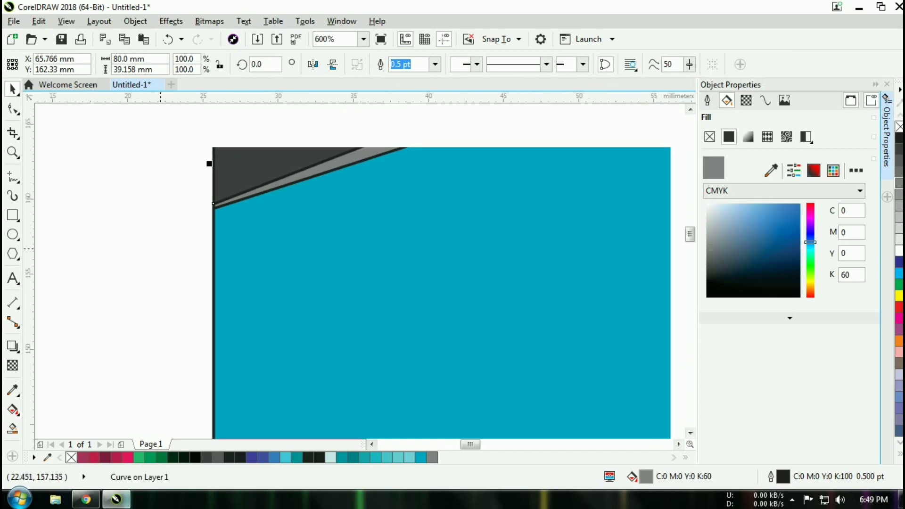
# - With the Shape tool (F10), raise the teal peak's left corner node slightly
pyautogui.click(12, 108)
pyautogui.click(219, 211)
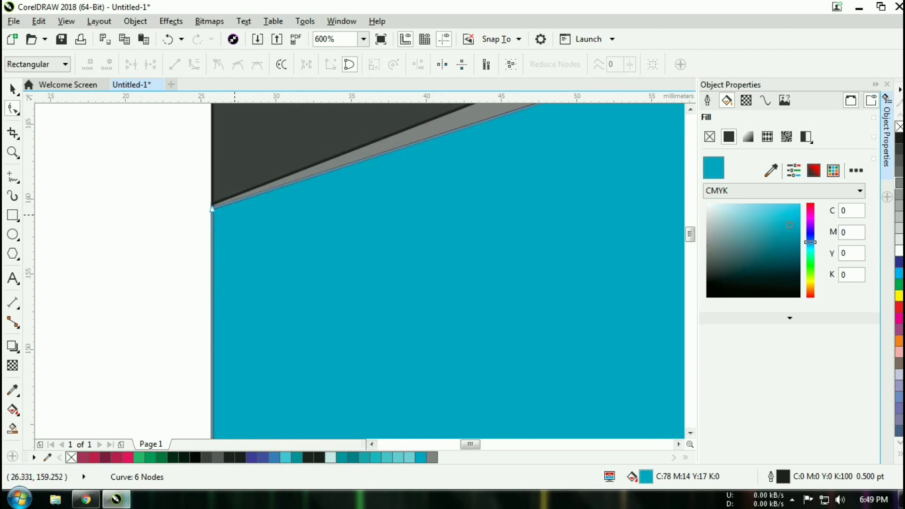
pyautogui.moveTo(213, 210); pyautogui.dragTo(212, 204)
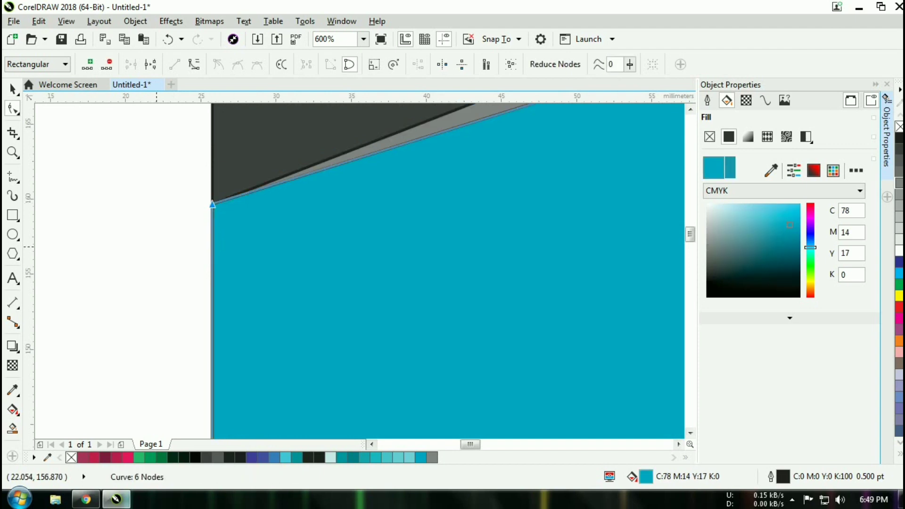
# - Nudge a gray strip node down and right so the strip tapers to a thin sliver at the left
pyautogui.scroll(-2, 212, 204)
pyautogui.hscroll(6, 212, 204)
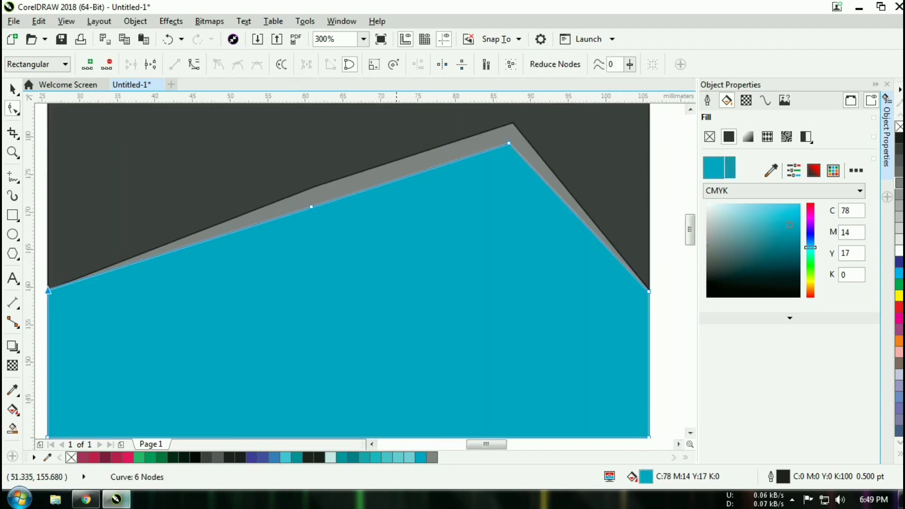
pyautogui.hscroll(-3, 358, 254)
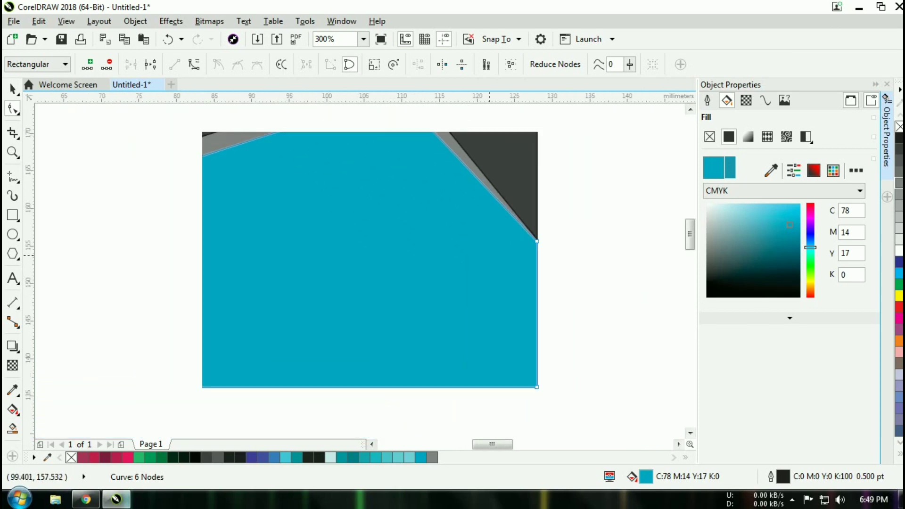
pyautogui.hscroll(-2, 359, 254)
pyautogui.scroll(-1, 358, 255)
pyautogui.hscroll(5, 359, 254)
pyautogui.scroll(2, 359, 255)
pyautogui.hscroll(-2, 358, 254)
pyautogui.scroll(1, 358, 254)
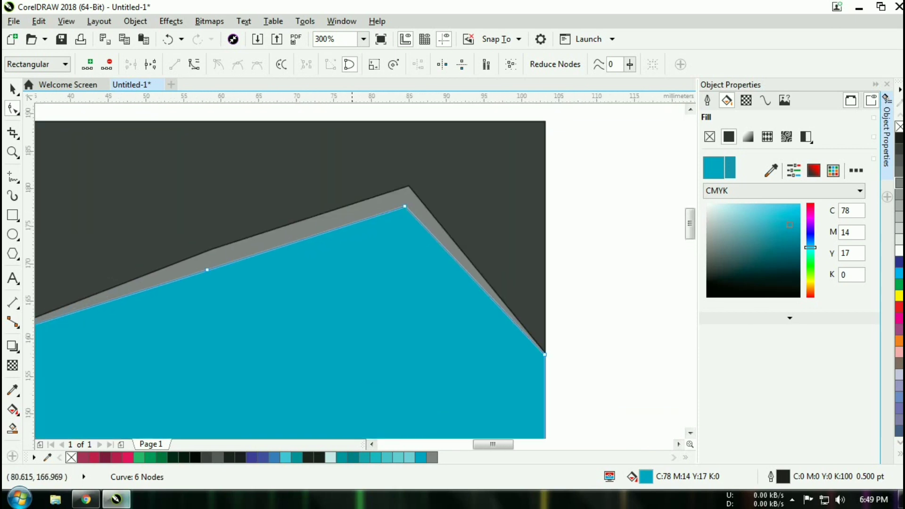
pyautogui.hscroll(1, 359, 255)
pyautogui.scroll(1, 359, 255)
pyautogui.hscroll(-3, 358, 255)
pyautogui.scroll(-1, 358, 254)
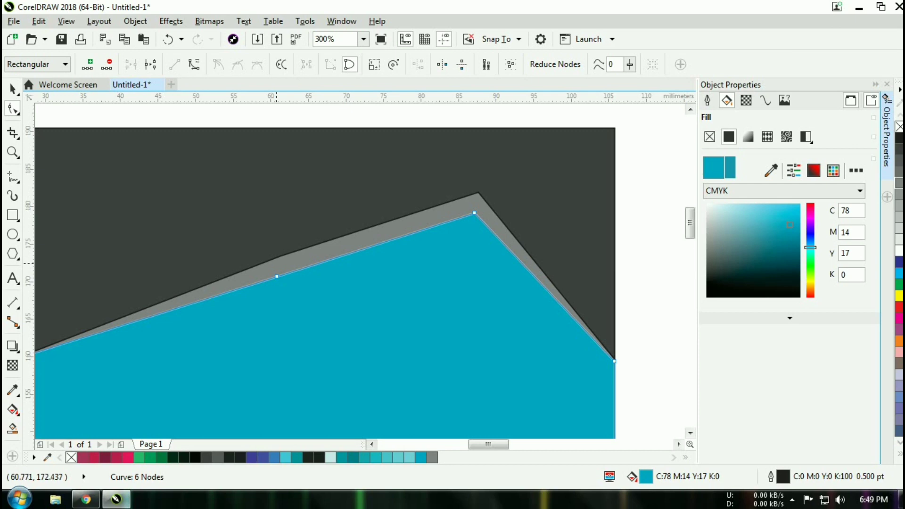
pyautogui.click(278, 258)
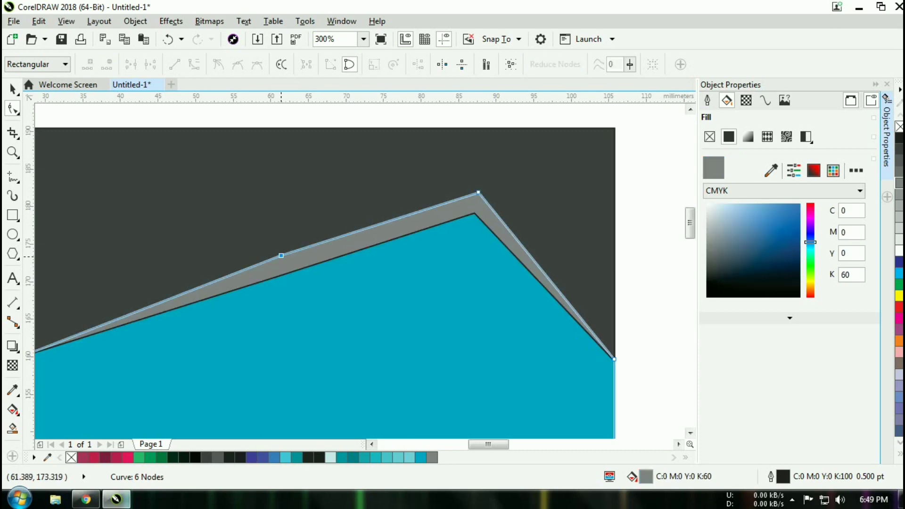
pyautogui.moveTo(281, 255); pyautogui.dragTo(285, 262)
# - Return to the Pick tool, deselect everything, and recentre the whole card in view
pyautogui.click(337, 313)
pyautogui.scroll(-2, 336, 312)
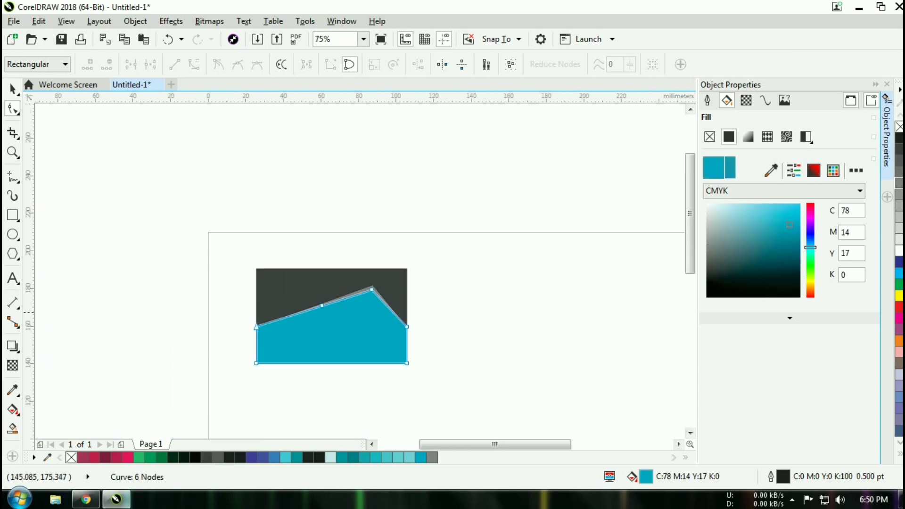
pyautogui.scroll(1, 420, 319)
pyautogui.click(11, 88)
pyautogui.press('Escape')
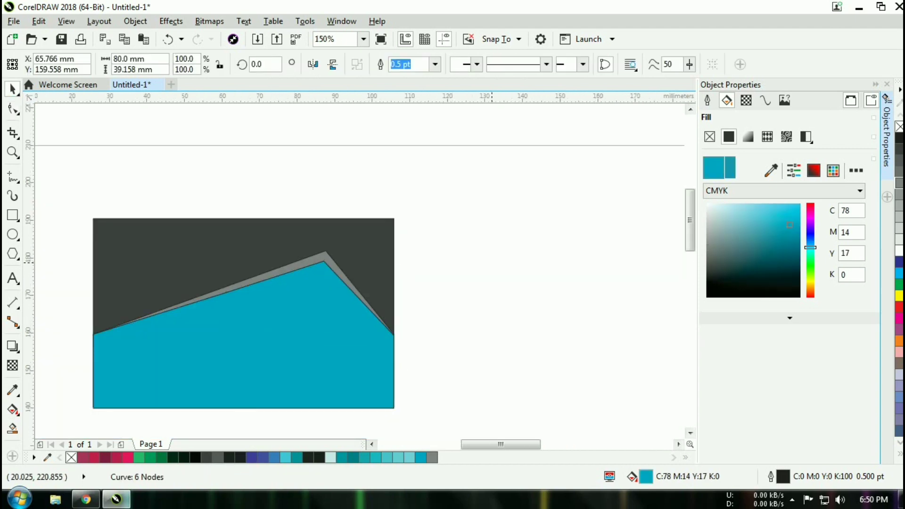
pyautogui.moveTo(279, 319); pyautogui.dragTo(459, 271)
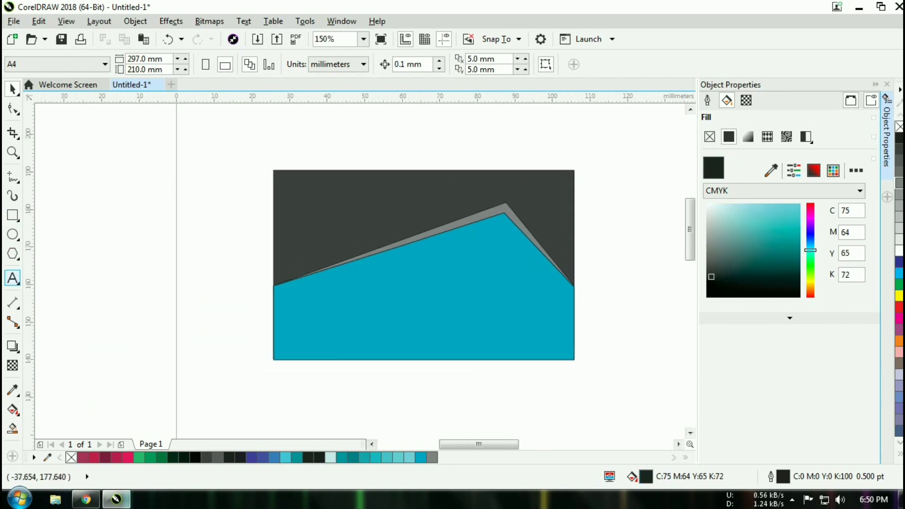
# - Add the word 'alamat' on the teal peak and convert it to Title Case 'Alamat'
pyautogui.click(12, 278)
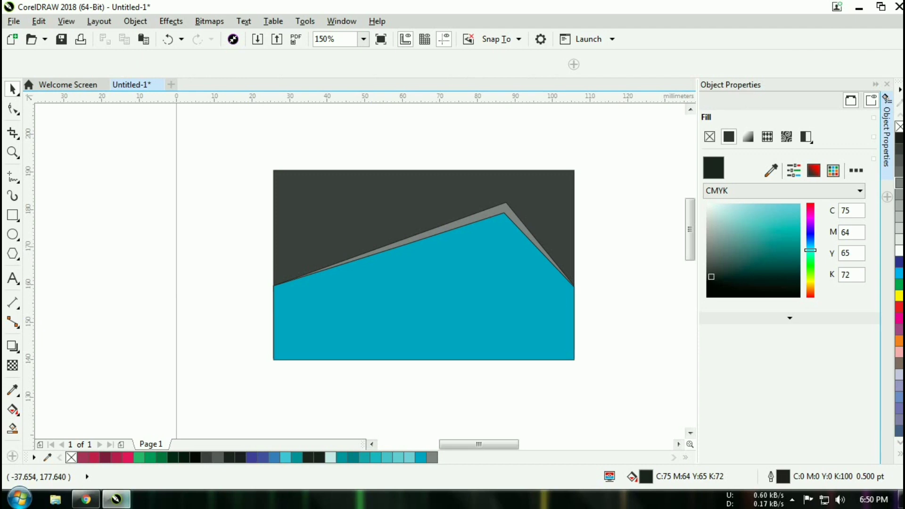
pyautogui.click(370, 278)
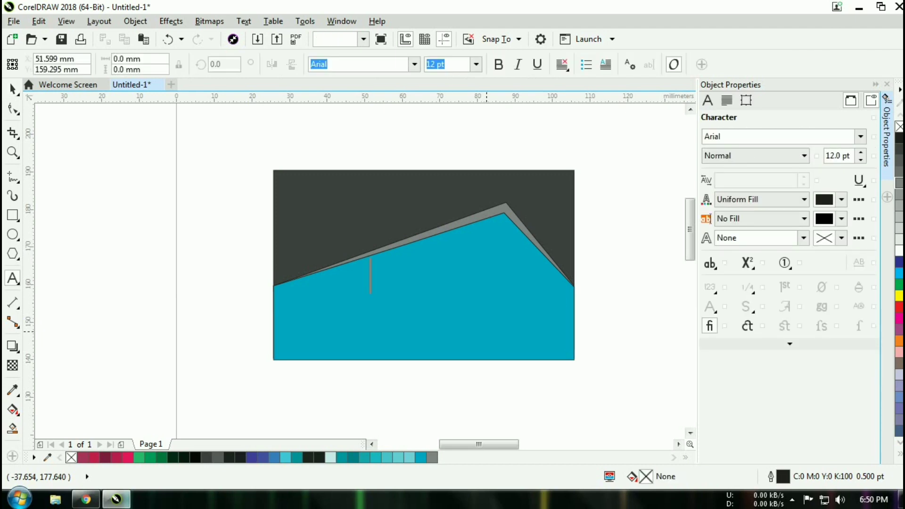
pyautogui.write('alamat')
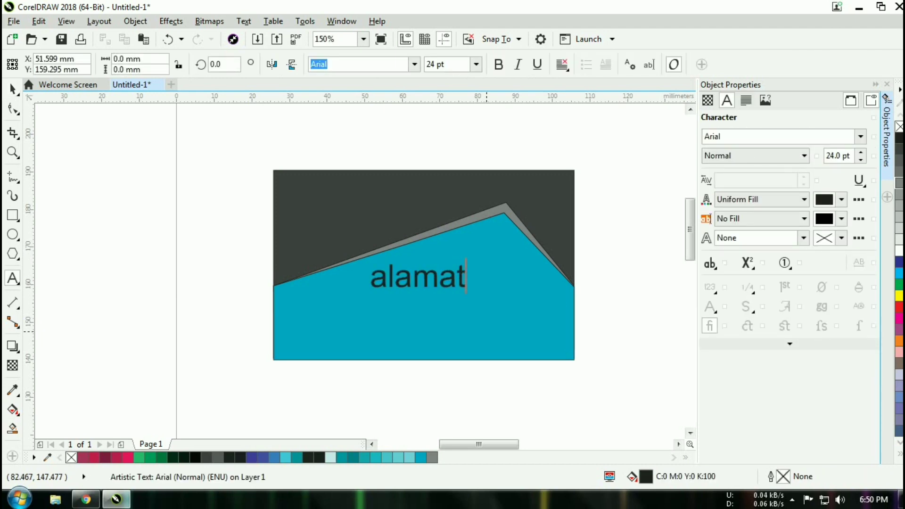
pyautogui.doubleClick(418, 275)
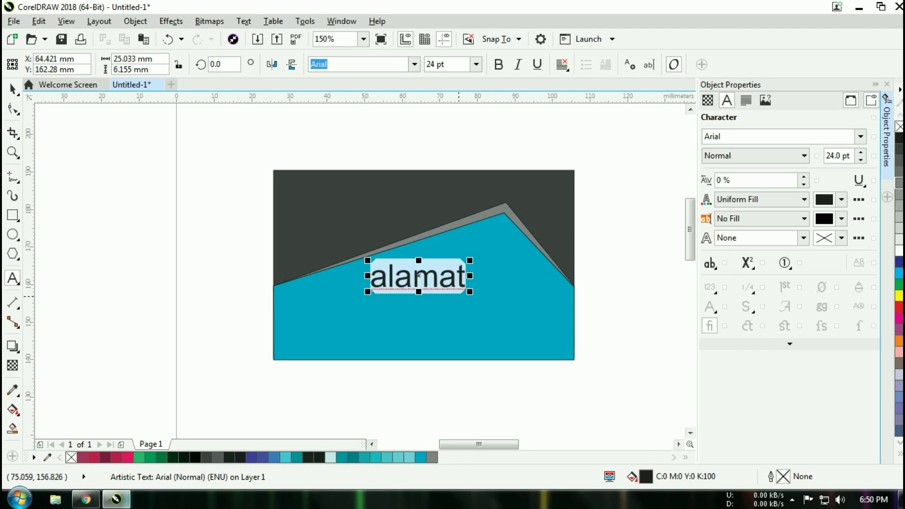
pyautogui.hotkey('shift', 'F3')
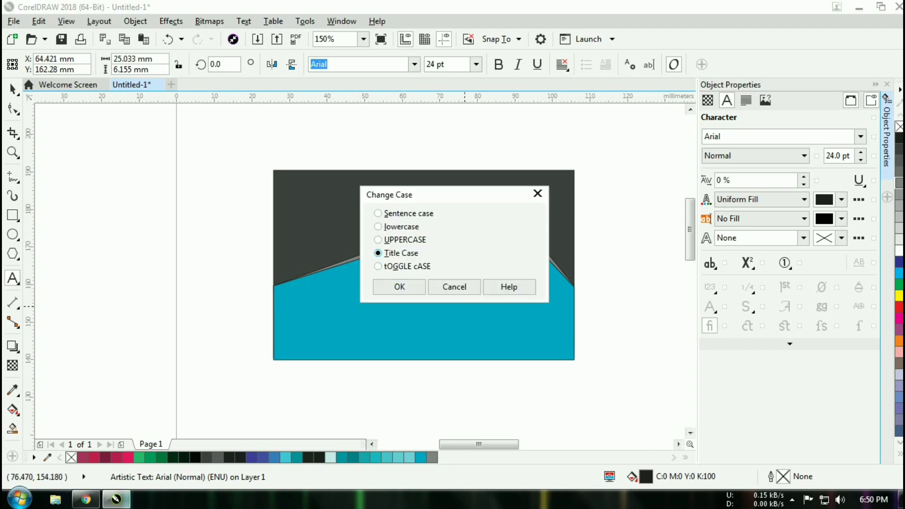
pyautogui.press('Return')
# - Move 'Alamat' to the card's left edge and set it in 12 pt Arial Black
pyautogui.moveTo(421, 274); pyautogui.dragTo(332, 270)
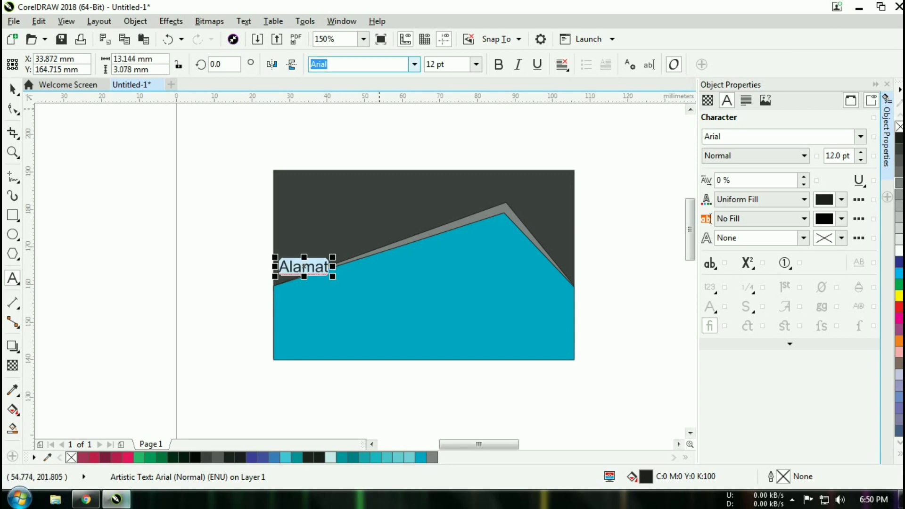
pyautogui.click(415, 65)
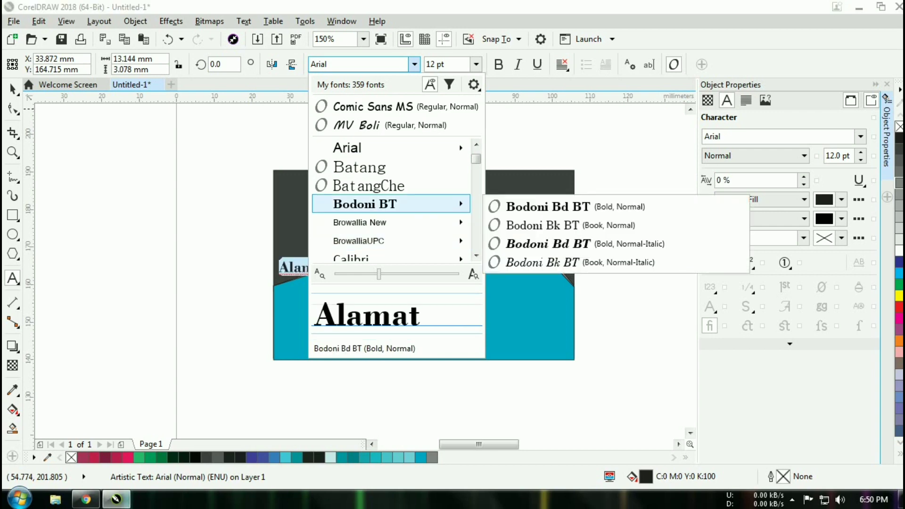
pyautogui.moveTo(391, 148)
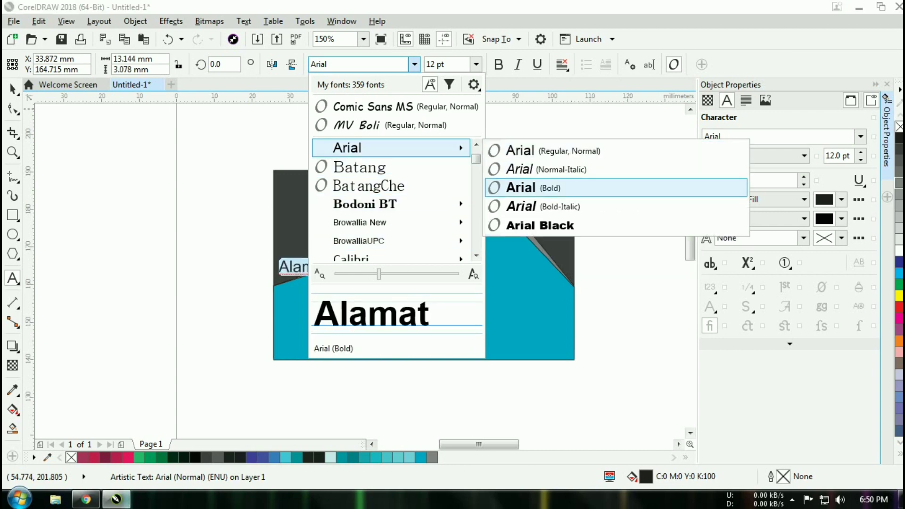
pyautogui.click(534, 189)
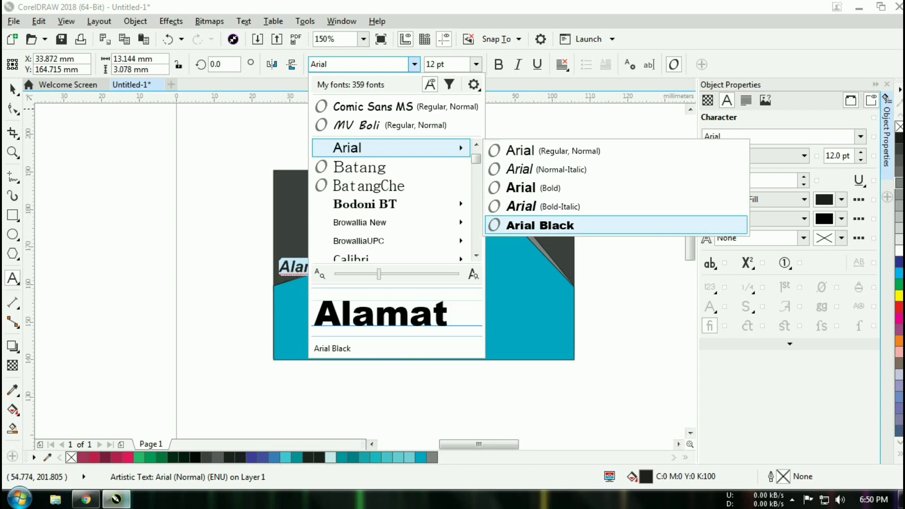
pyautogui.click(541, 225)
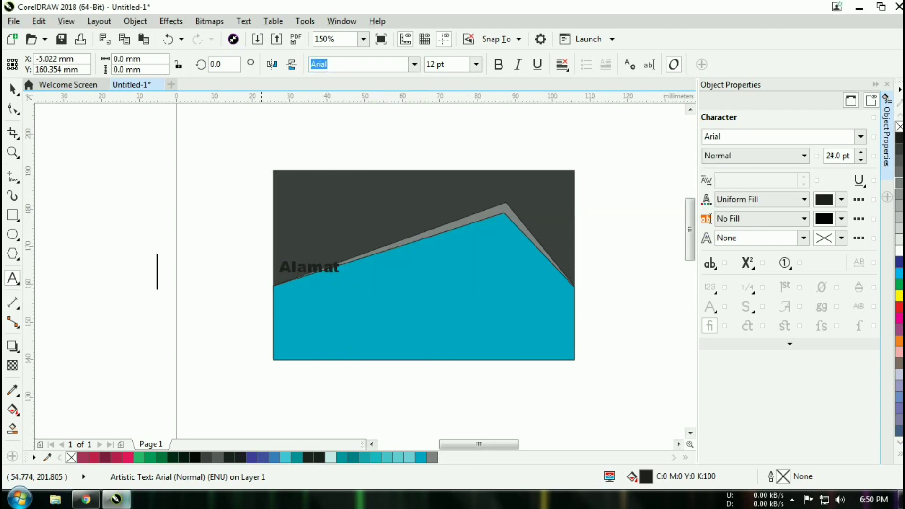
# - Move the Alamat label down onto the teal area
pyautogui.scroll(2, 224, 306)
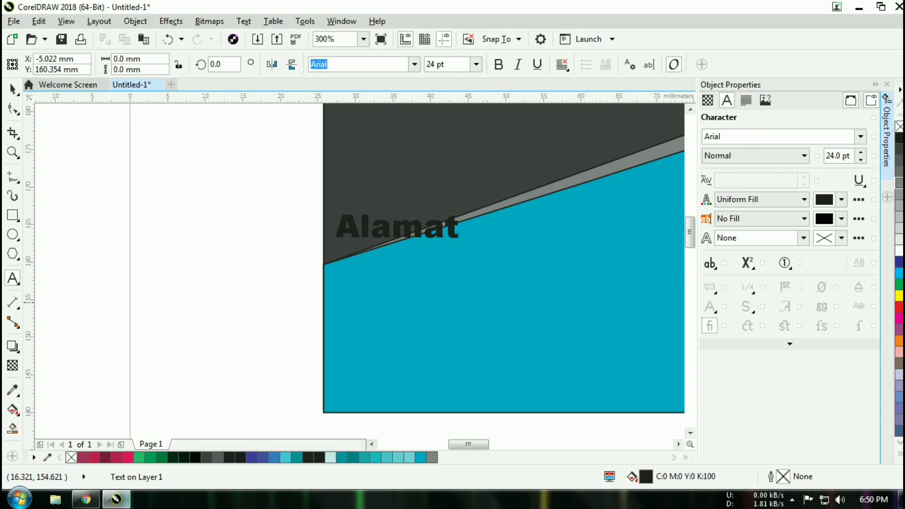
pyautogui.scroll(-2, 163, 271)
pyautogui.click(316, 266)
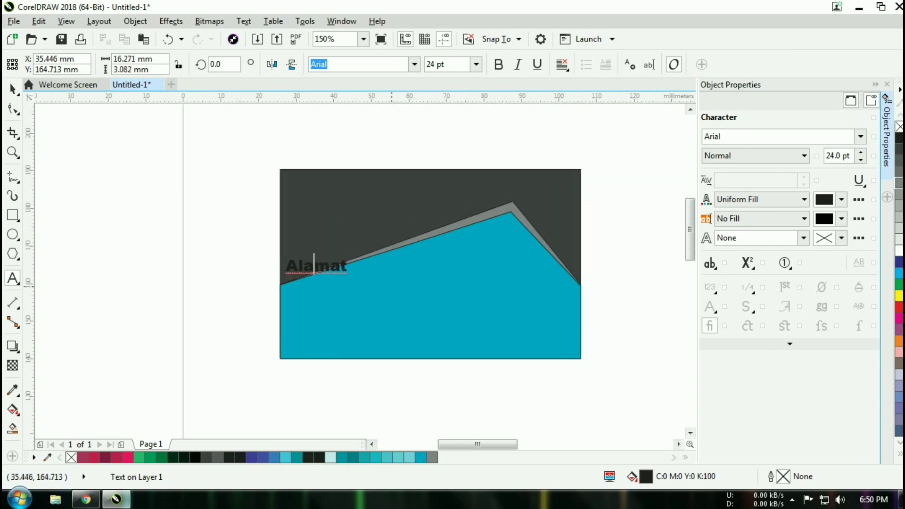
pyautogui.click(13, 89)
pyautogui.click(316, 266)
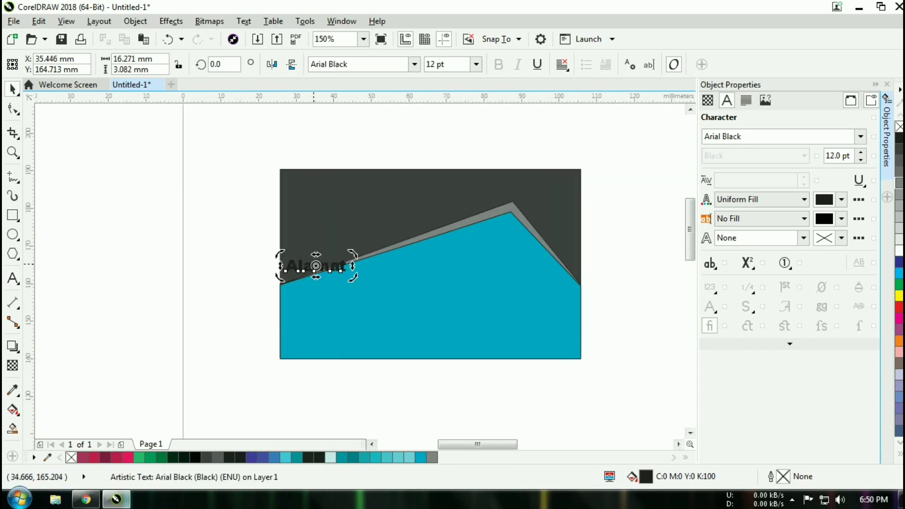
pyautogui.moveTo(316, 266); pyautogui.dragTo(316, 292)
pyautogui.click(150, 285)
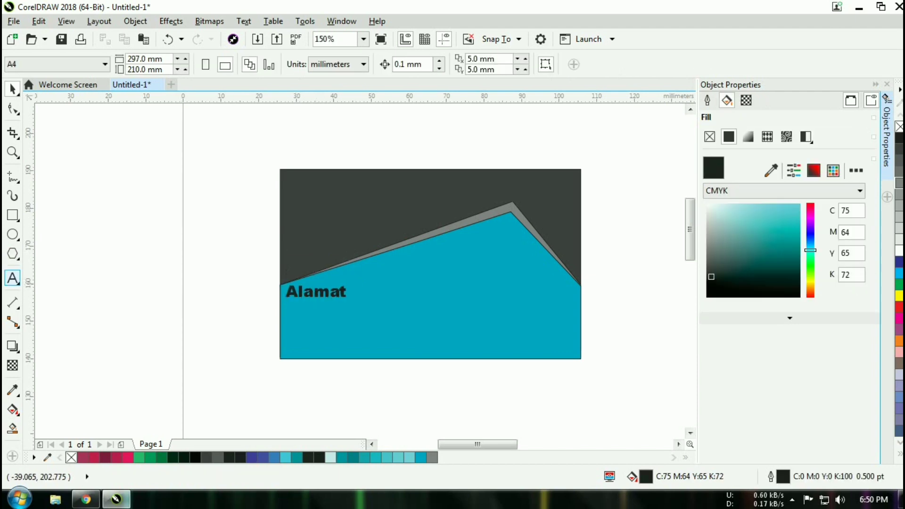
# - Type the first street-address line below Alamat in 24 pt Arial
pyautogui.click(13, 279)
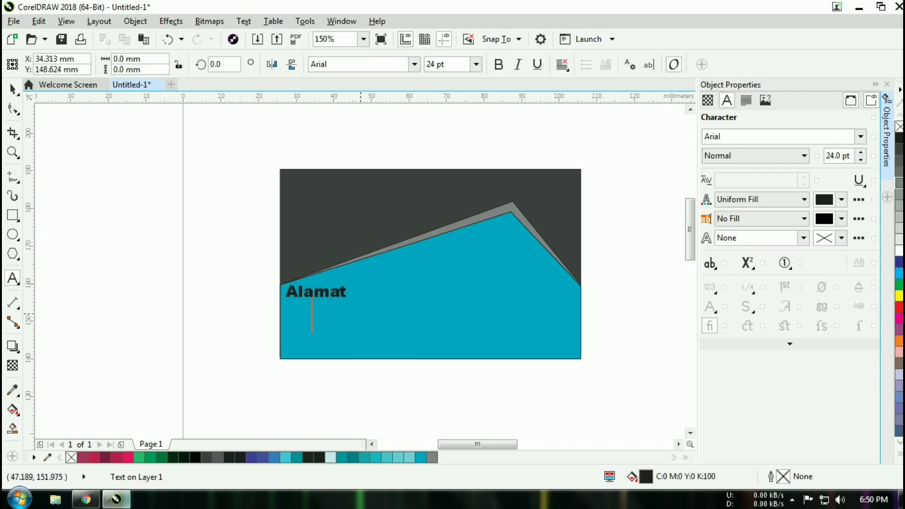
pyautogui.write('jl')
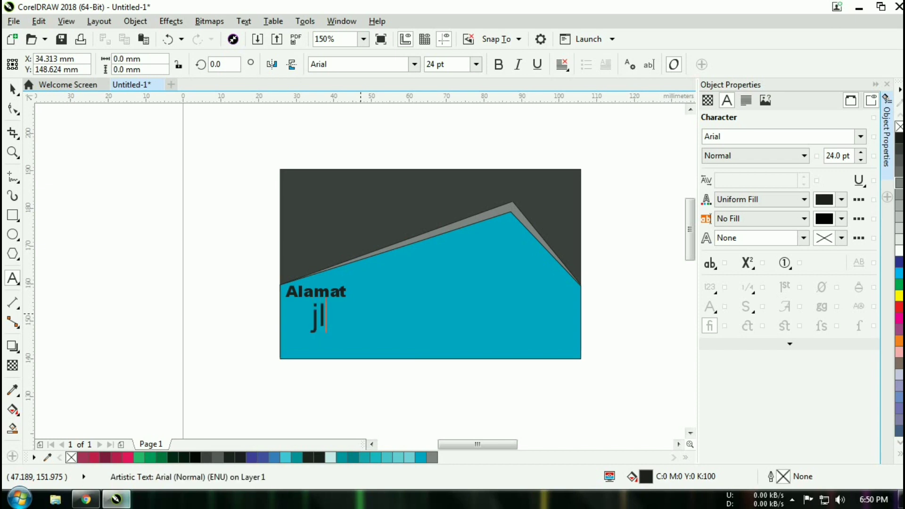
pyautogui.press('BackSpace')
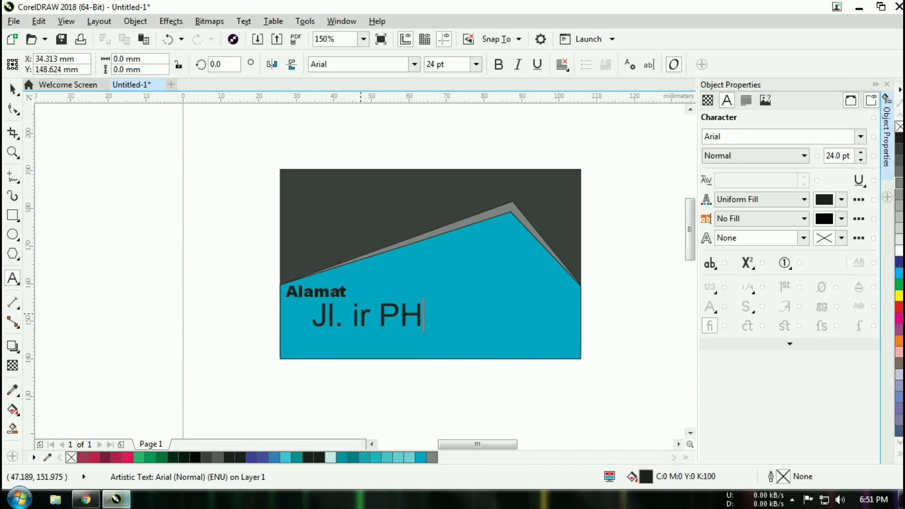
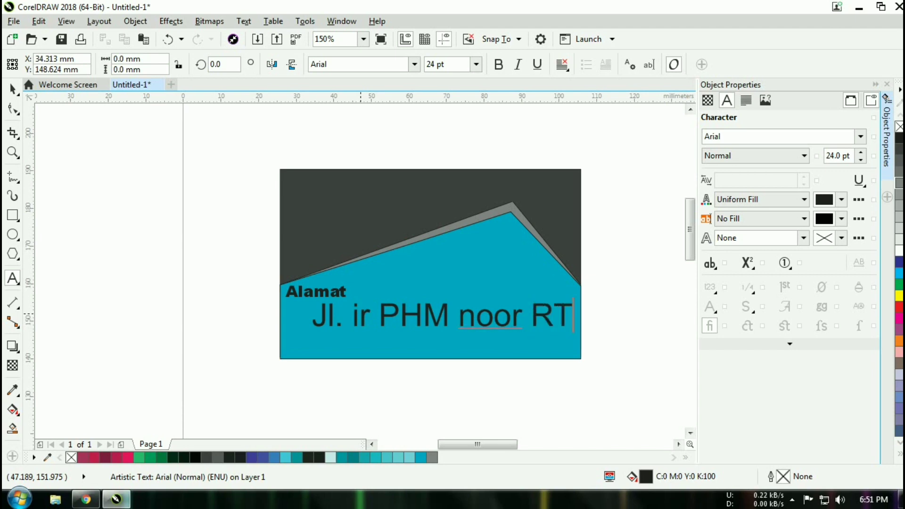
pyautogui.press('Escape')
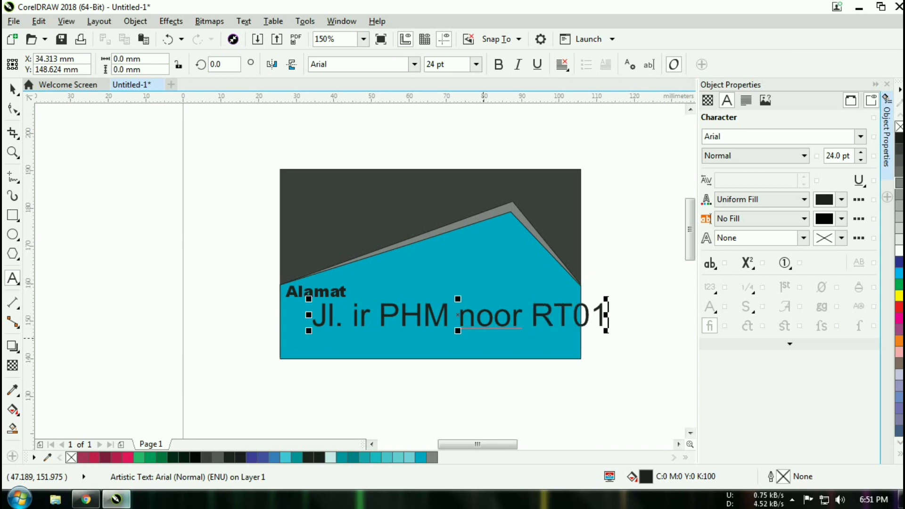
pyautogui.press('Escape')
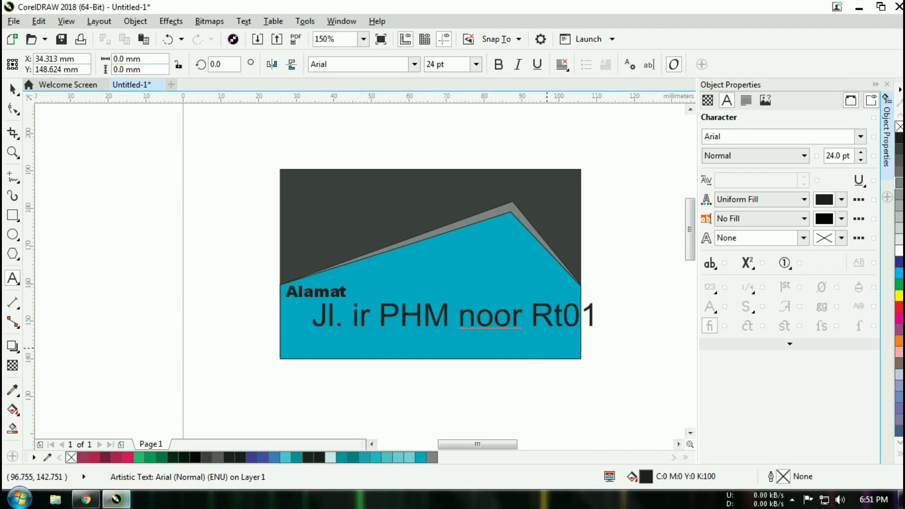
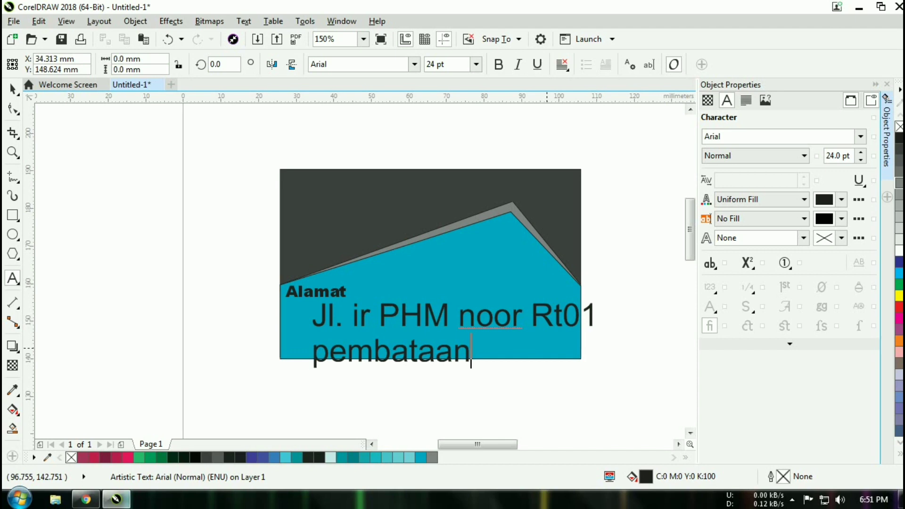
# - Type the remaining three address lines (area, district, province), fixing typos along the way
pyautogui.press('Return')
pyautogui.write('mu')
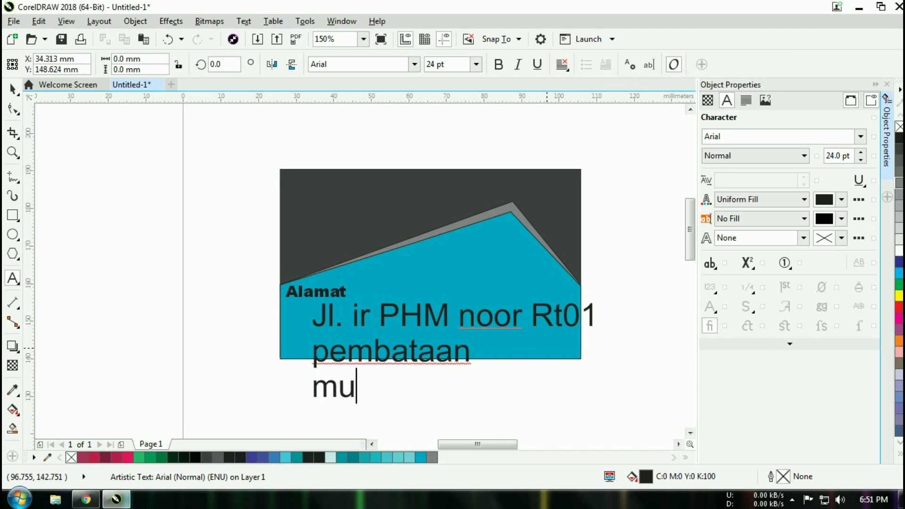
pyautogui.write('rung pudaj')
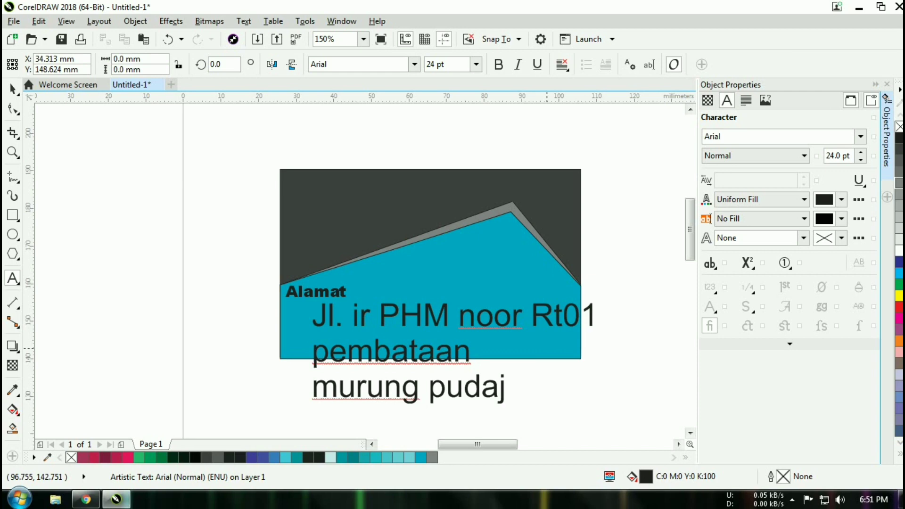
pyautogui.press('BackSpace')
pyautogui.write('k')
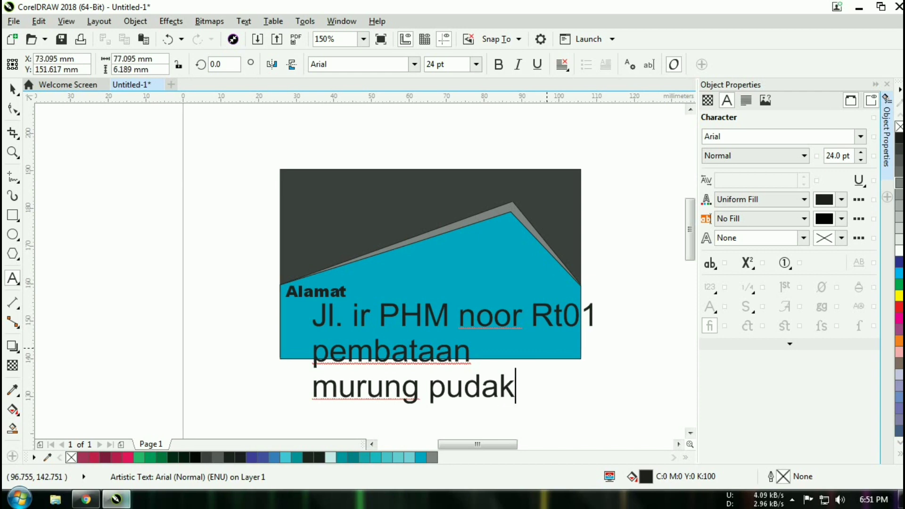
pyautogui.press('Return')
pyautogui.write('l')
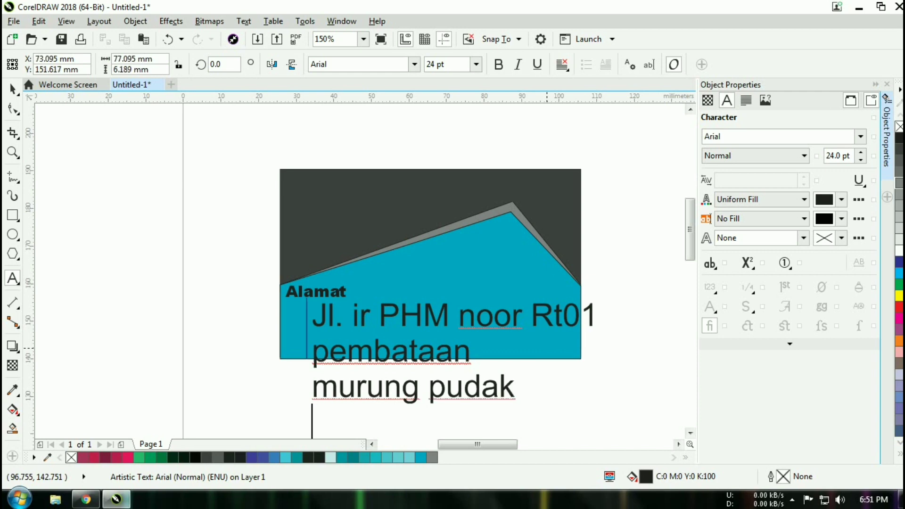
pyautogui.write('kalimantan ')
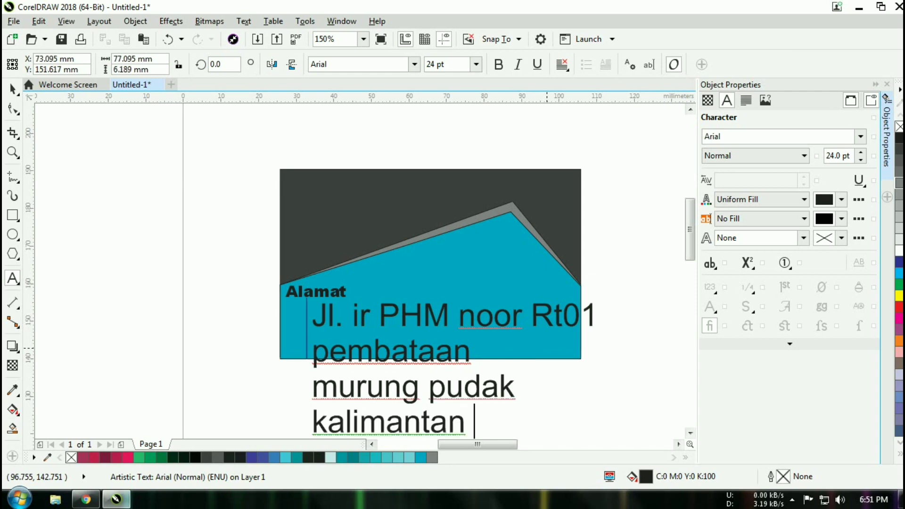
pyautogui.write('selata')
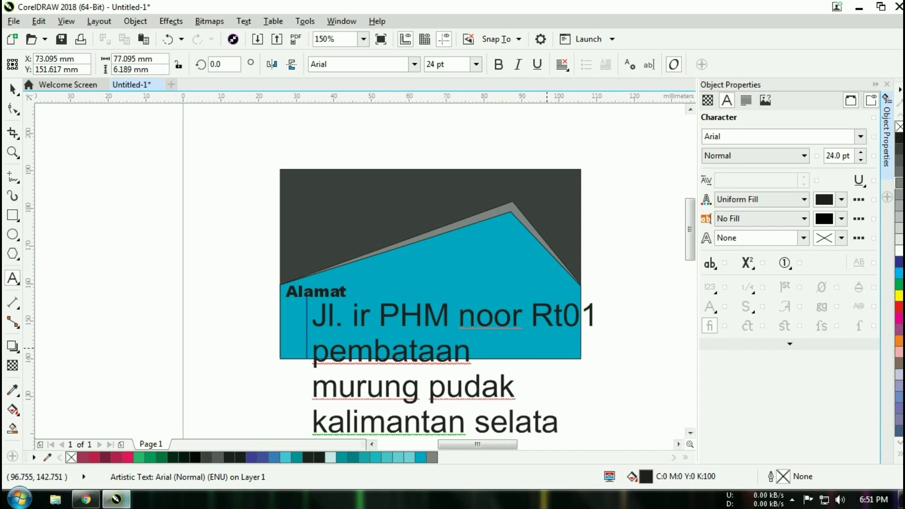
pyautogui.write('n')
pyautogui.press('Left')
pyautogui.press('Left')
pyautogui.press('Left')
pyautogui.press('Left')
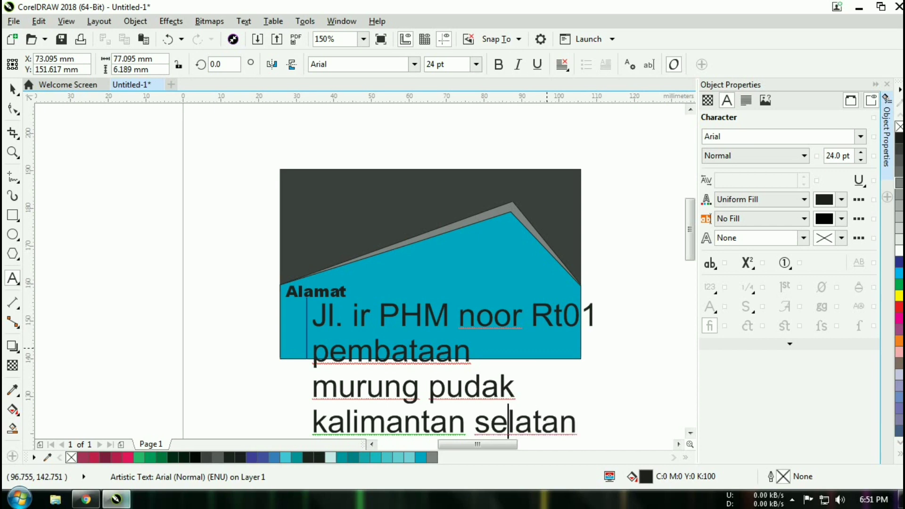
pyautogui.press('Left')
pyautogui.press('Left')
# - Convert all four address lines to Title Case and return to the Pick tool
pyautogui.hotkey('ctrl', 'a')
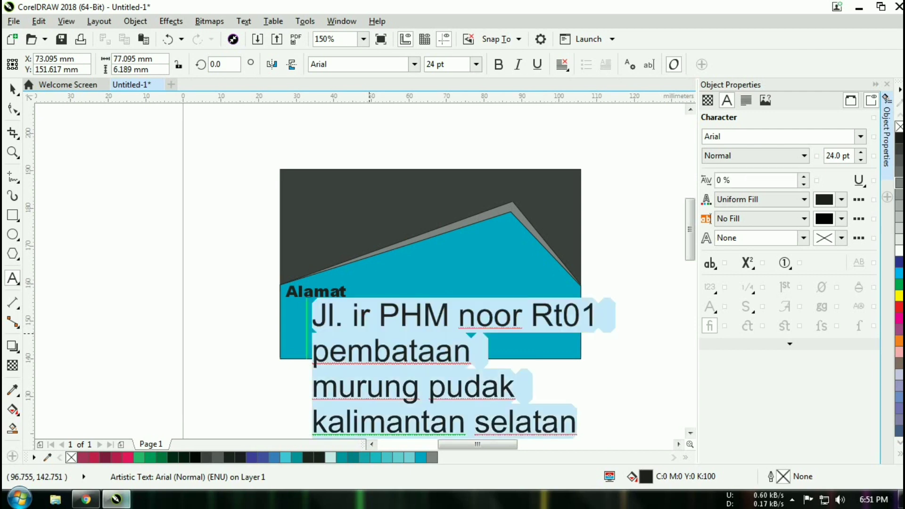
pyautogui.hotkey('shift', 'F3')
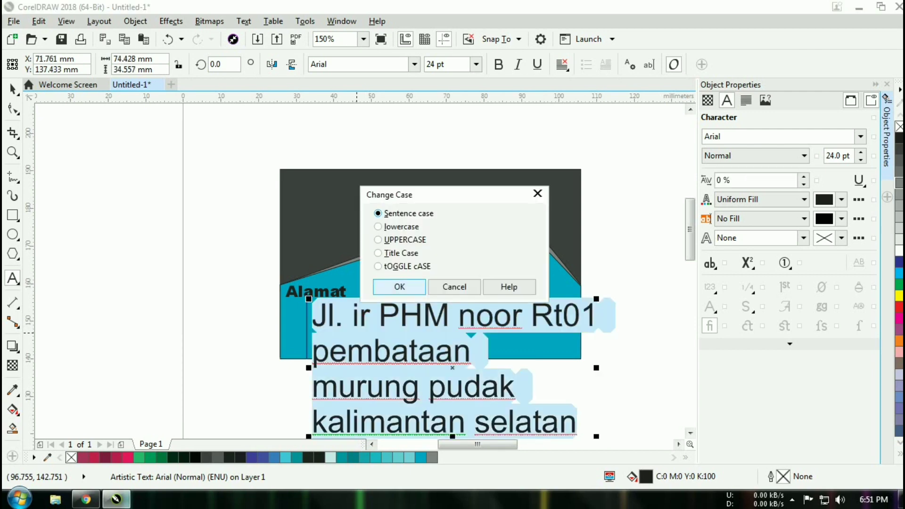
pyautogui.click(400, 253)
pyautogui.press('Return')
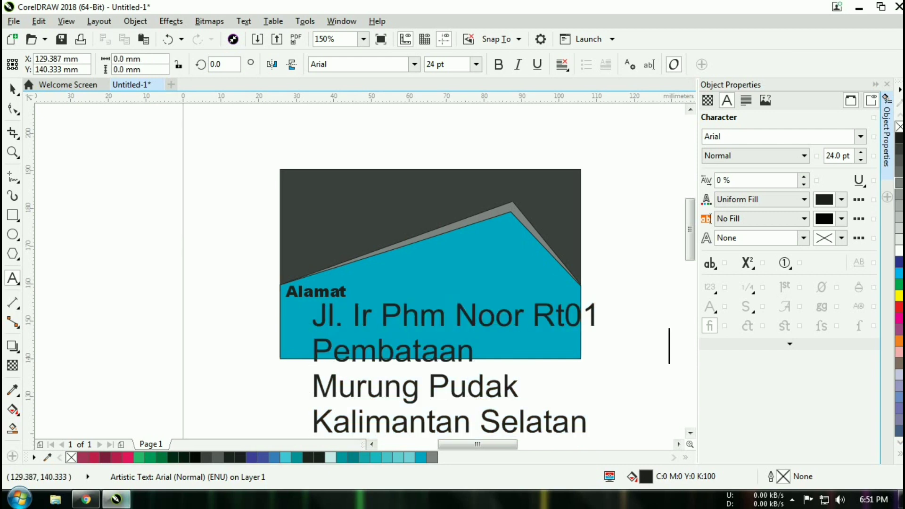
pyautogui.click(440, 361)
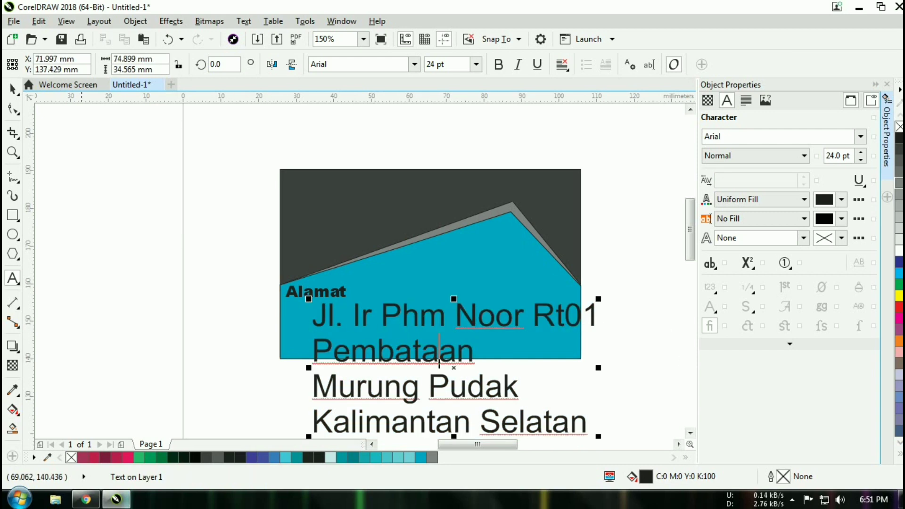
pyautogui.click(13, 89)
# - Scale the address block down and line it up under Alamat inside the teal area
pyautogui.moveTo(309, 299); pyautogui.dragTo(426, 353)
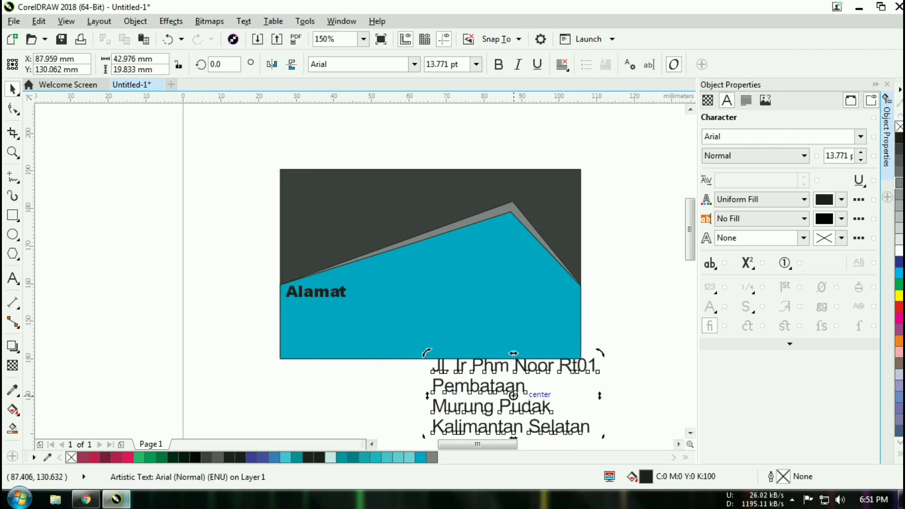
pyautogui.moveTo(472, 407); pyautogui.dragTo(370, 335)
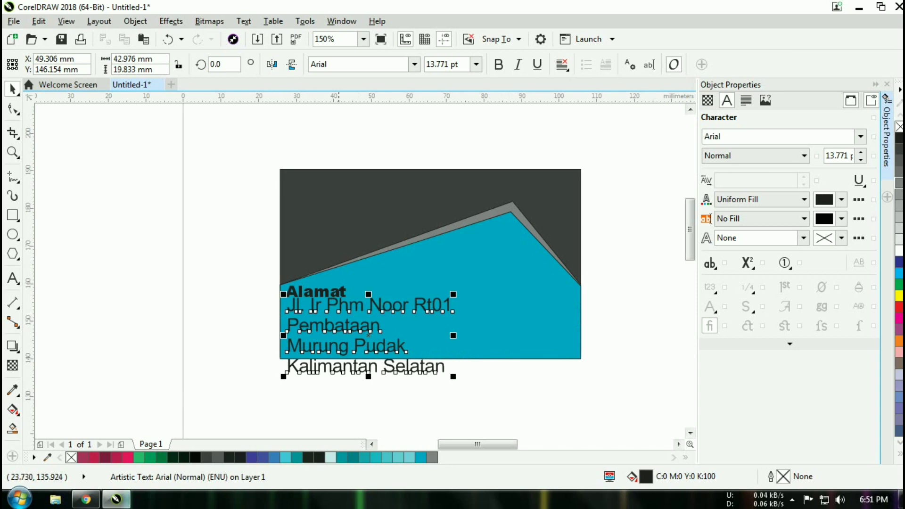
pyautogui.moveTo(369, 377)
pyautogui.mouseDown()
pyautogui.moveTo(371, 356)
pyautogui.moveTo(378, 366)
pyautogui.moveTo(369, 360)
pyautogui.mouseUp()
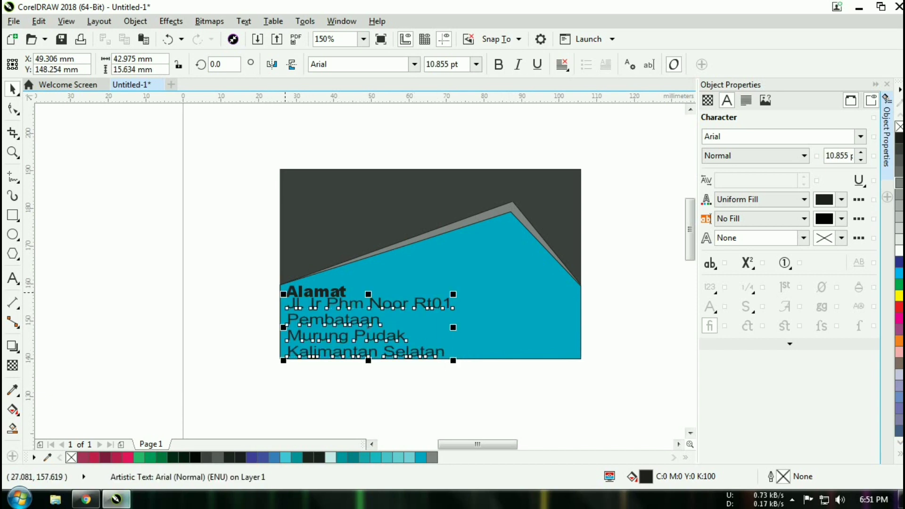
pyautogui.moveTo(283, 294); pyautogui.dragTo(315, 306)
pyautogui.click(374, 333)
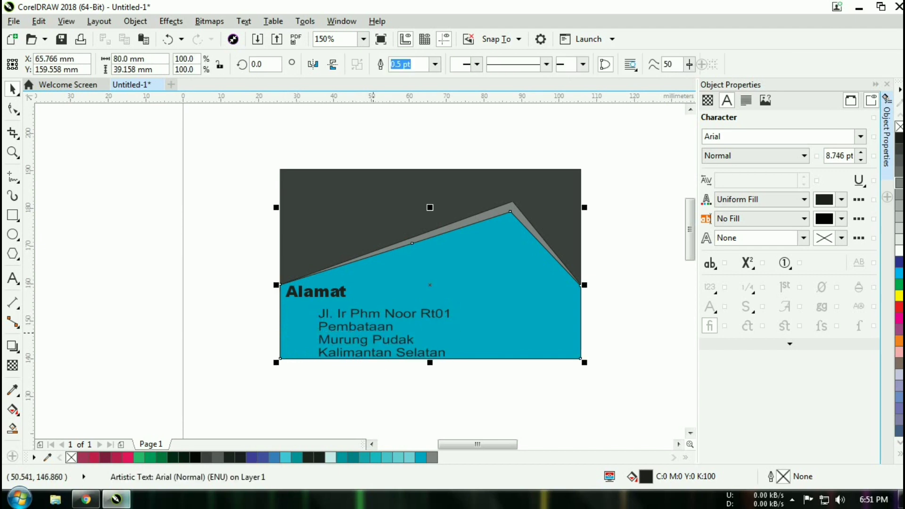
pyautogui.click(377, 330)
pyautogui.moveTo(385, 333); pyautogui.dragTo(352, 330)
pyautogui.press('Escape')
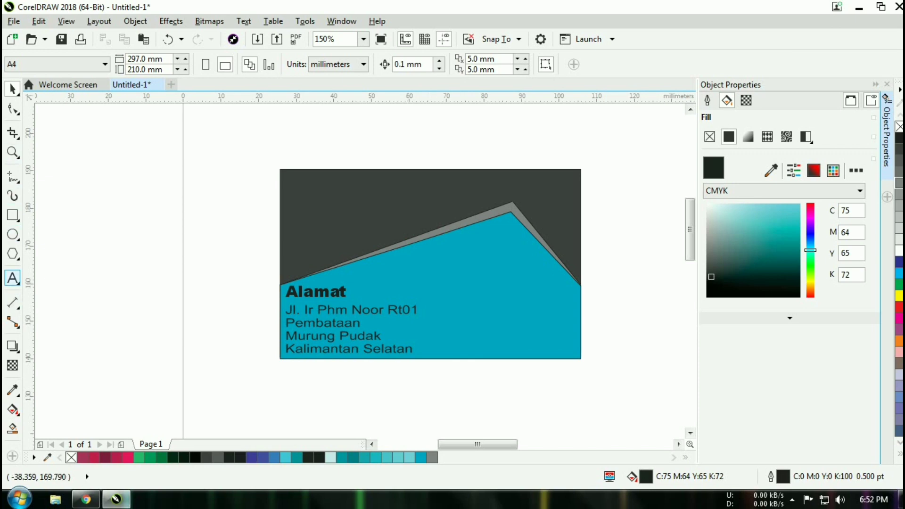
# - Draw a 35.454 × 8.114 mm rectangle in the dark area near the card's top-left
pyautogui.click(12, 215)
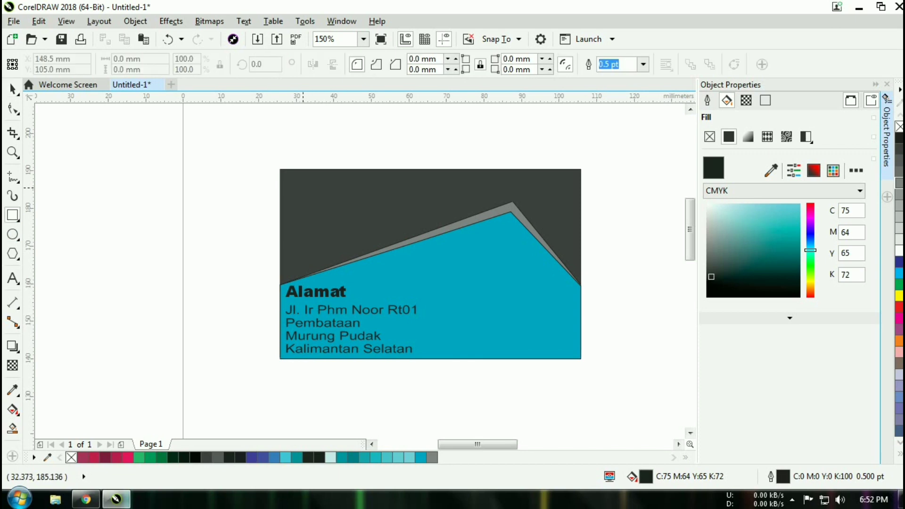
pyautogui.moveTo(302, 188); pyautogui.dragTo(436, 217)
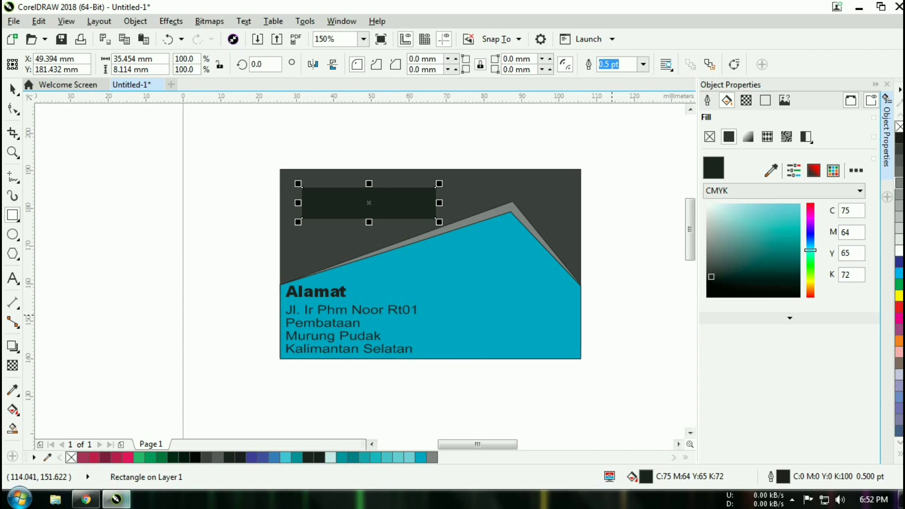
pyautogui.click(407, 204)
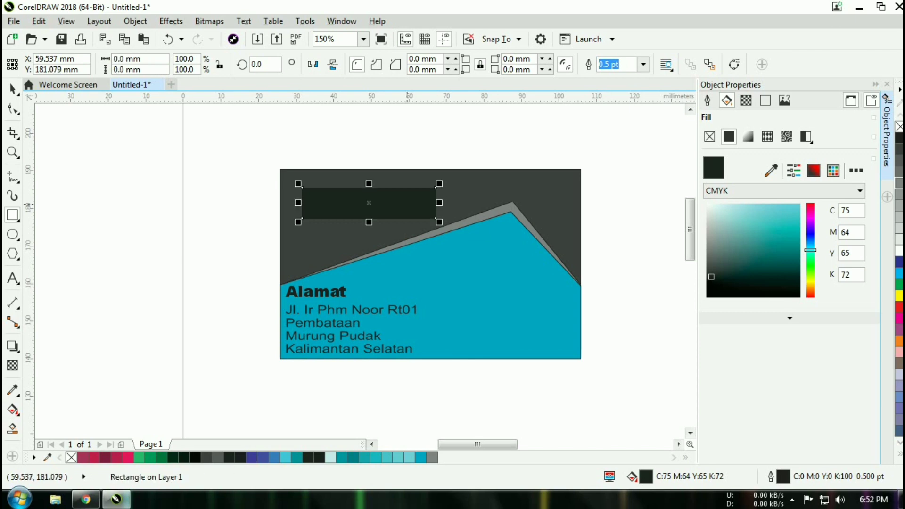
# - Fill the rectangle with the teal peak's colour, C78 M14 Y17 K0, via the eyedropper
pyautogui.click(722, 213)
pyautogui.click(715, 208)
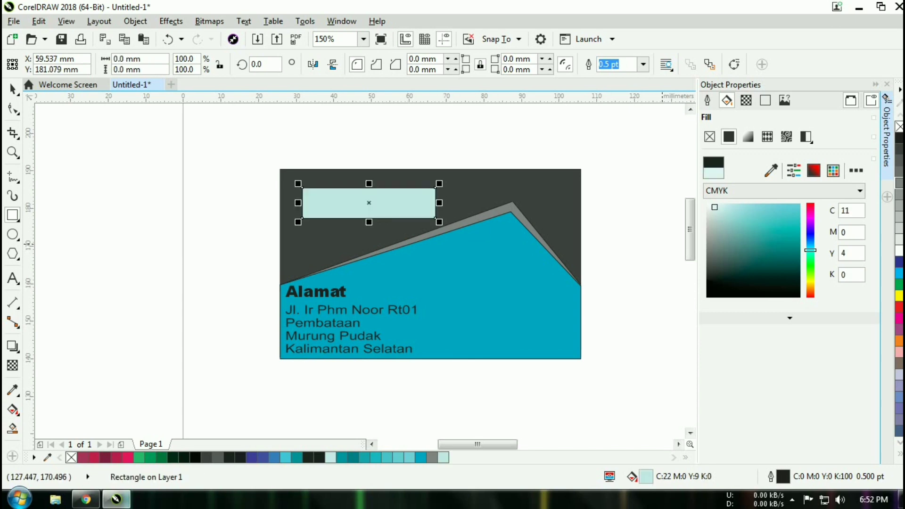
pyautogui.click(712, 208)
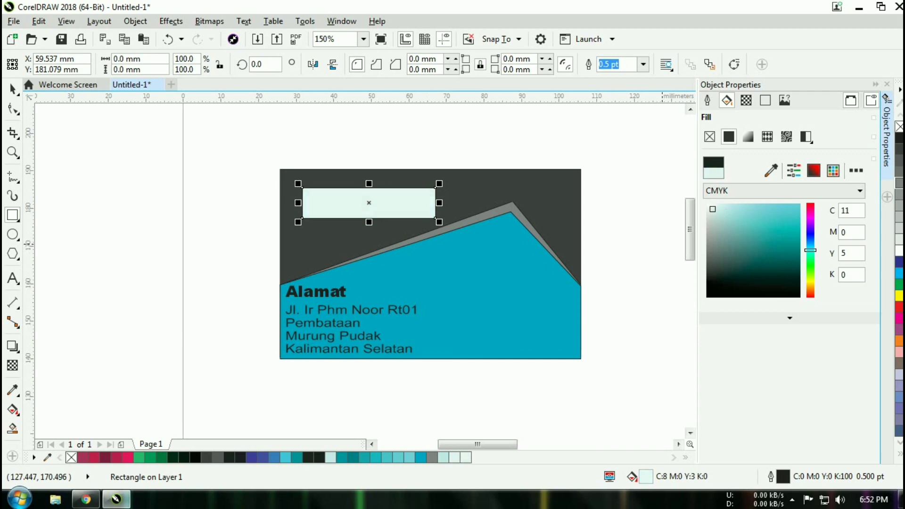
pyautogui.click(719, 218)
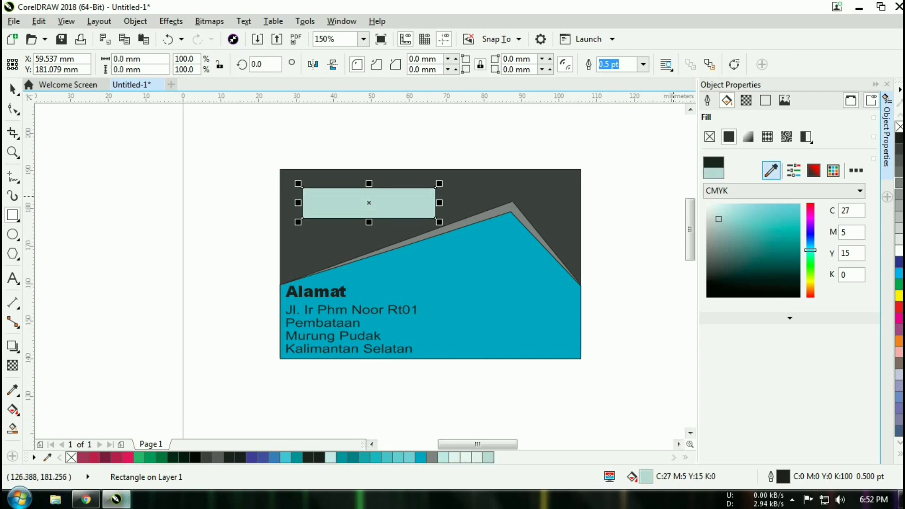
pyautogui.click(771, 170)
pyautogui.click(545, 285)
pyautogui.click(674, 217)
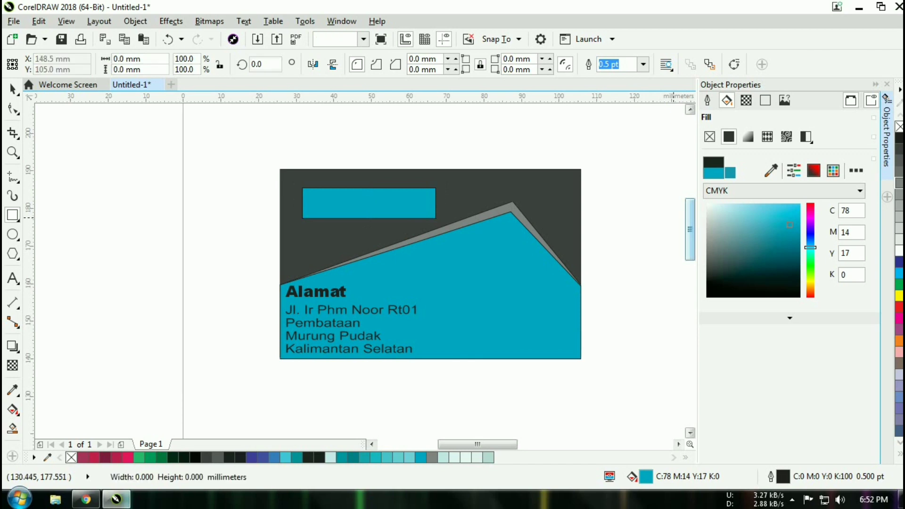
pyautogui.press('Tab')
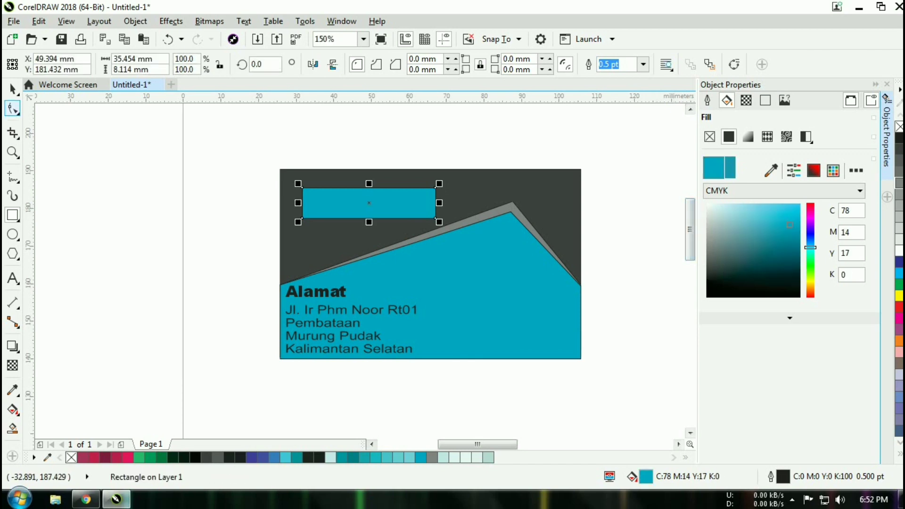
# - Round the bar's corners, applying a 5 mm radius then lowering it to 1.0 mm
pyautogui.click(12, 109)
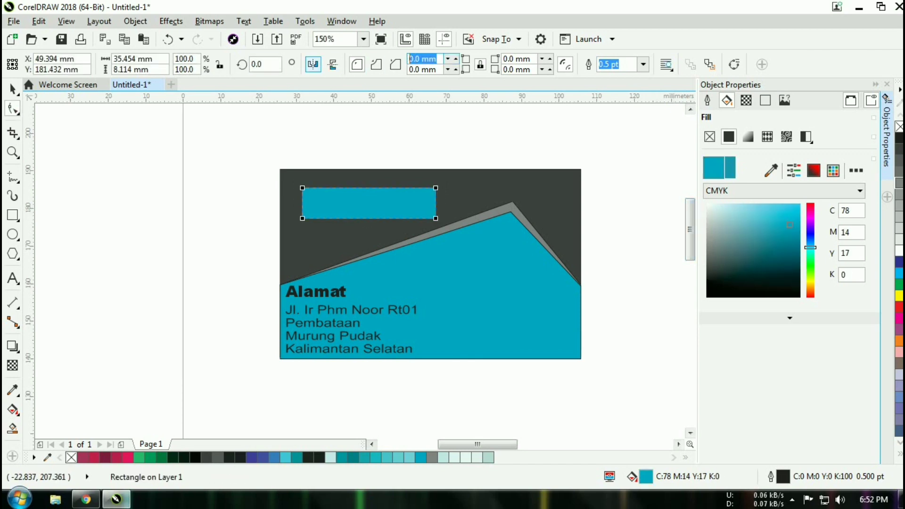
pyautogui.write('5')
pyautogui.press('Return')
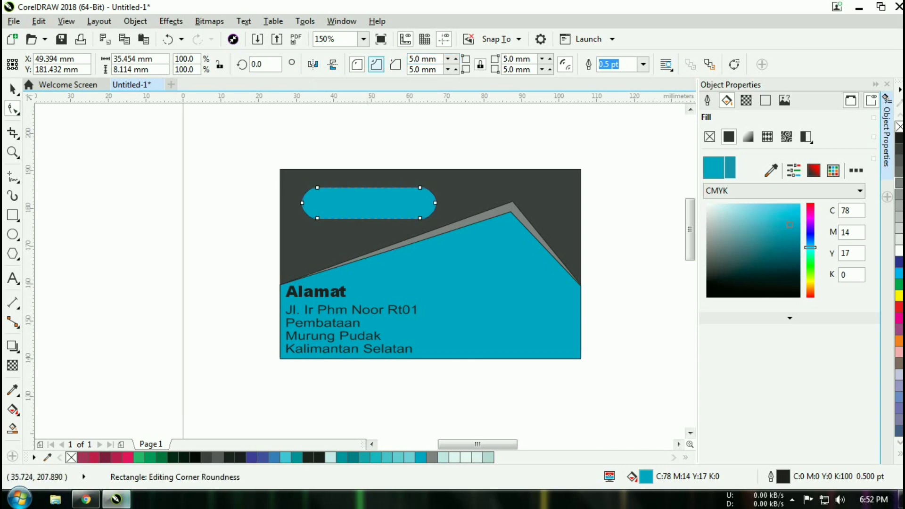
pyautogui.click(376, 64)
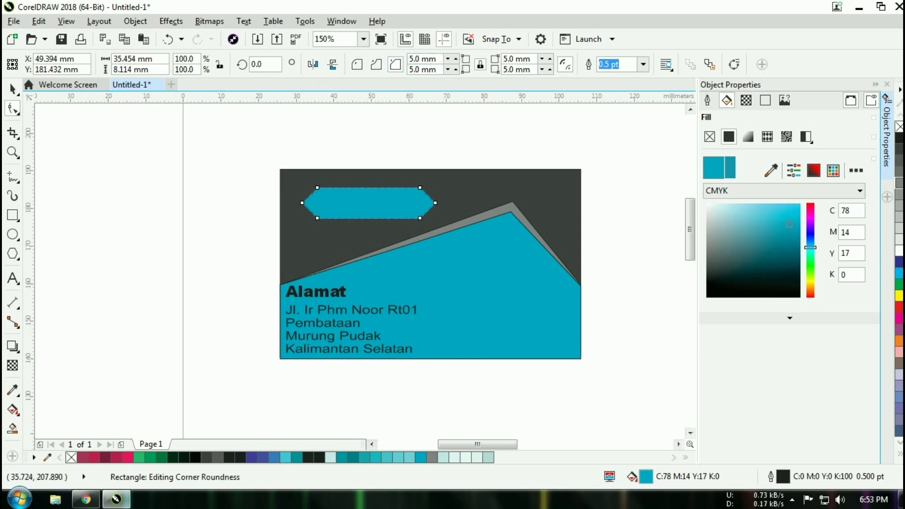
pyautogui.click(357, 64)
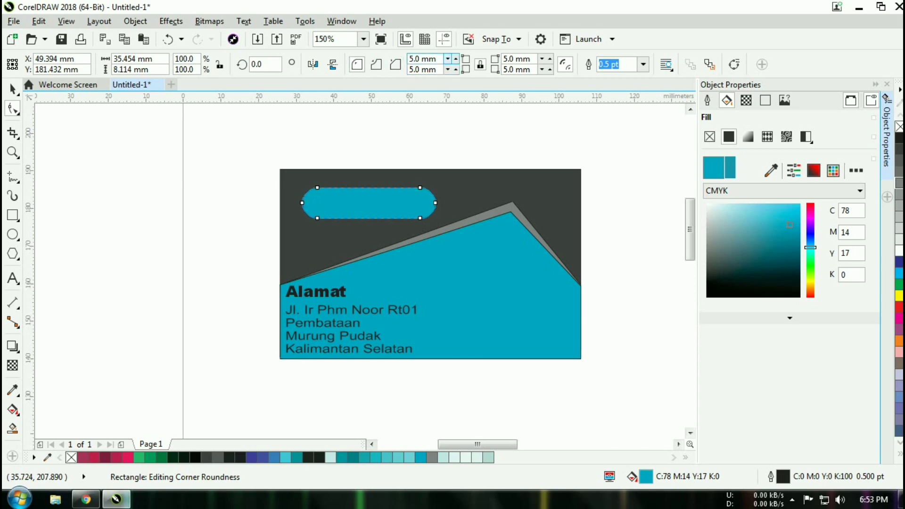
pyautogui.click(448, 59)
pyautogui.click(448, 59)
pyautogui.click(448, 59)
pyautogui.click(448, 59)
pyautogui.click(448, 59)
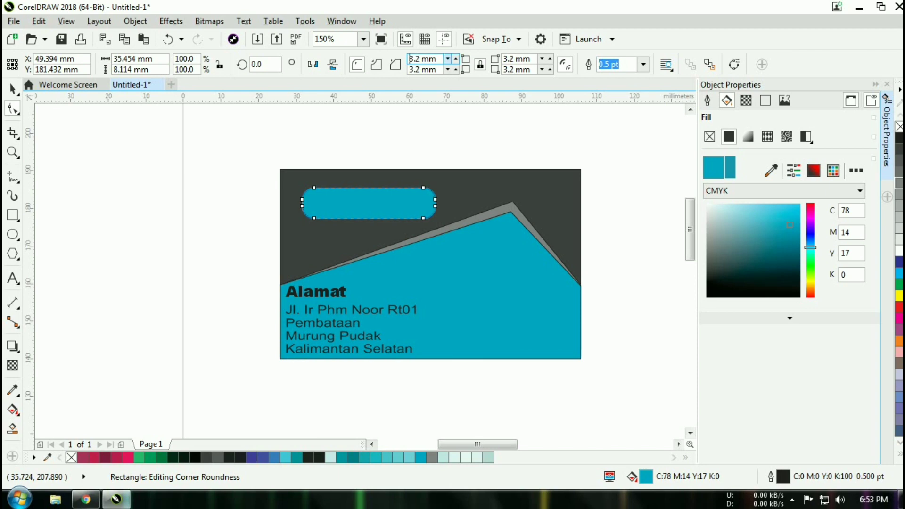
pyautogui.click(448, 59)
pyautogui.click(448, 59)
pyautogui.click(448, 59)
pyautogui.click(448, 59)
pyautogui.click(449, 59)
pyautogui.click(448, 59)
pyautogui.click(448, 59)
pyautogui.click(448, 59)
pyautogui.click(448, 59)
pyautogui.scroll(1, 311, 202)
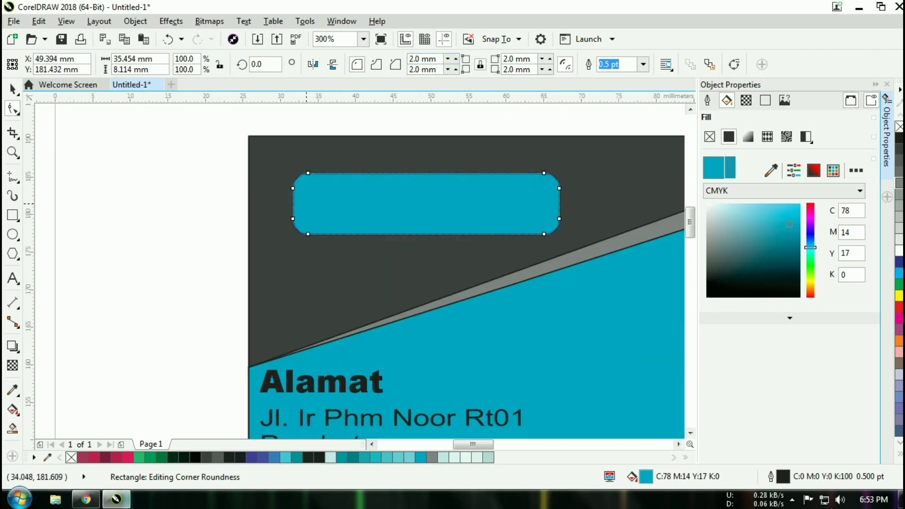
# - Resize the bar to 37.483 × 4.057 mm by halving its height and widening it, then nudge it left
pyautogui.click(13, 89)
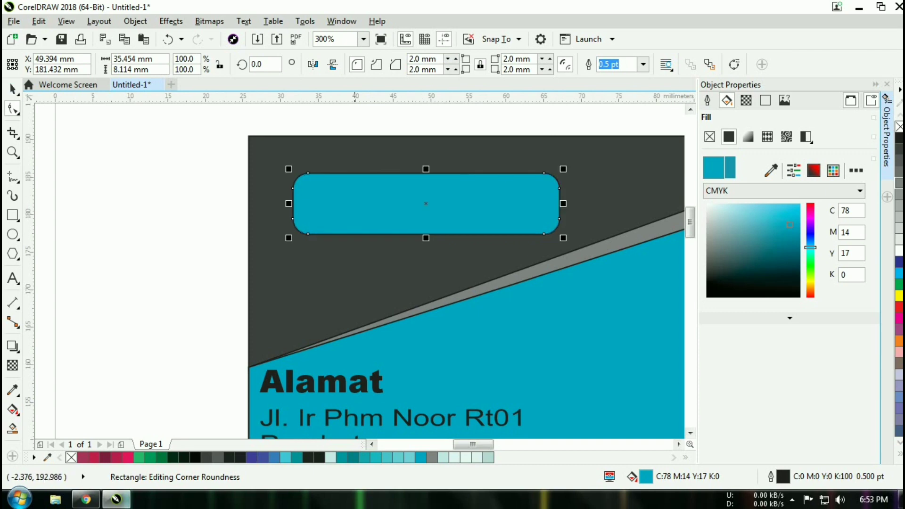
pyautogui.moveTo(426, 170); pyautogui.dragTo(426, 203)
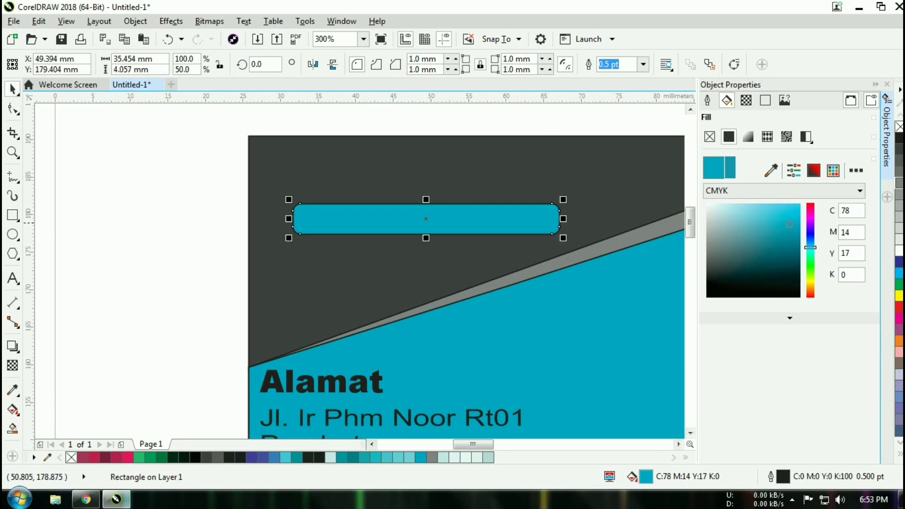
pyautogui.scroll(1, 445, 224)
pyautogui.scroll(-2, 445, 226)
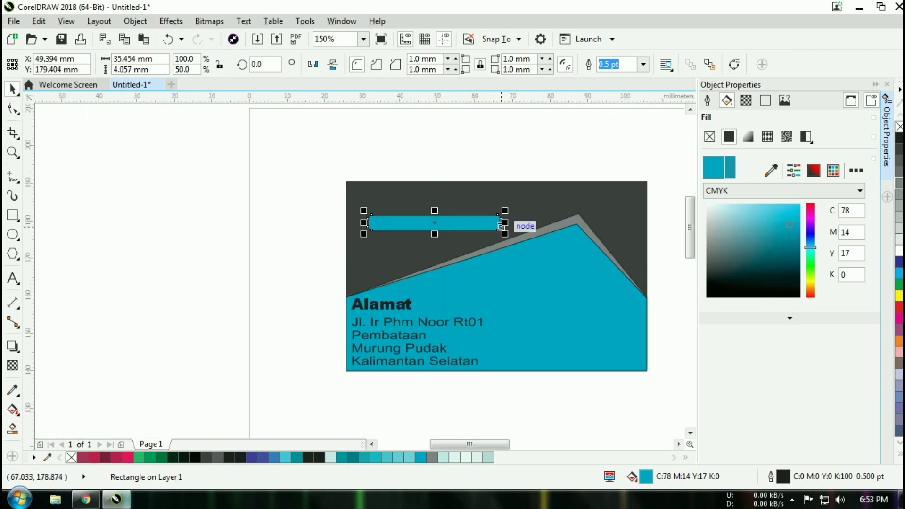
pyautogui.click(501, 227)
pyautogui.moveTo(502, 227); pyautogui.dragTo(512, 230)
pyautogui.click(230, 226)
pyautogui.click(434, 223)
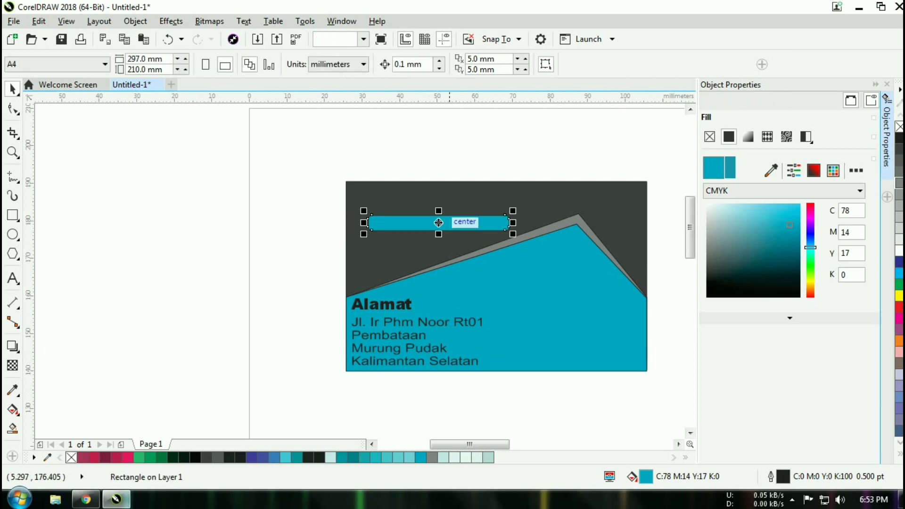
pyautogui.press('Left')
pyautogui.press('Left')
pyautogui.press('Left')
pyautogui.press('Left')
pyautogui.press('Left')
pyautogui.press('Left')
pyautogui.press('Left')
pyautogui.press('Left')
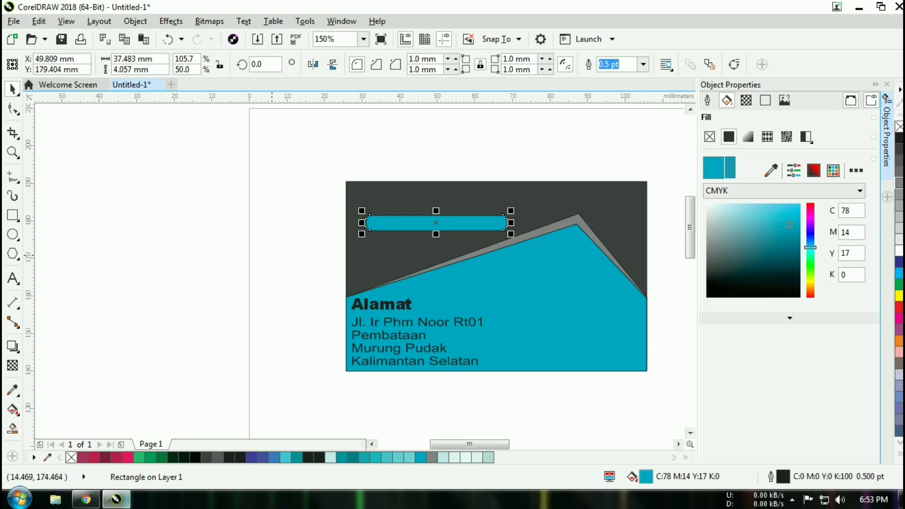
pyautogui.press('Escape')
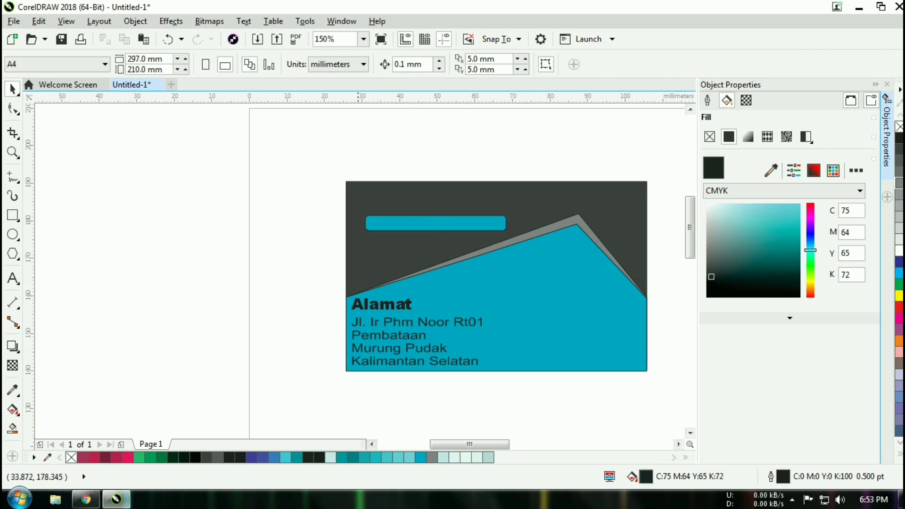
# - Add horizontal and vertical guides and shift the teal bar slightly left to meet them
pyautogui.moveTo(358, 100); pyautogui.dragTo(367, 183)
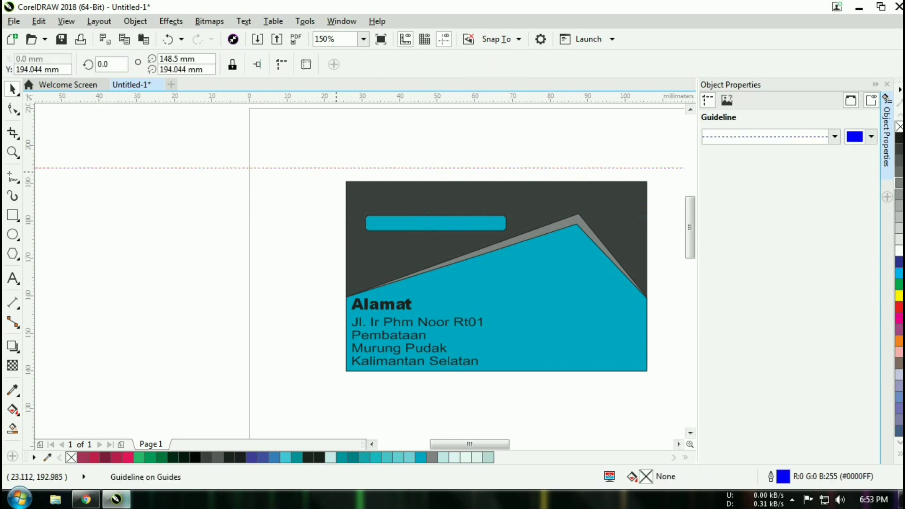
pyautogui.moveTo(29, 245); pyautogui.dragTo(351, 249)
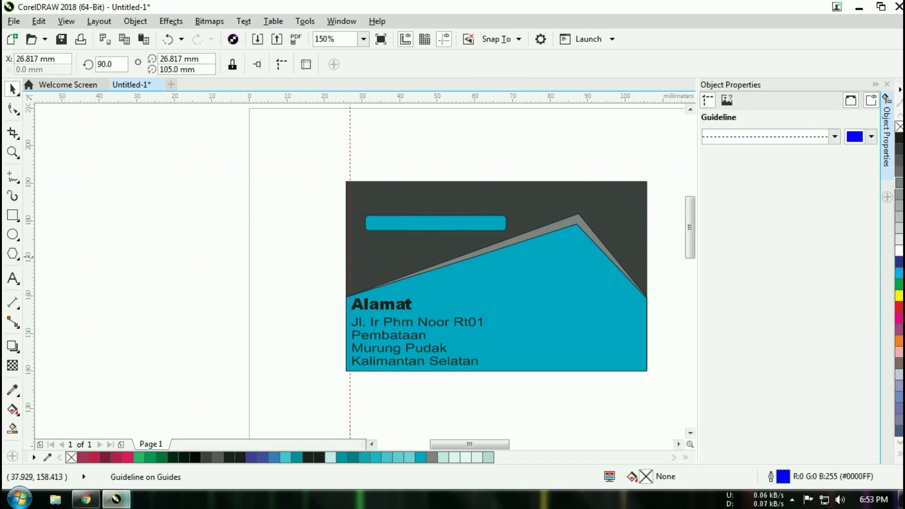
pyautogui.moveTo(415, 224); pyautogui.dragTo(423, 229)
pyautogui.click(350, 140)
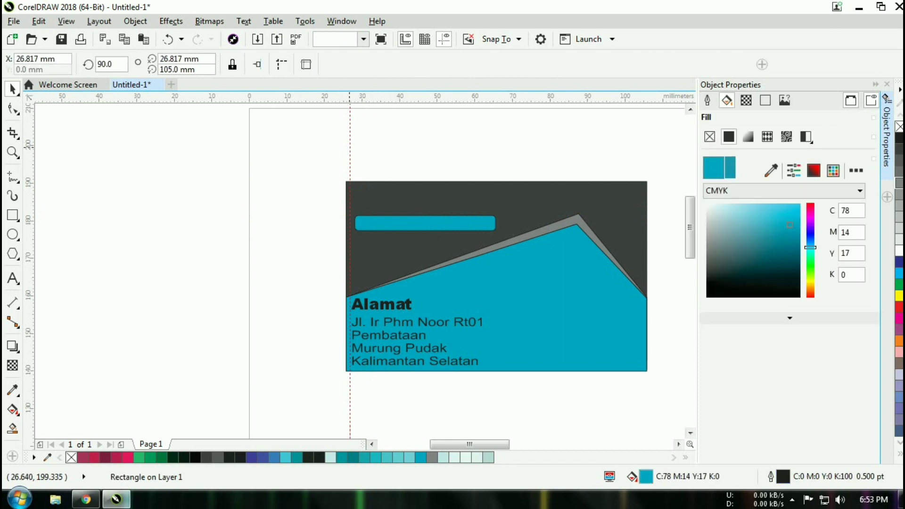
pyautogui.moveTo(350, 147); pyautogui.dragTo(356, 149)
# - Nudge the Alamat heading one step and the address block two steps to the right
pyautogui.click(388, 299)
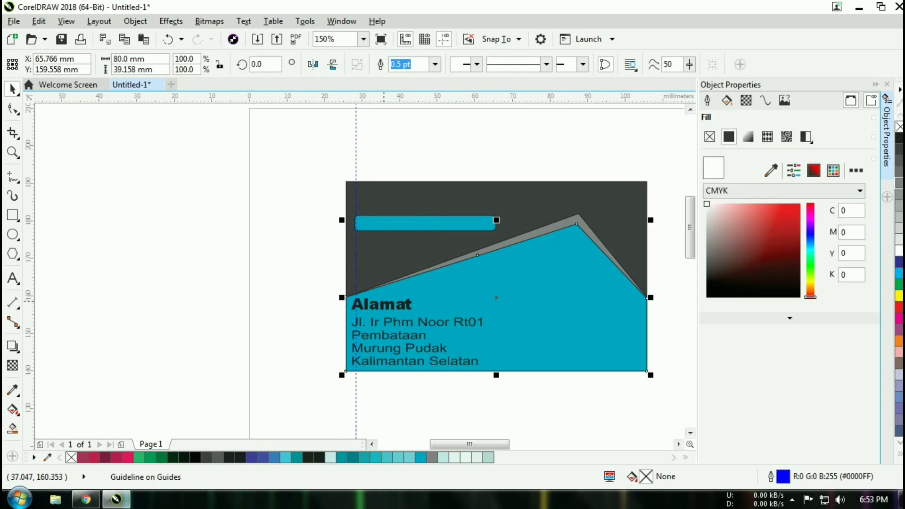
pyautogui.click(384, 303)
pyautogui.press('Right')
pyautogui.press('Right')
pyautogui.press('Right')
pyautogui.press('Right')
pyautogui.press('Right')
pyautogui.press('Right')
pyautogui.press('Right')
pyautogui.press('Right')
pyautogui.press('Right')
pyautogui.press('Right')
pyautogui.press('Right')
pyautogui.press('Right')
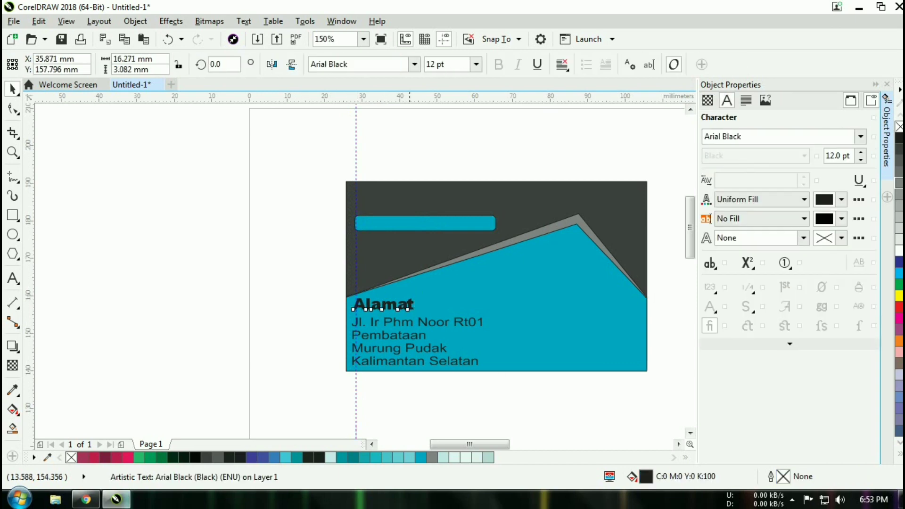
pyautogui.scroll(1, 337, 334)
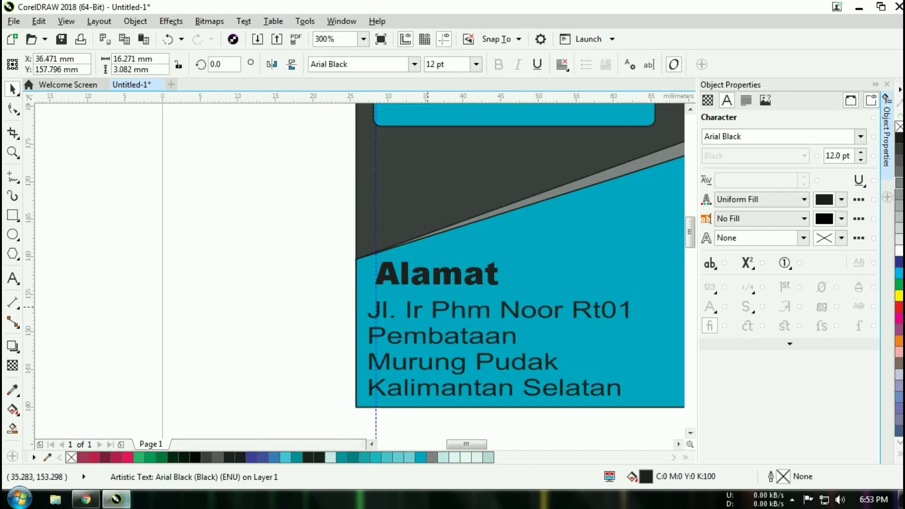
pyautogui.click(428, 306)
pyautogui.click(441, 343)
pyautogui.press('Right')
pyautogui.press('Right')
pyautogui.press('Right')
pyautogui.press('Right')
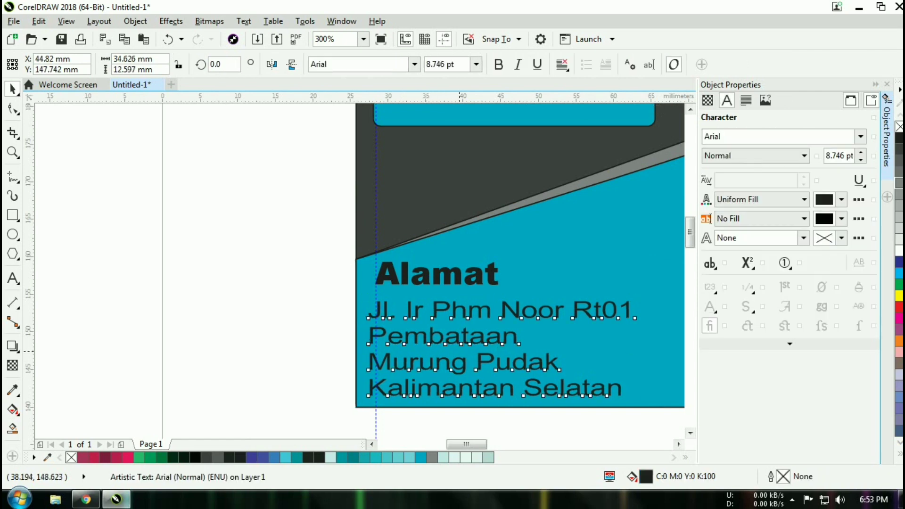
pyautogui.press('Right')
pyautogui.press('Right')
pyautogui.press('Right')
pyautogui.press('Right')
pyautogui.press('Right')
pyautogui.press('Right')
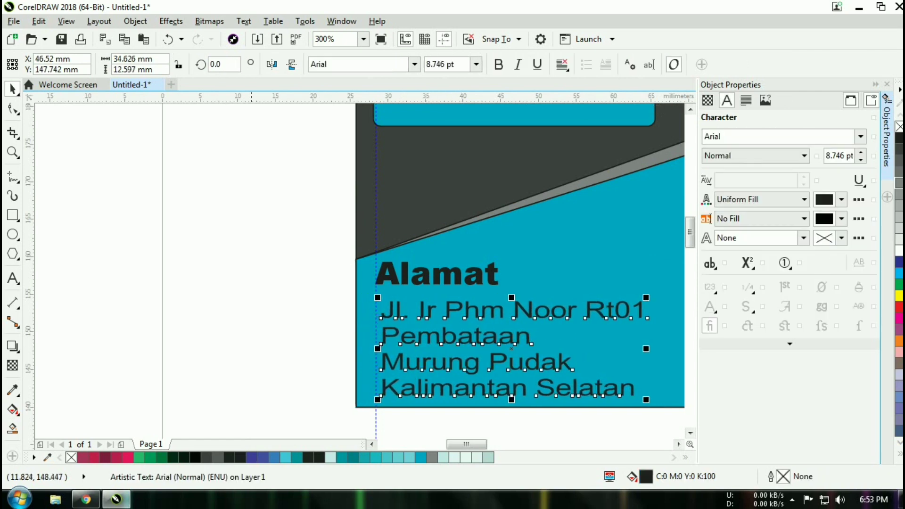
pyautogui.click(251, 340)
# - Select the Alamat heading and enter its text for editing
pyautogui.click(477, 292)
pyautogui.click(477, 279)
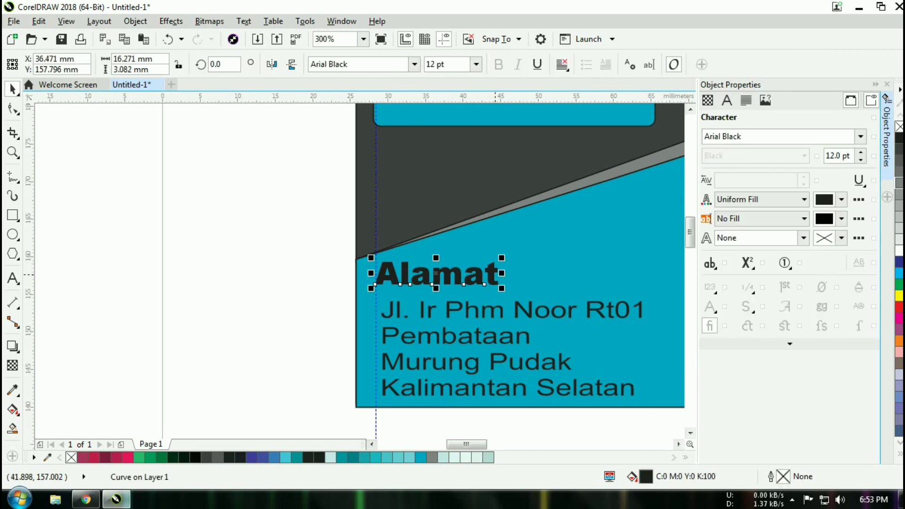
pyautogui.doubleClick(467, 274)
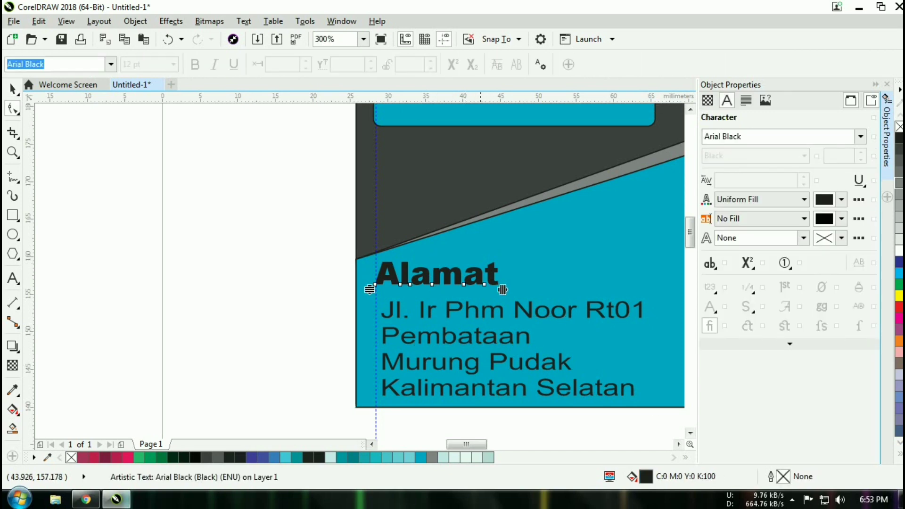
# - Add a spaced colon after the heading word so it reads 'Alamat :'
pyautogui.click(13, 278)
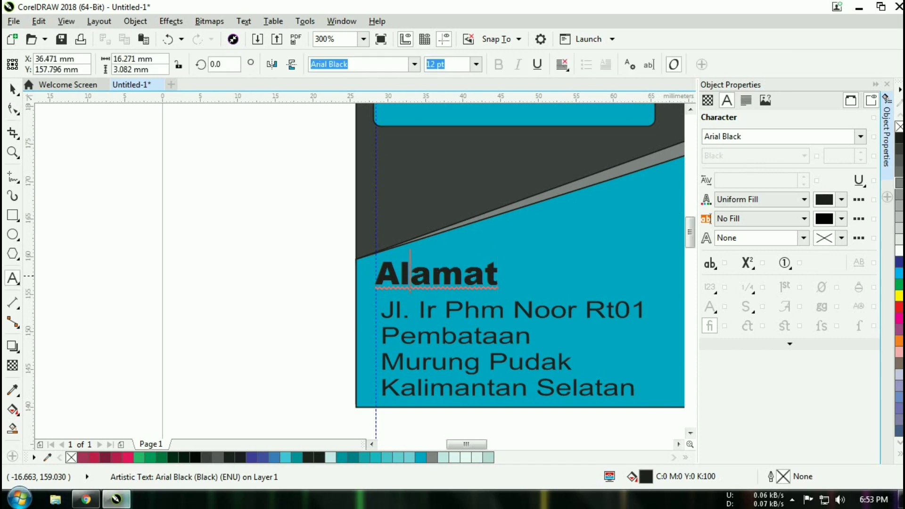
pyautogui.click(437, 273)
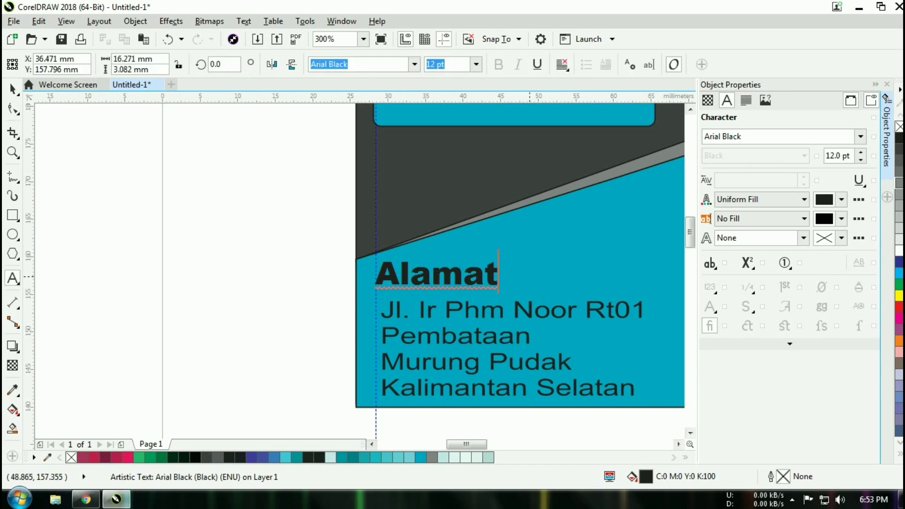
pyautogui.write(':')
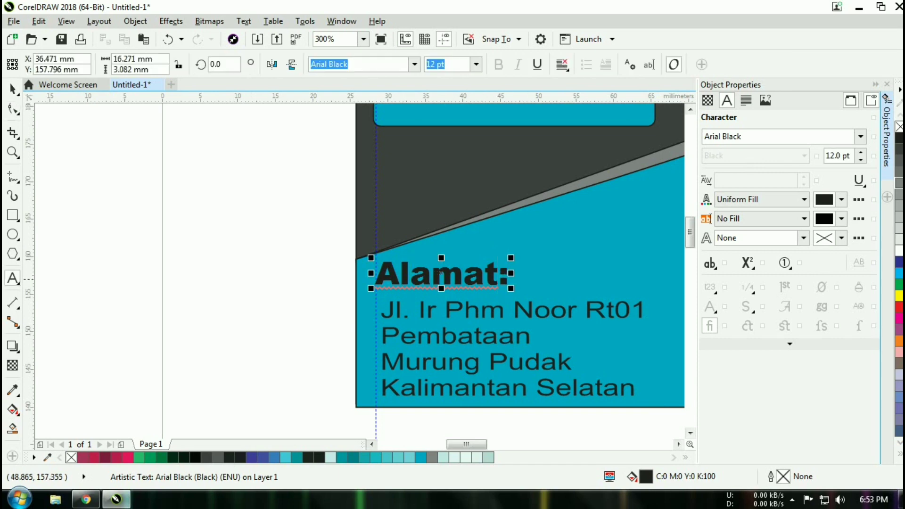
pyautogui.press('Left')
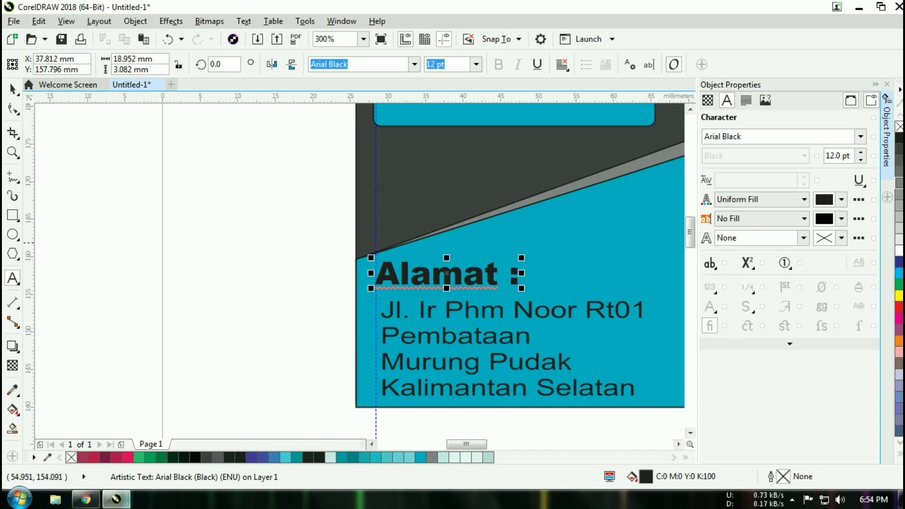
pyautogui.click(13, 89)
pyautogui.click(336, 293)
pyautogui.scroll(-1, 336, 294)
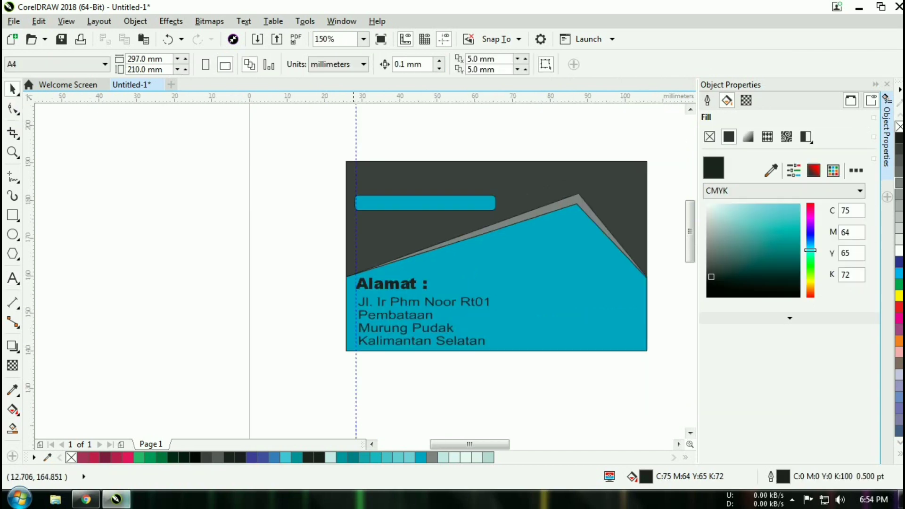
# - Delete the vertical guideline and select the cyan name bar
pyautogui.click(356, 129)
pyautogui.press('Delete')
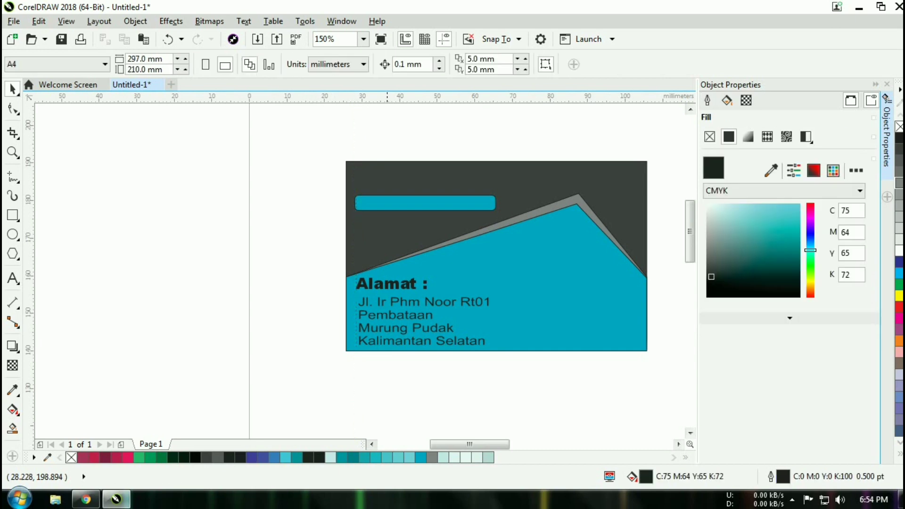
pyautogui.click(382, 199)
# - Add the text 'nama anda' and scale it to about 16 pt inside the cyan bar
pyautogui.click(12, 278)
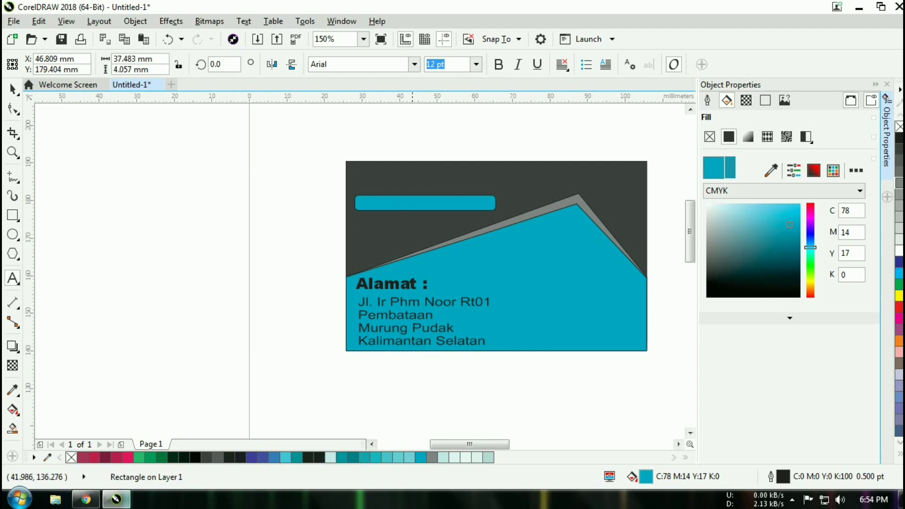
pyautogui.click(415, 208)
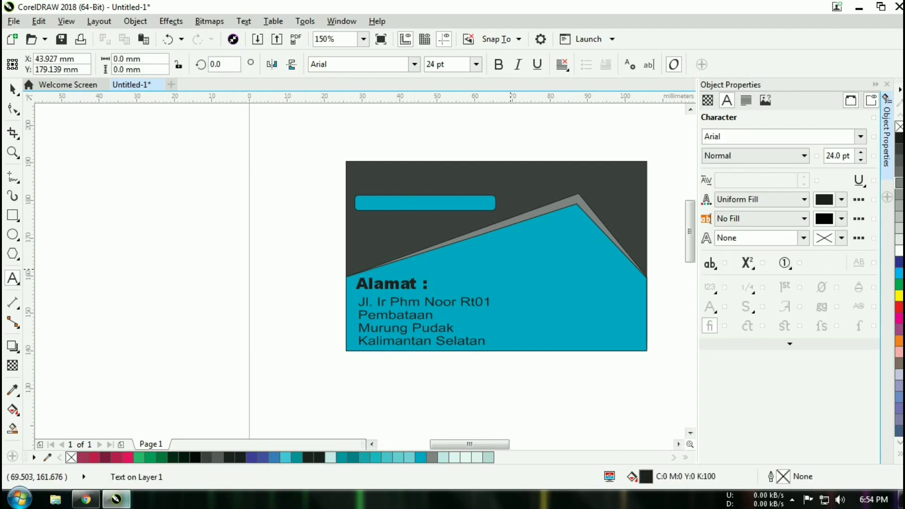
pyautogui.write('nama a')
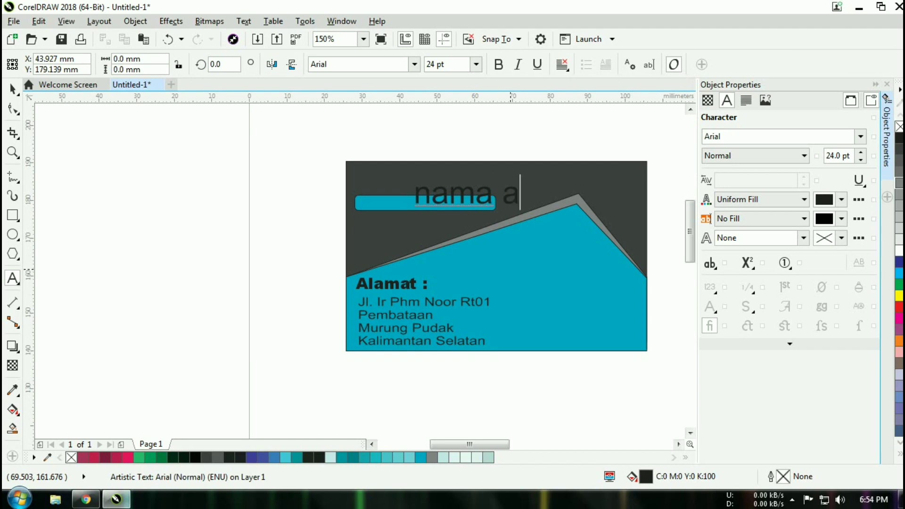
pyautogui.write('nda')
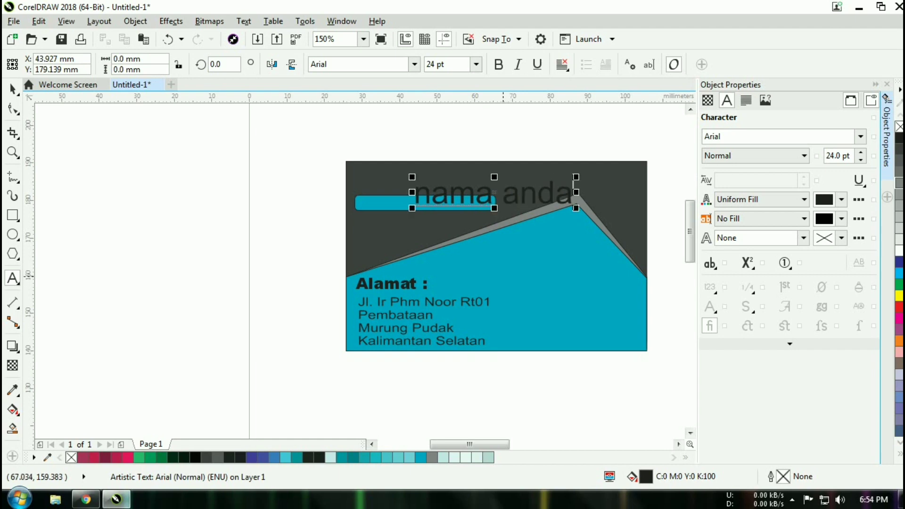
pyautogui.moveTo(495, 192); pyautogui.dragTo(425, 202)
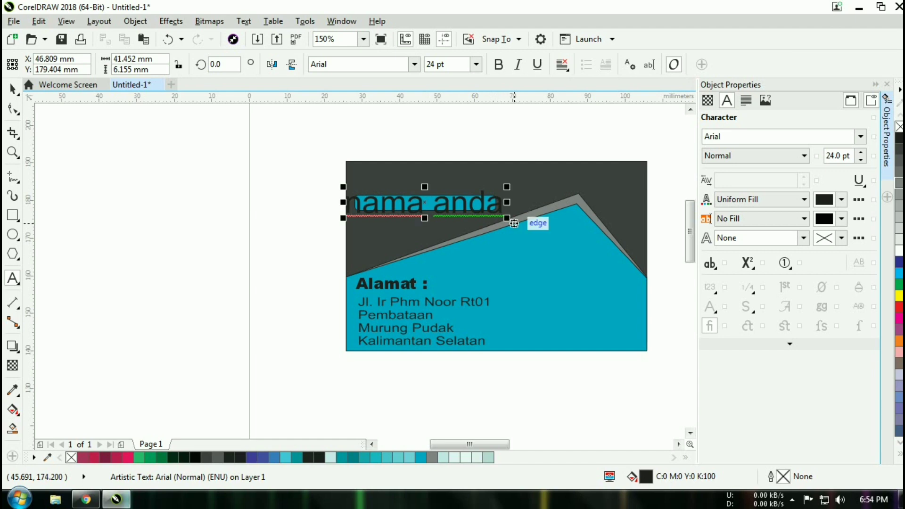
pyautogui.moveTo(514, 224); pyautogui.dragTo(456, 211)
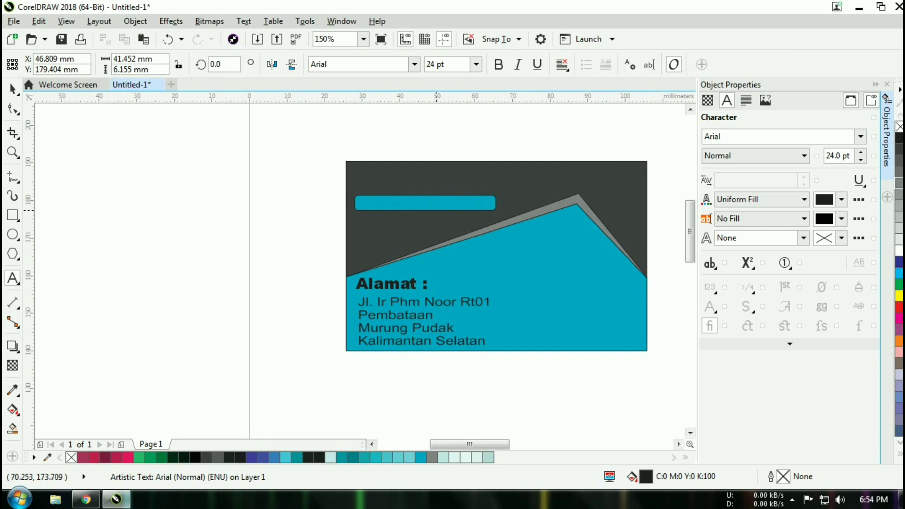
pyautogui.moveTo(399, 198); pyautogui.dragTo(412, 202)
# - Browse the font list and apply Courier New to the name text
pyautogui.scroll(1, 435, 217)
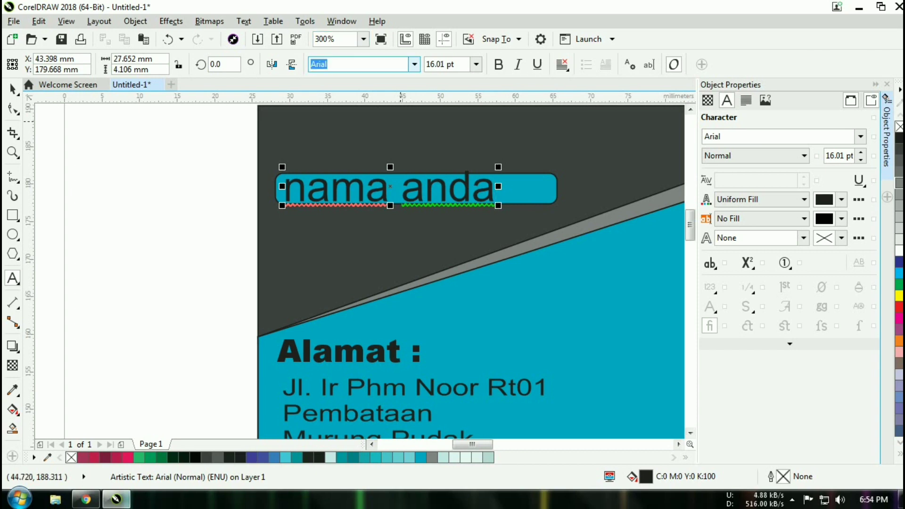
pyautogui.click(415, 65)
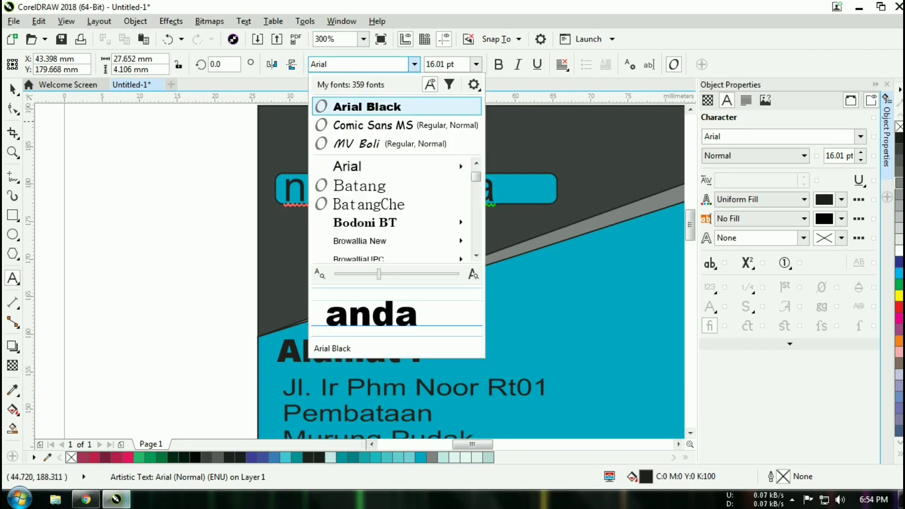
pyautogui.press('Down')
pyautogui.press('Down')
pyautogui.press('Down')
pyautogui.press('Down')
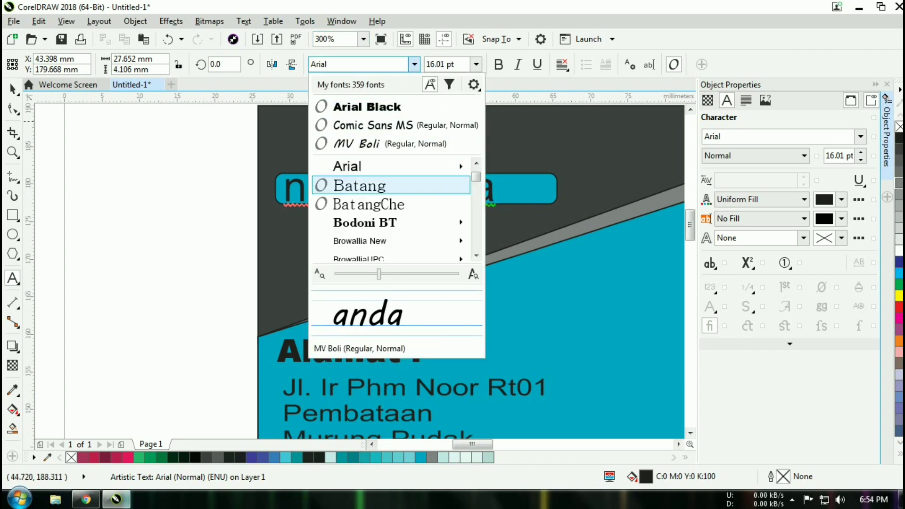
pyautogui.press('Up')
pyautogui.press('Right')
pyautogui.press('Down')
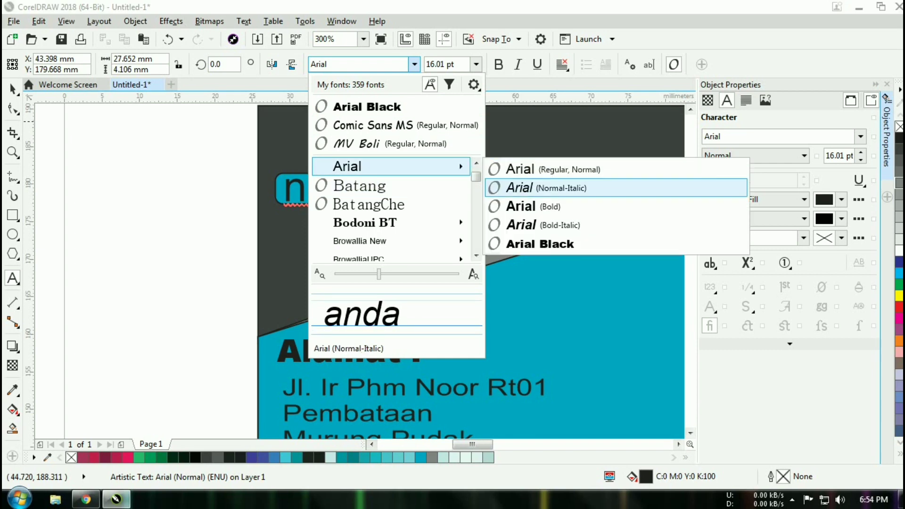
pyautogui.scroll(-4, 355, 206)
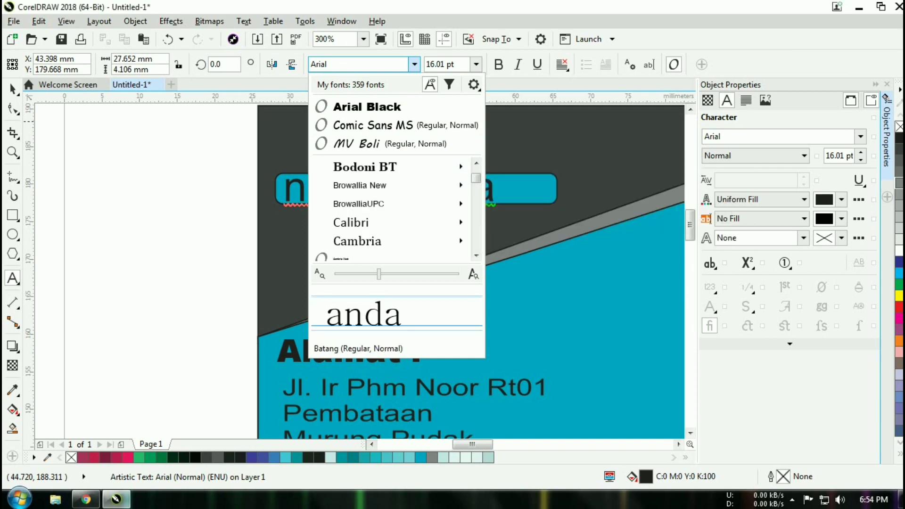
pyautogui.moveTo(354, 206)
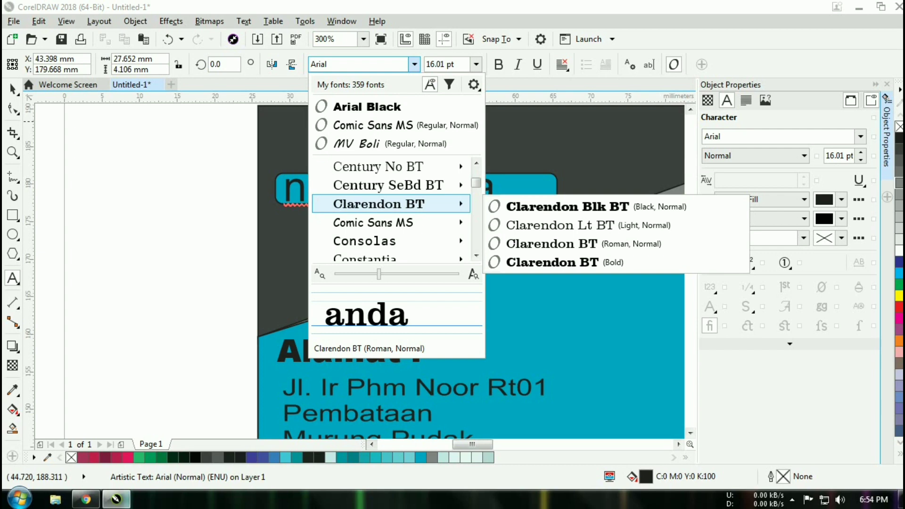
pyautogui.scroll(-1, 355, 217)
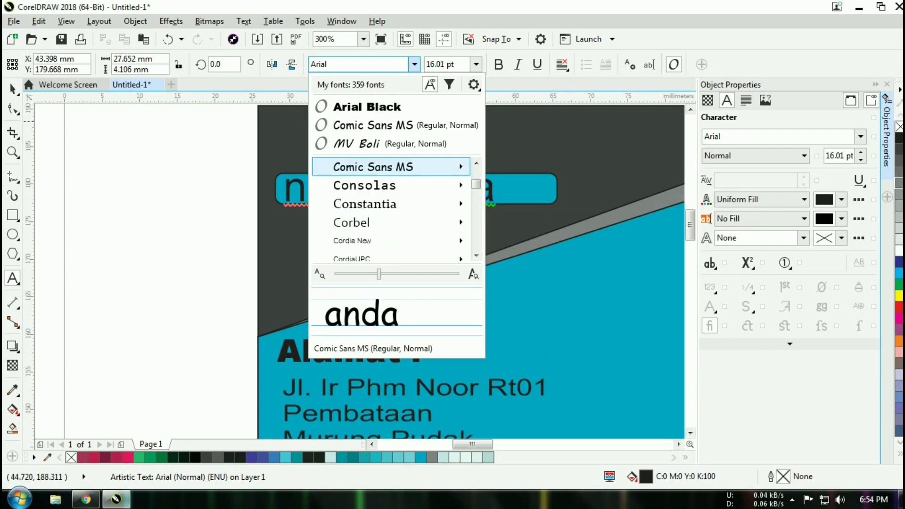
pyautogui.scroll(-2, 355, 208)
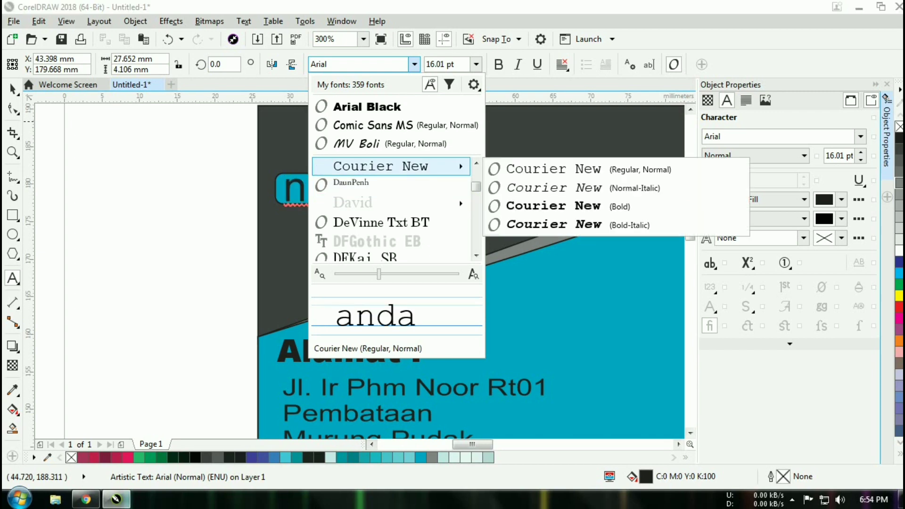
pyautogui.click(392, 166)
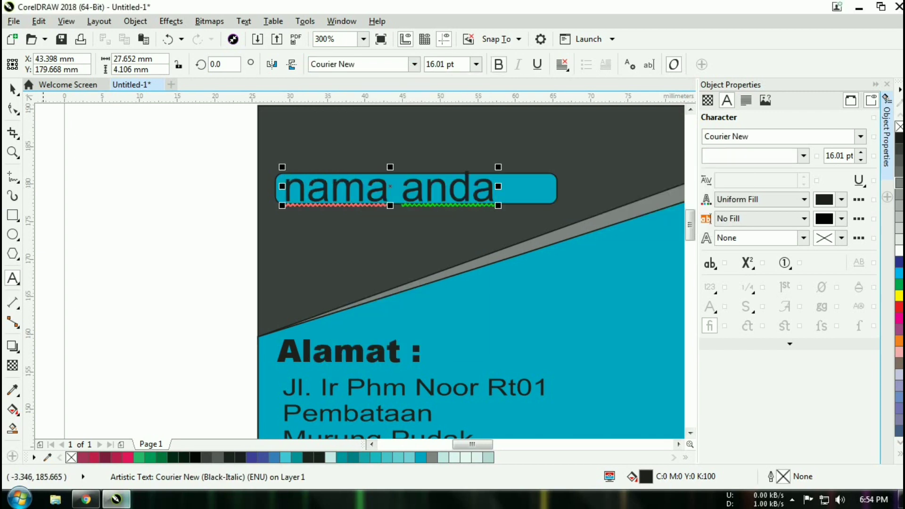
# - Select all of the name text and bring up the Change Case options
pyautogui.click(283, 200)
pyautogui.hotkey('ctrl', 'z')
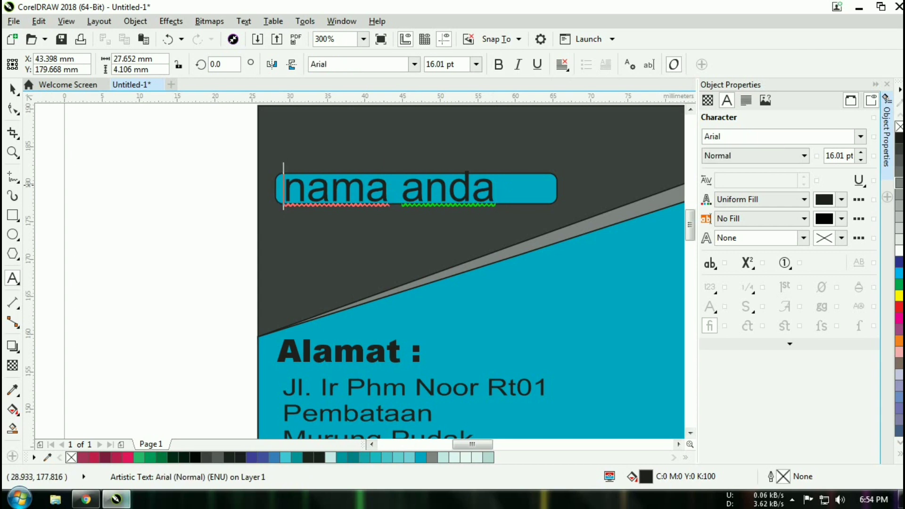
pyautogui.hotkey('ctrl', 'a')
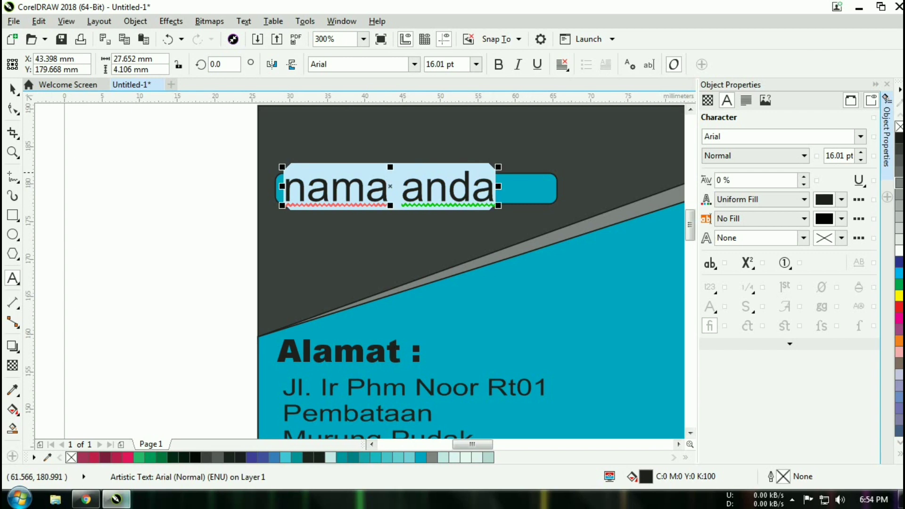
pyautogui.hotkey('shift', 'F3')
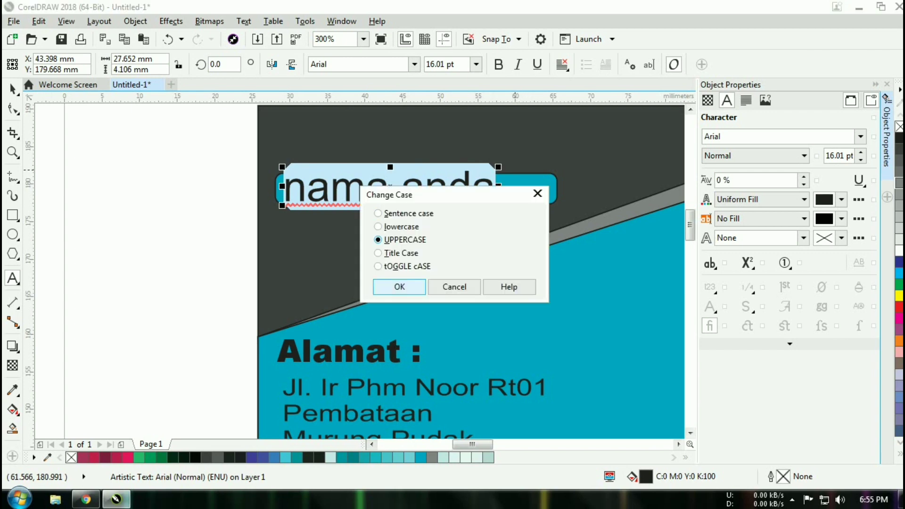
# - Apply UPPERCASE to the name and shrink NAMA ANDA to fit the bar
pyautogui.click(399, 287)
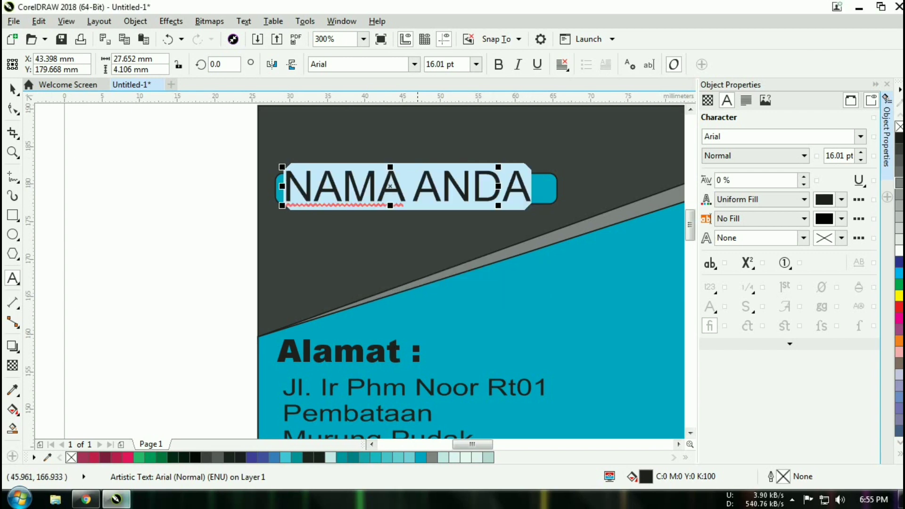
pyautogui.moveTo(392, 166); pyautogui.dragTo(392, 174)
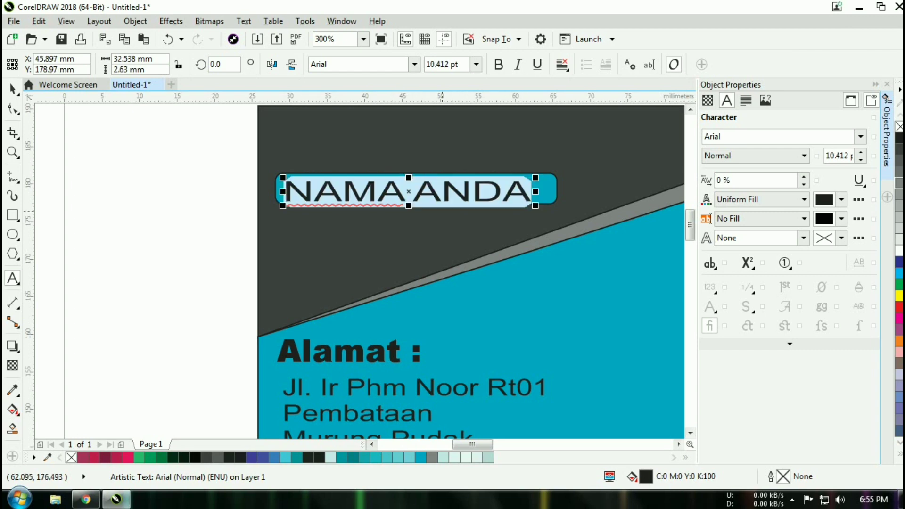
pyautogui.moveTo(410, 204); pyautogui.dragTo(410, 201)
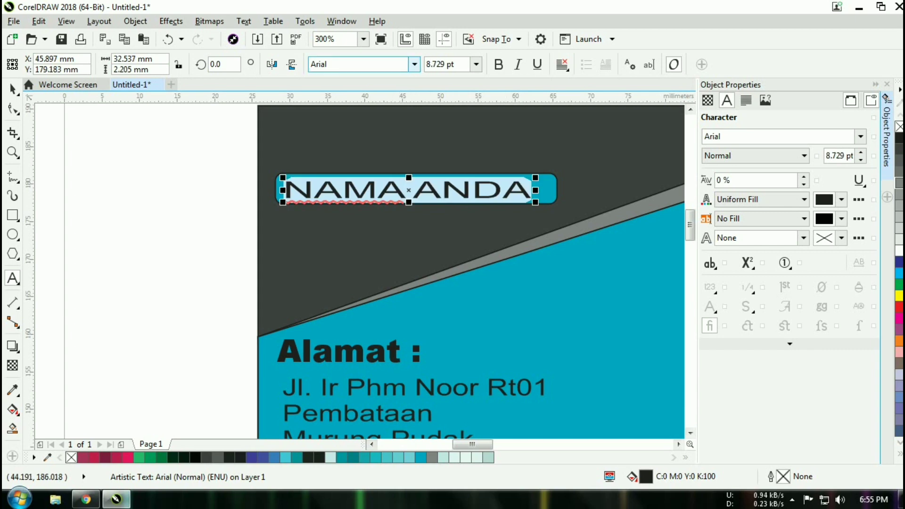
# - Try Comic Sans MS as the font for the name text
pyautogui.click(415, 64)
pyautogui.scroll(-3, 392, 222)
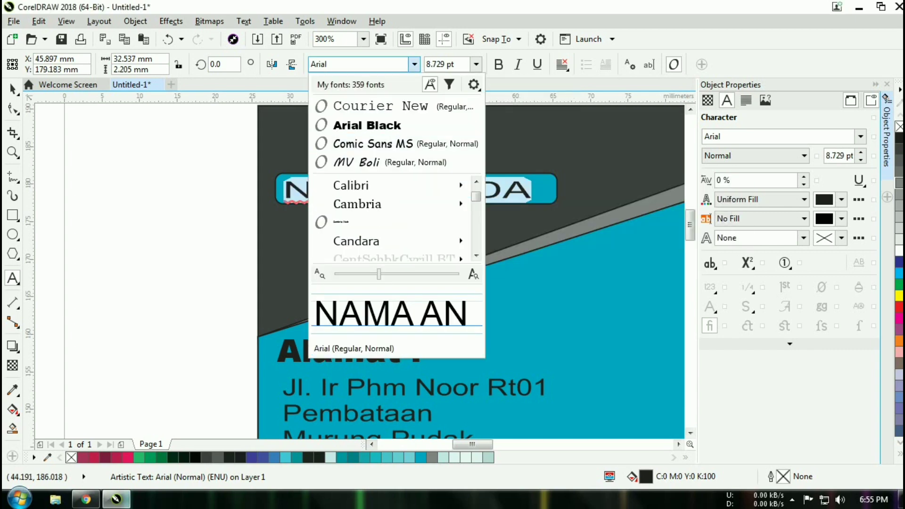
pyautogui.click(372, 143)
pyautogui.click(131, 212)
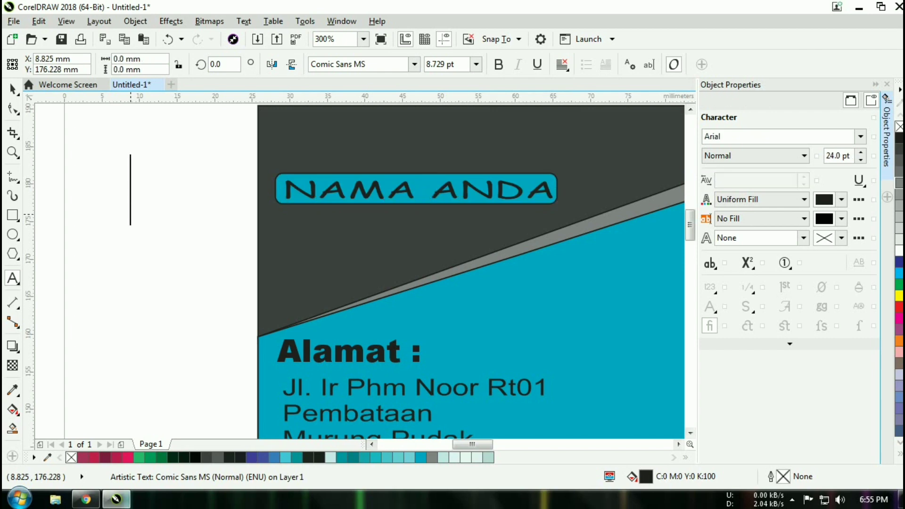
# - Select all of NAMA ANDA and change its font to KodchiangUPC
pyautogui.click(403, 197)
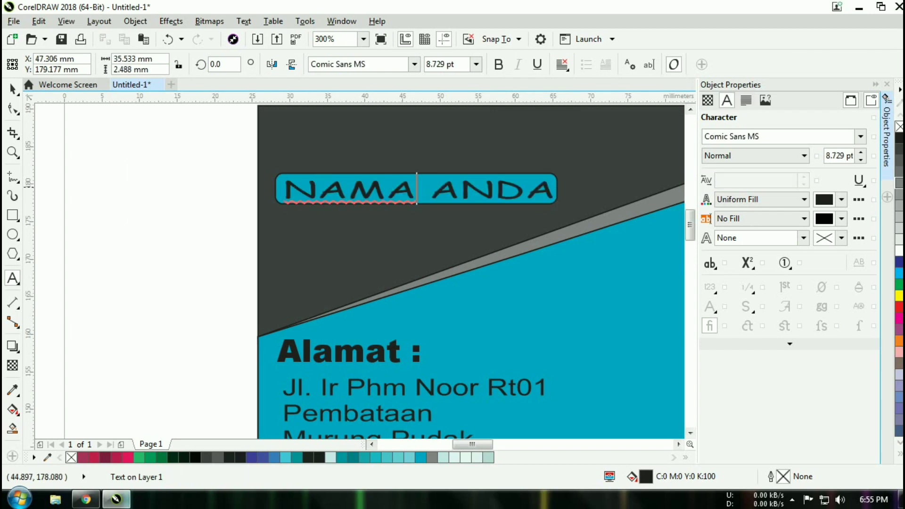
pyautogui.hotkey('ctrl', 'a')
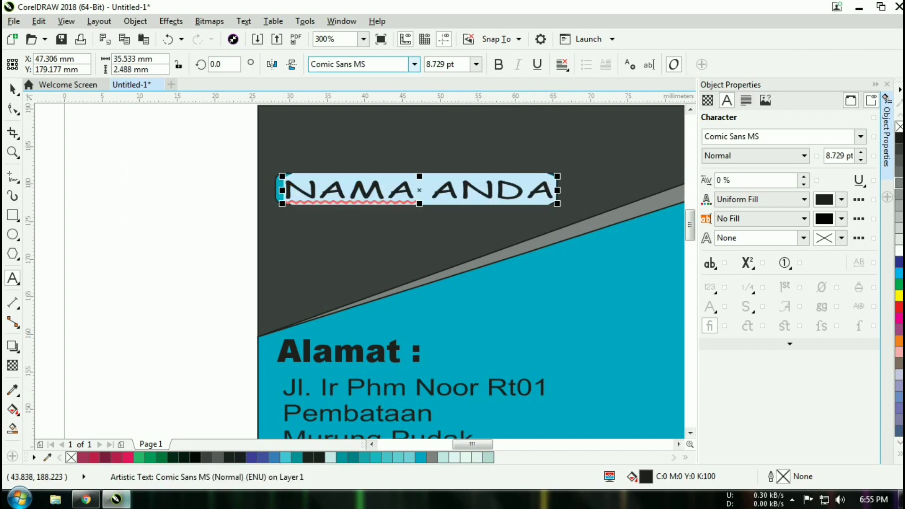
pyautogui.click(414, 64)
pyautogui.scroll(-6, 391, 222)
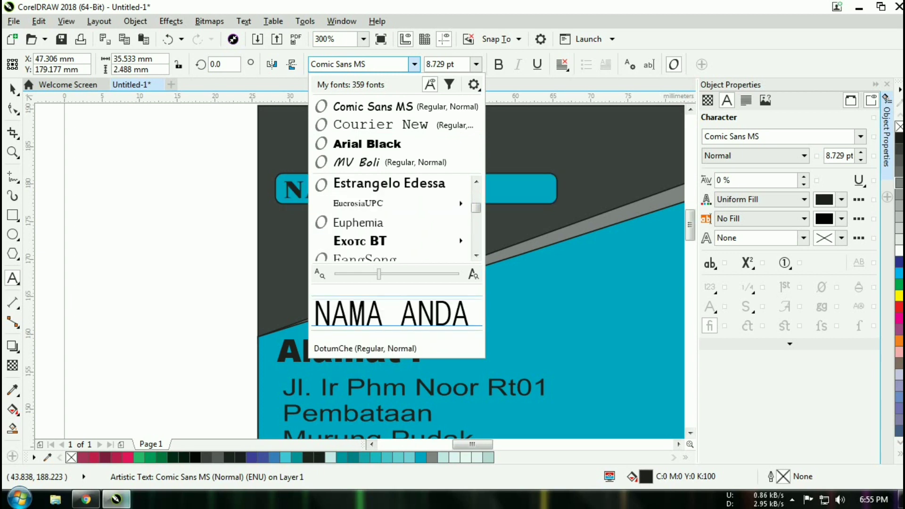
pyautogui.moveTo(391, 241)
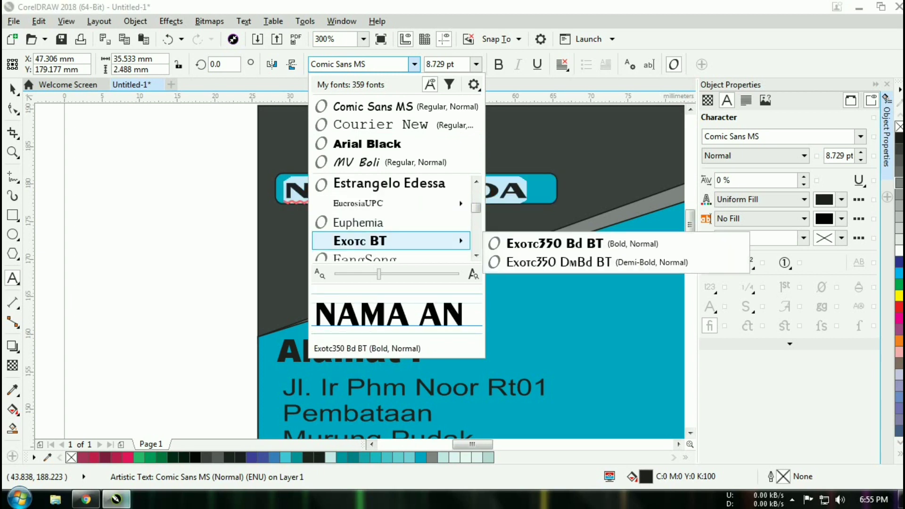
pyautogui.scroll(-4, 392, 227)
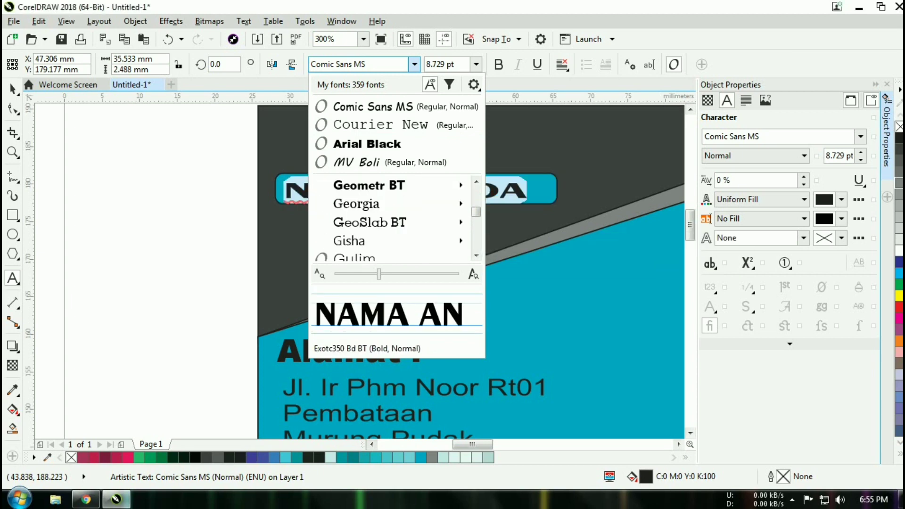
pyautogui.moveTo(392, 223)
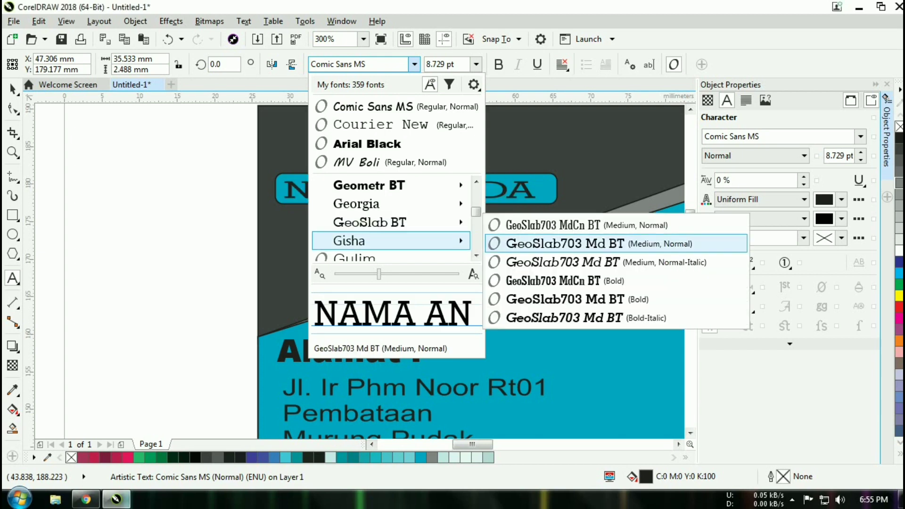
pyautogui.scroll(-2, 392, 241)
pyautogui.scroll(-3, 391, 226)
pyautogui.moveTo(391, 185)
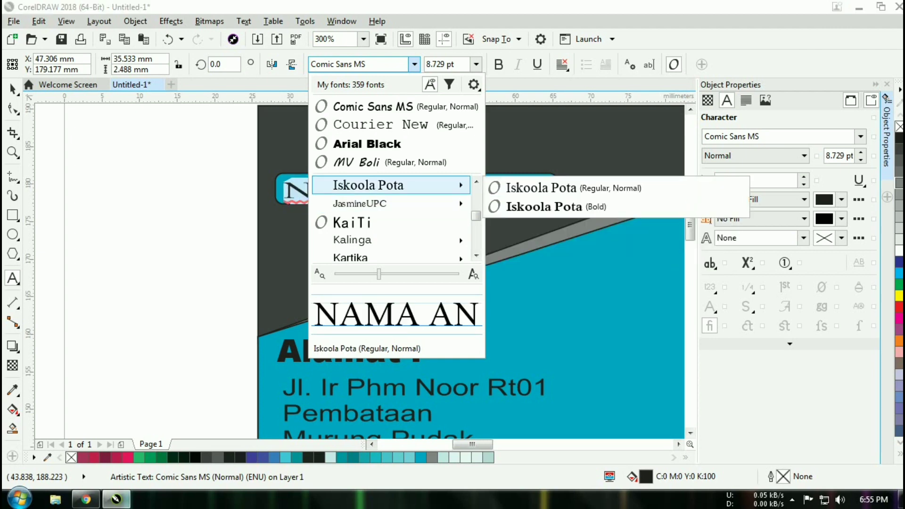
pyautogui.scroll(-2, 392, 203)
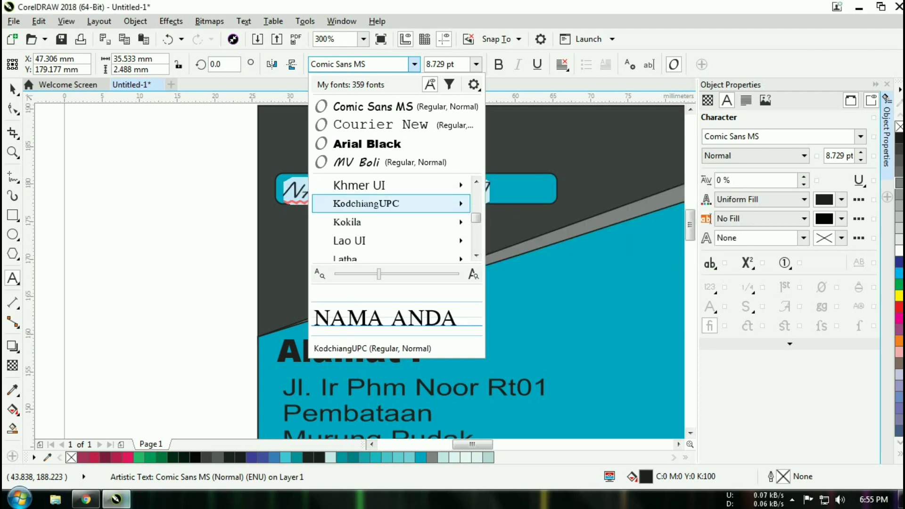
pyautogui.click(391, 203)
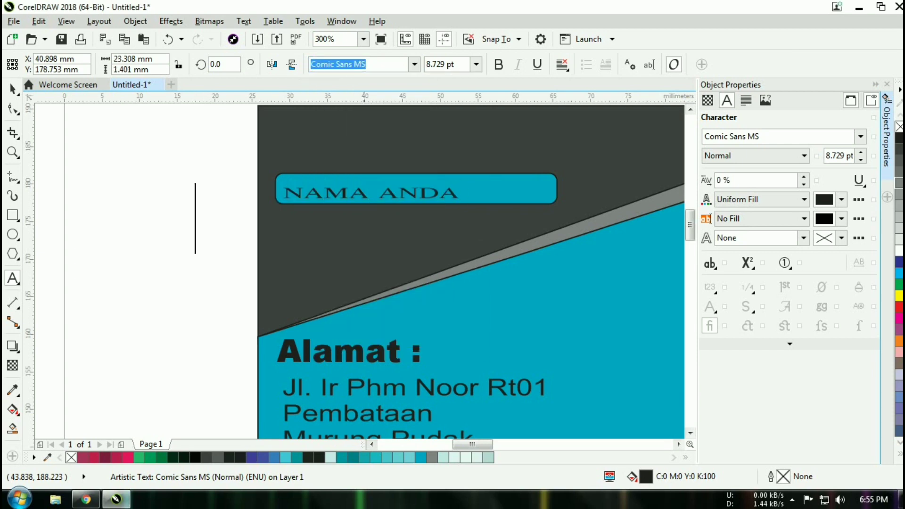
# - Centre the NAMA ANDA text inside the teal name bar
pyautogui.click(381, 199)
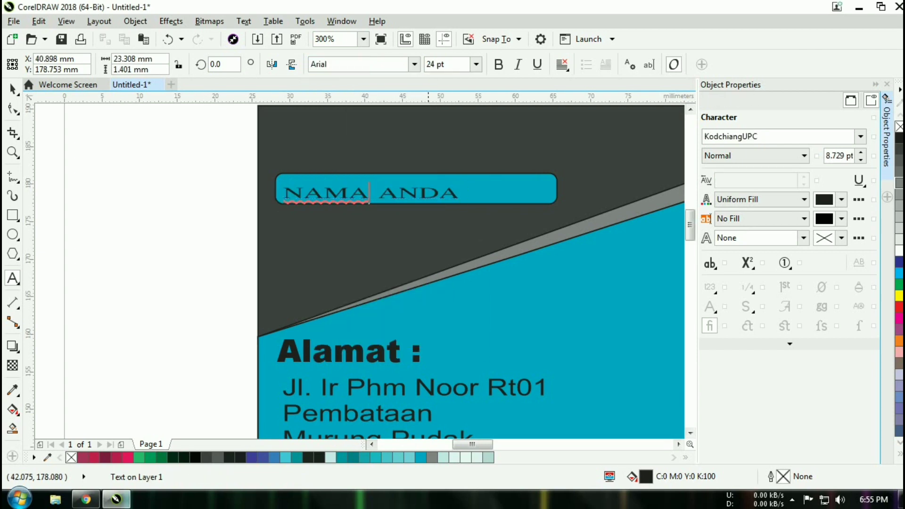
pyautogui.click(12, 89)
pyautogui.click(372, 192)
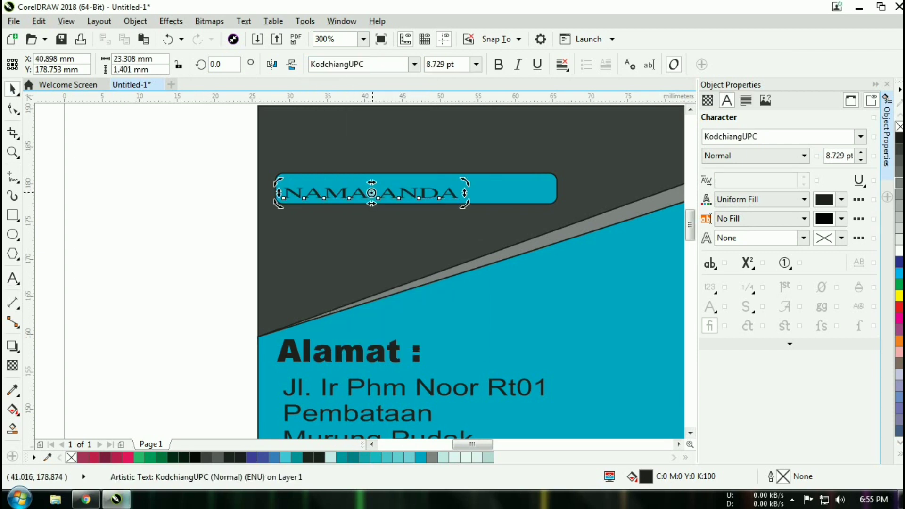
pyautogui.moveTo(372, 192); pyautogui.dragTo(395, 191)
pyautogui.click(372, 191)
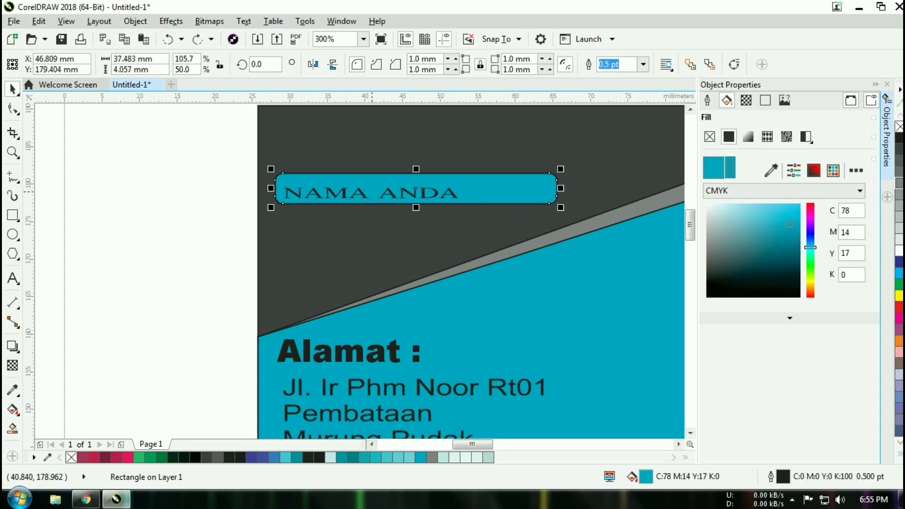
pyautogui.moveTo(416, 190); pyautogui.dragTo(432, 191)
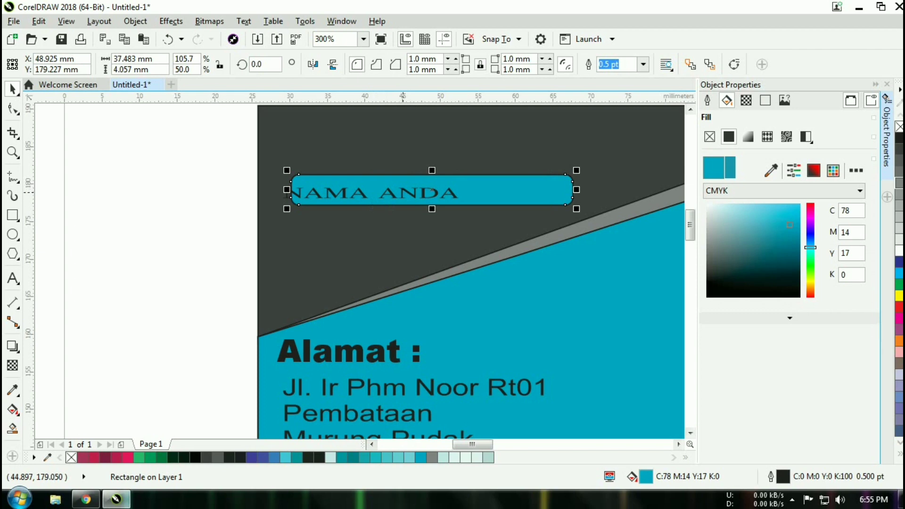
pyautogui.hotkey('ctrl', 'z')
pyautogui.click(396, 193)
pyautogui.click(361, 192)
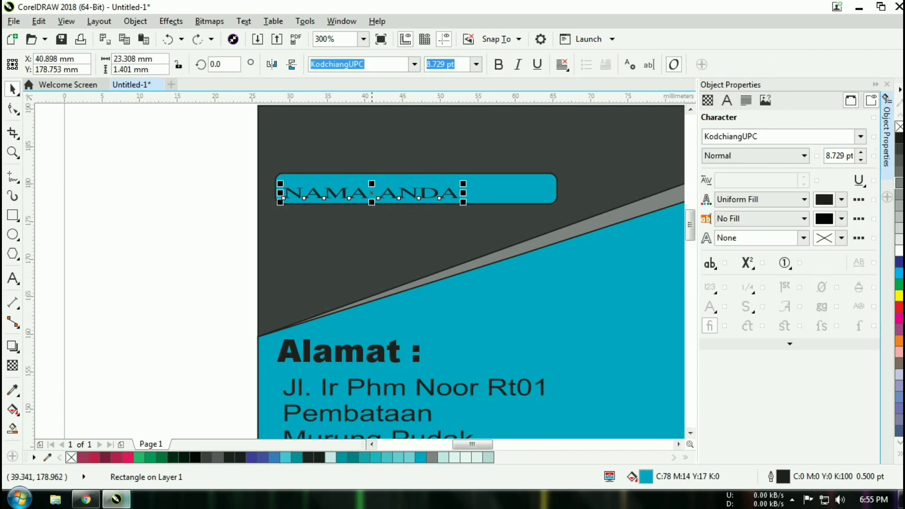
pyautogui.moveTo(371, 193); pyautogui.dragTo(416, 188)
pyautogui.click(146, 234)
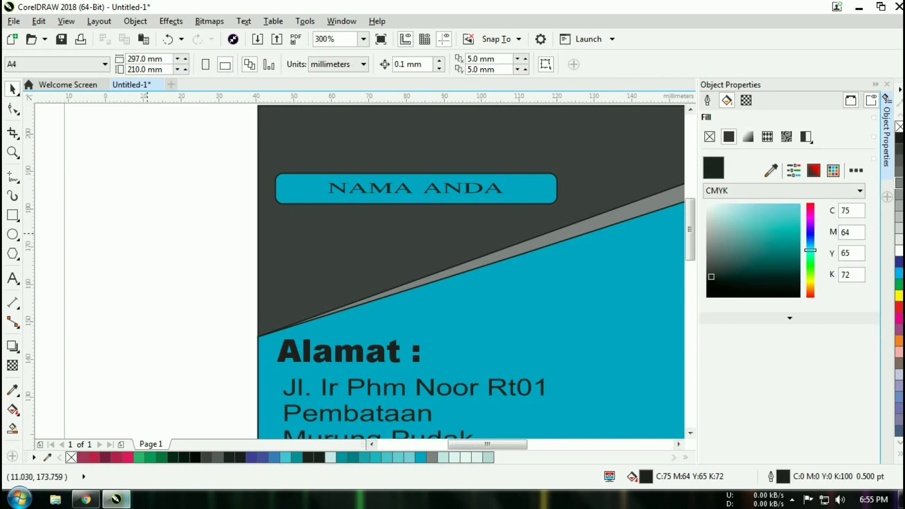
# - Draw a rectangle for the photo box on the card's teal area
pyautogui.scroll(-1, 146, 233)
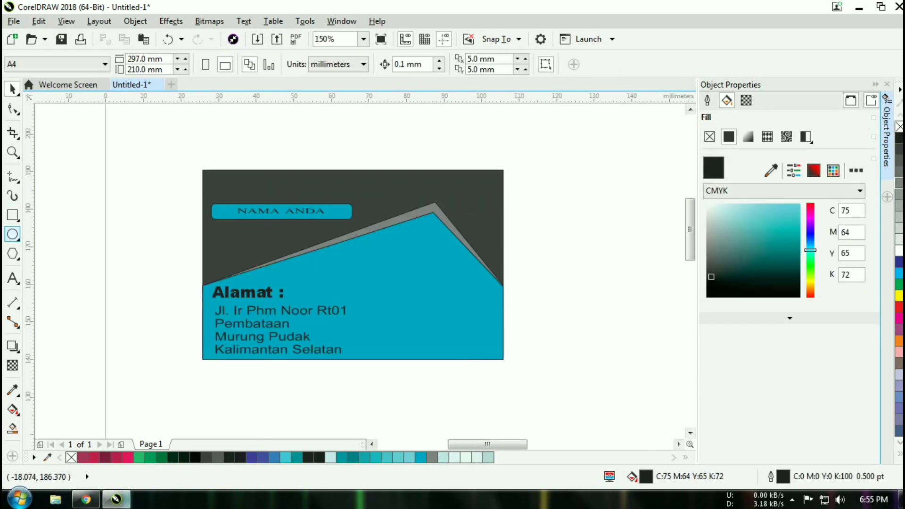
pyautogui.click(12, 215)
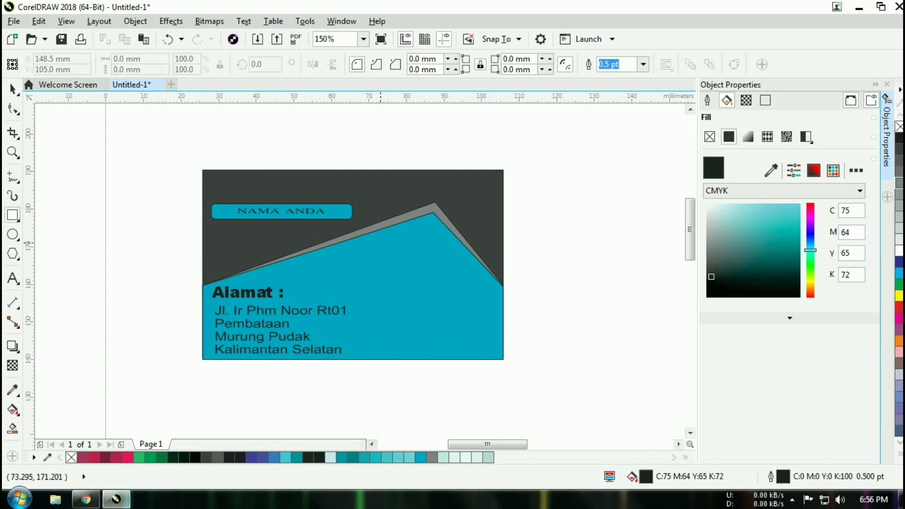
pyautogui.moveTo(377, 243); pyautogui.dragTo(460, 317)
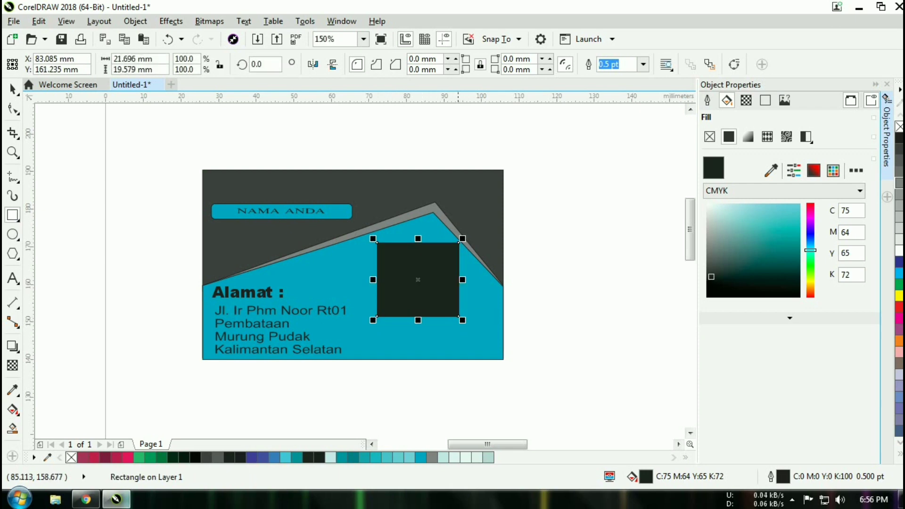
# - Try fills on the box: teal, background grey, 80% black, black, then lighter greys
pyautogui.click(772, 170)
pyautogui.click(288, 301)
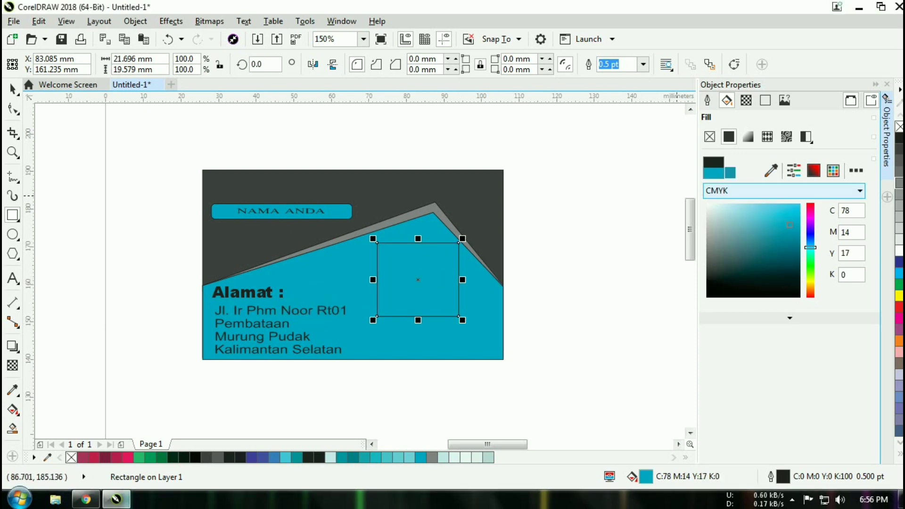
pyautogui.click(772, 170)
pyautogui.click(430, 188)
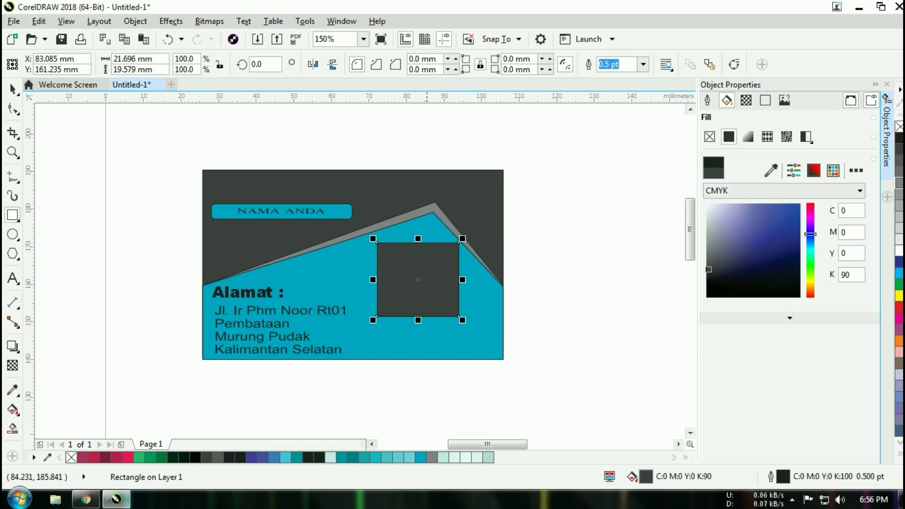
pyautogui.click(899, 162)
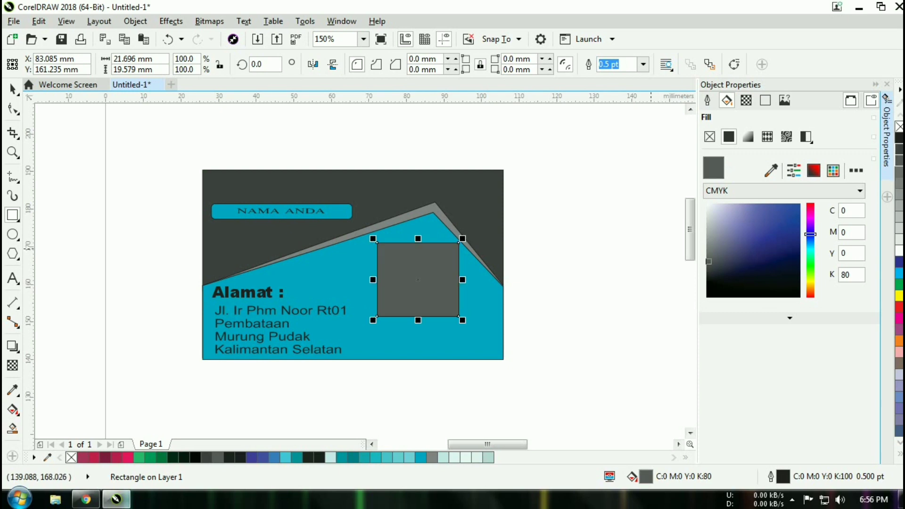
pyautogui.click(899, 138)
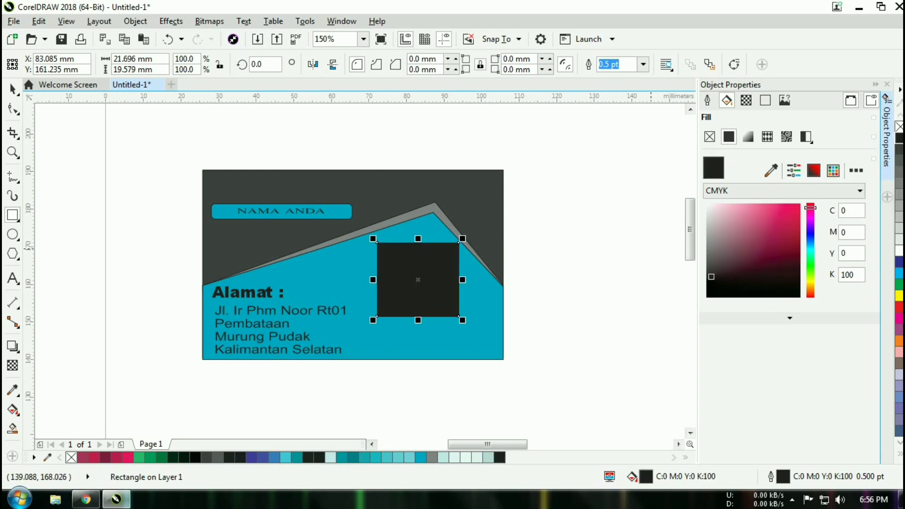
pyautogui.click(900, 171)
pyautogui.click(899, 183)
pyautogui.click(900, 194)
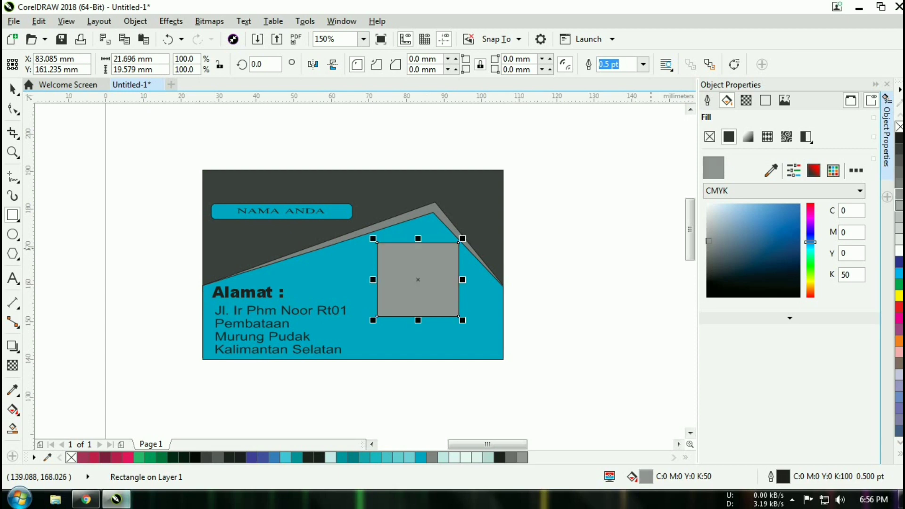
pyautogui.click(899, 205)
pyautogui.click(900, 217)
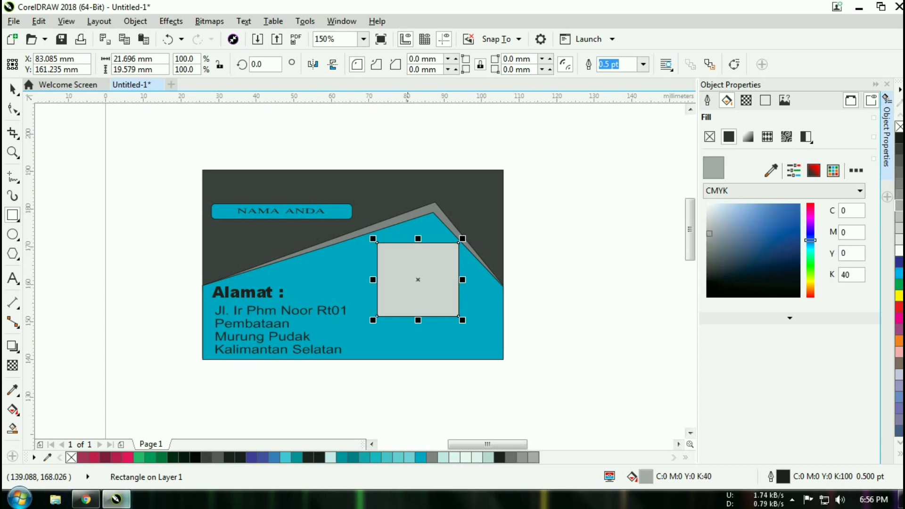
# - Replace it with a square beside the address block, filled light grey (10% black)
pyautogui.press('Delete')
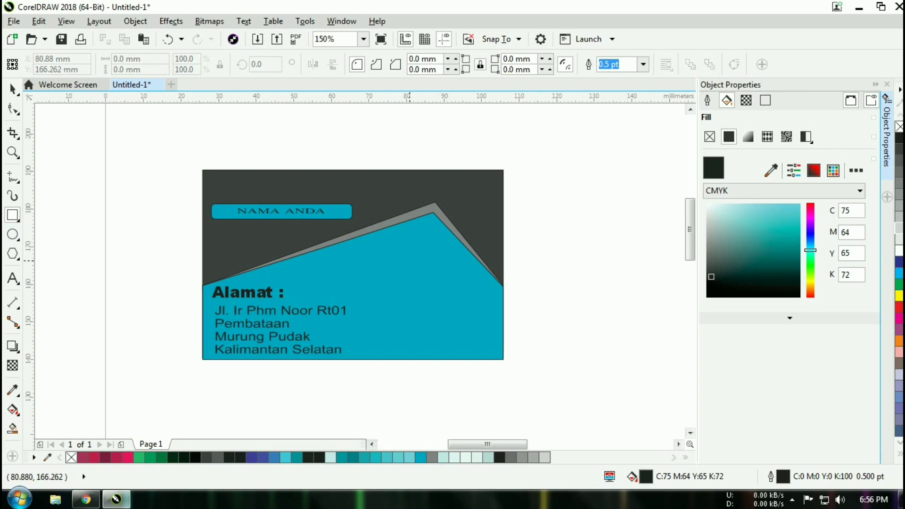
pyautogui.moveTo(409, 259); pyautogui.dragTo(482, 332)
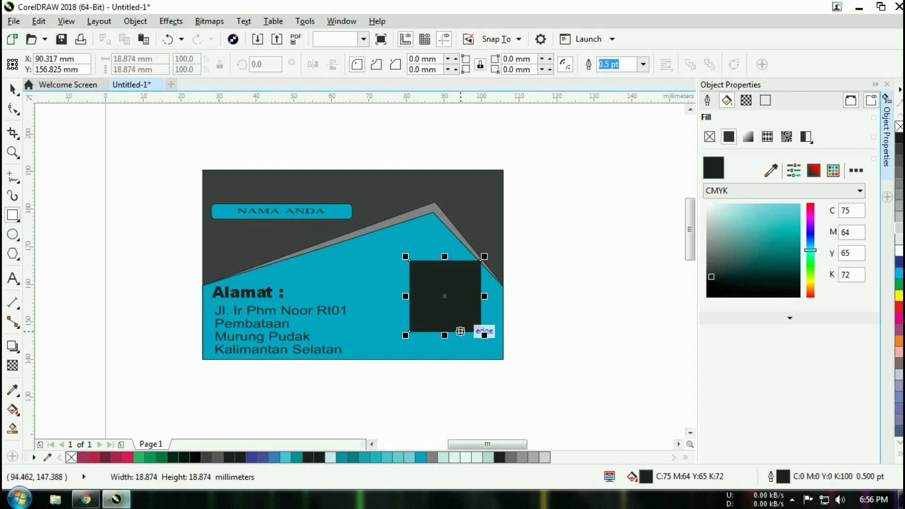
pyautogui.moveTo(446, 295); pyautogui.dragTo(418, 277)
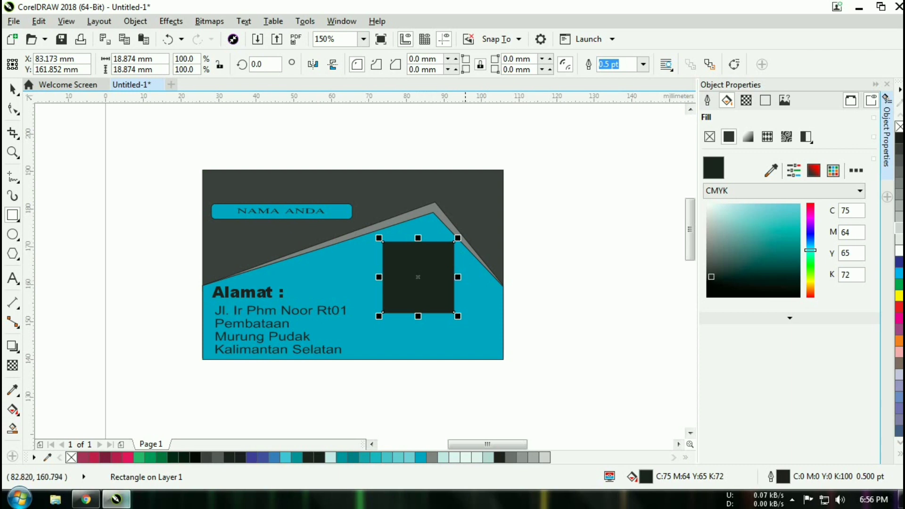
pyautogui.click(568, 306)
pyautogui.click(417, 285)
pyautogui.click(900, 239)
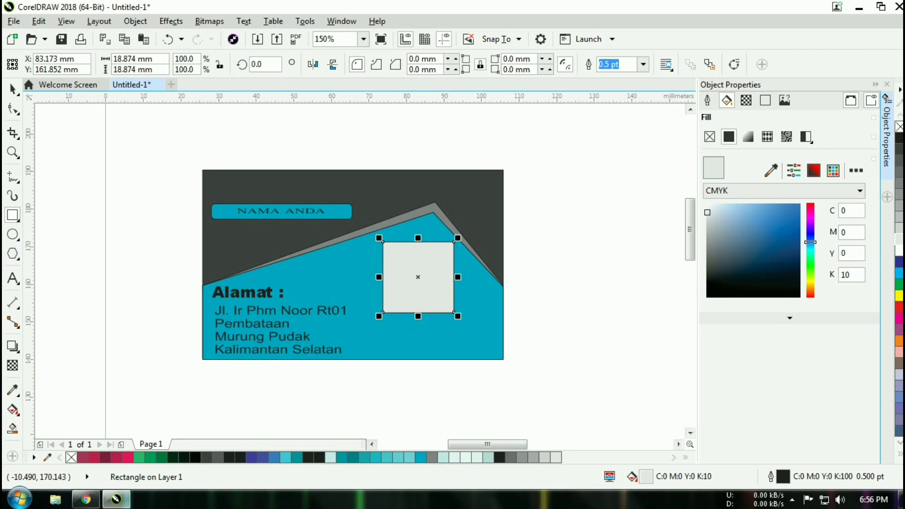
pyautogui.press('F8')
pyautogui.click(395, 264)
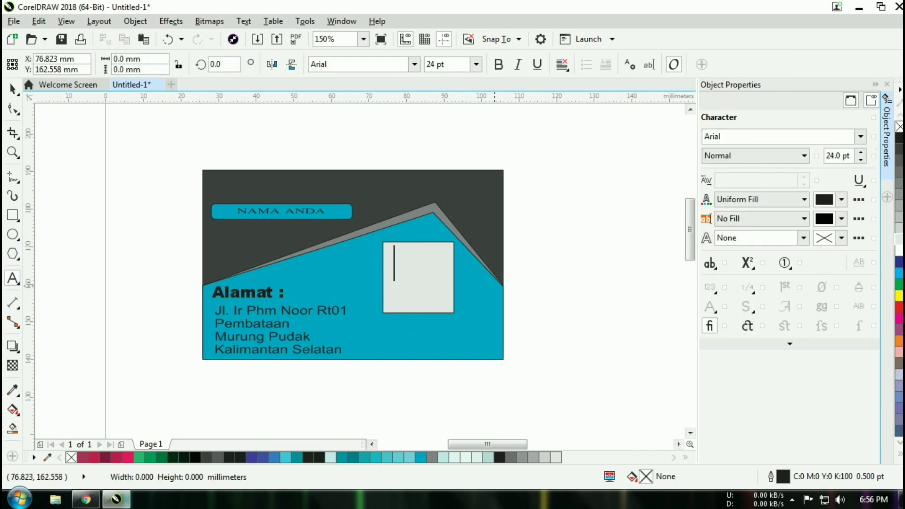
# - Type 'poto' in the box, convert it to uppercase POTO, and narrow it to fit
pyautogui.write('poto')
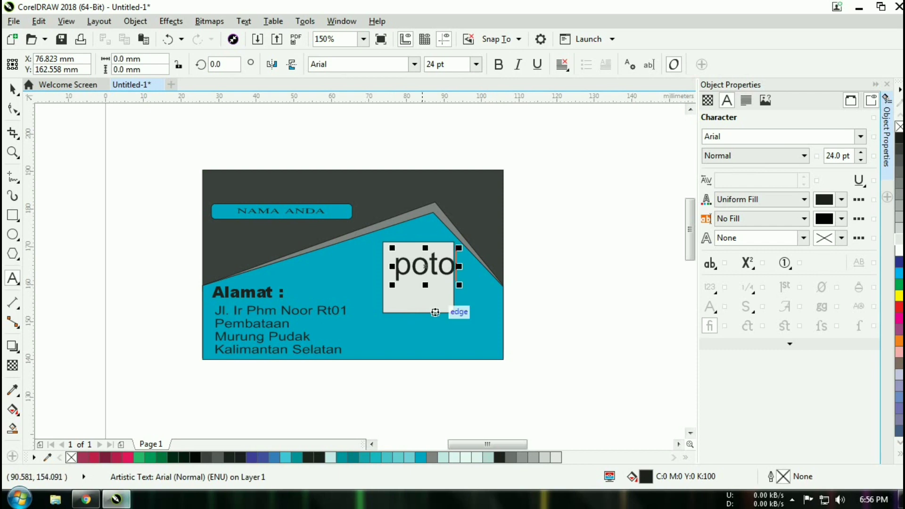
pyautogui.hotkey('ctrl', 'a')
pyautogui.hotkey('ctrl', 'space')
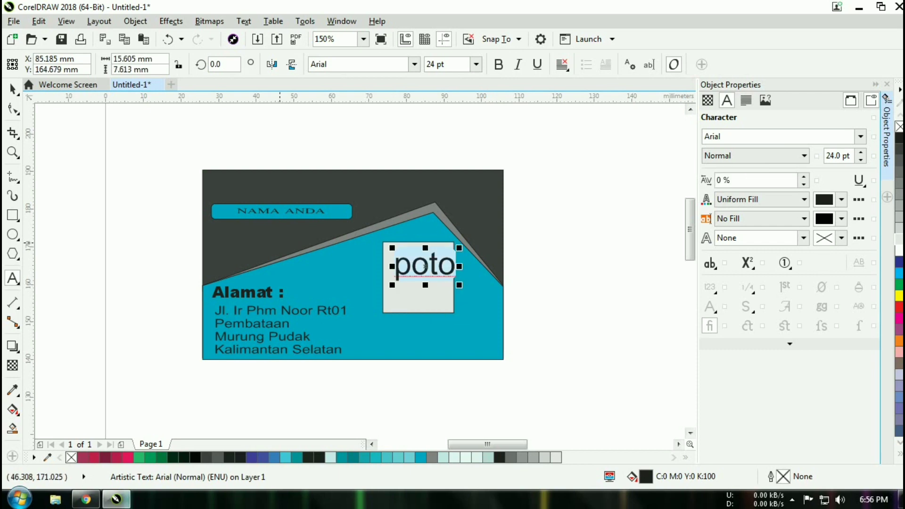
pyautogui.hotkey('shift', 'F3')
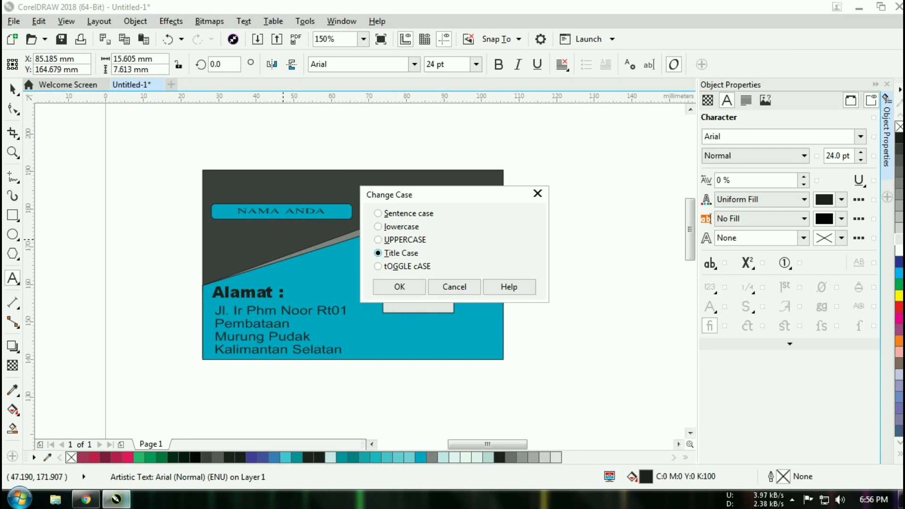
pyautogui.press('Return')
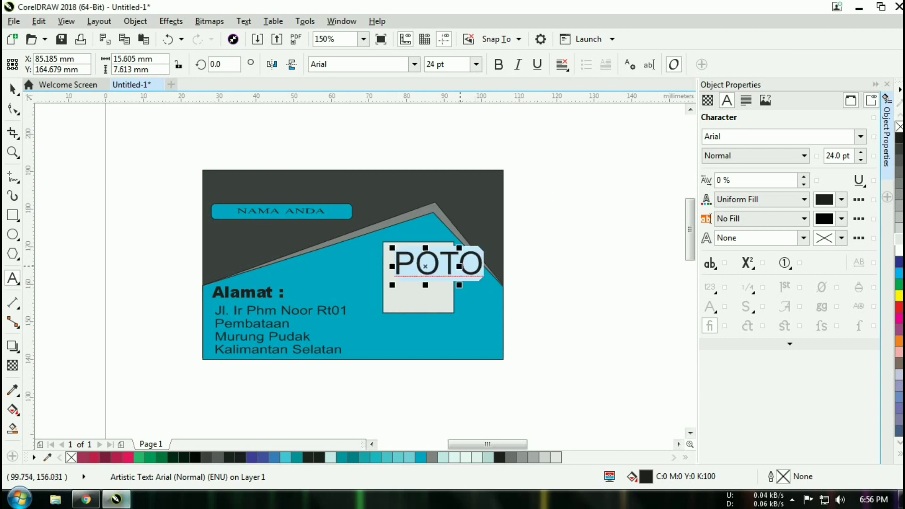
pyautogui.moveTo(460, 285); pyautogui.dragTo(449, 285)
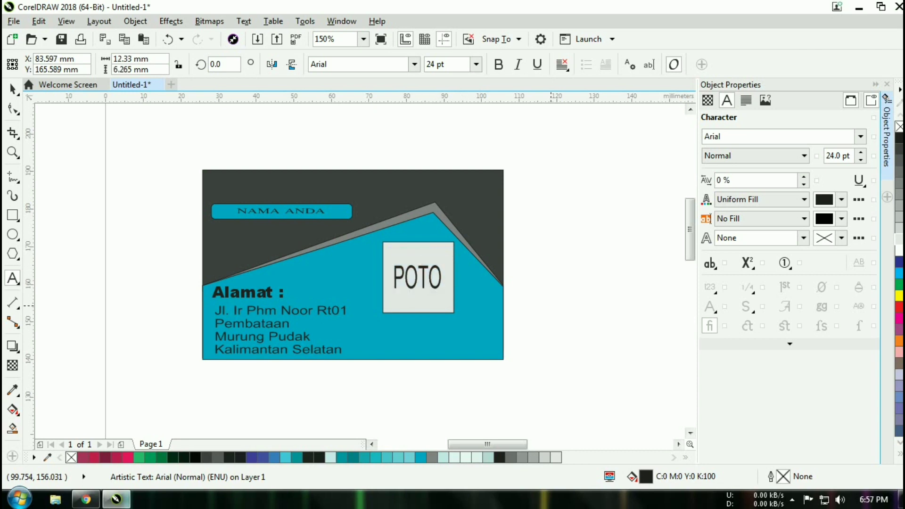
pyautogui.click(550, 294)
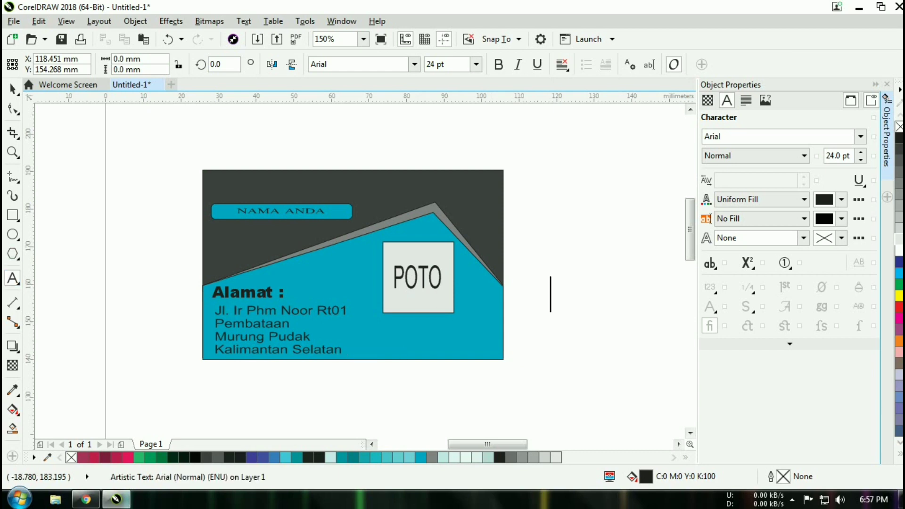
# - Add 'Kontak' in title case, move it onto the card's lower area and scale it down
pyautogui.write('kontak')
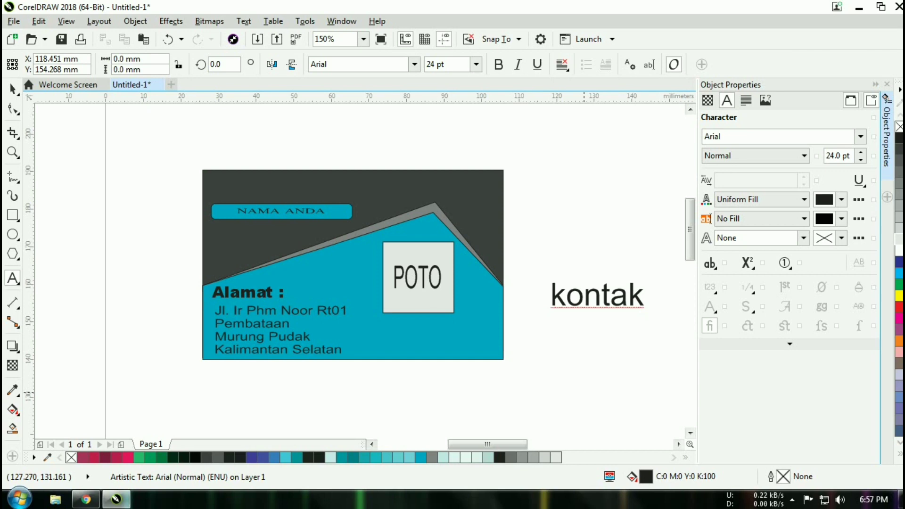
pyautogui.write('A')
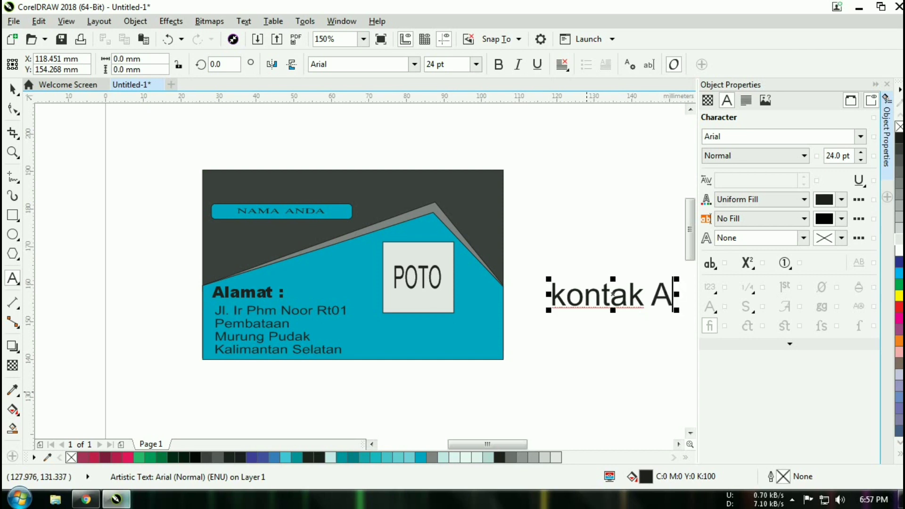
pyautogui.press('BackSpace')
pyautogui.hotkey('ctrl', 'a')
pyautogui.hotkey('shift', 'F3')
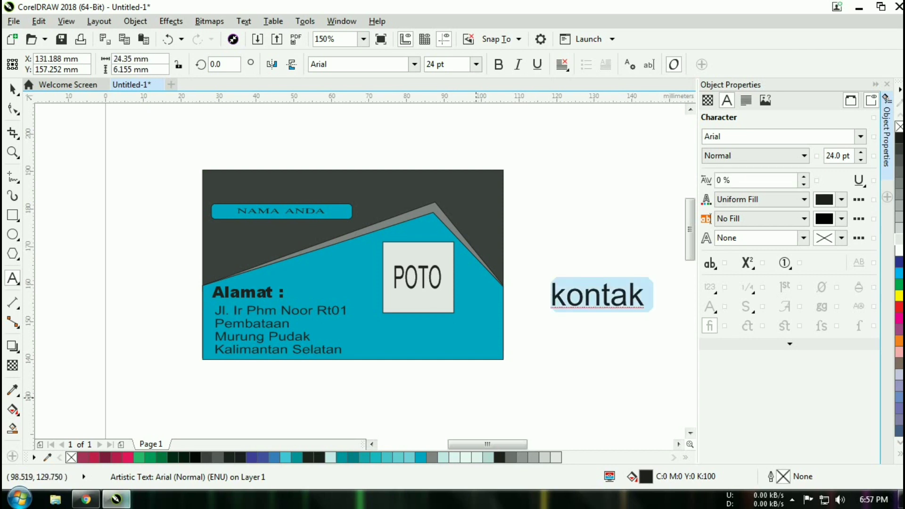
pyautogui.click(410, 288)
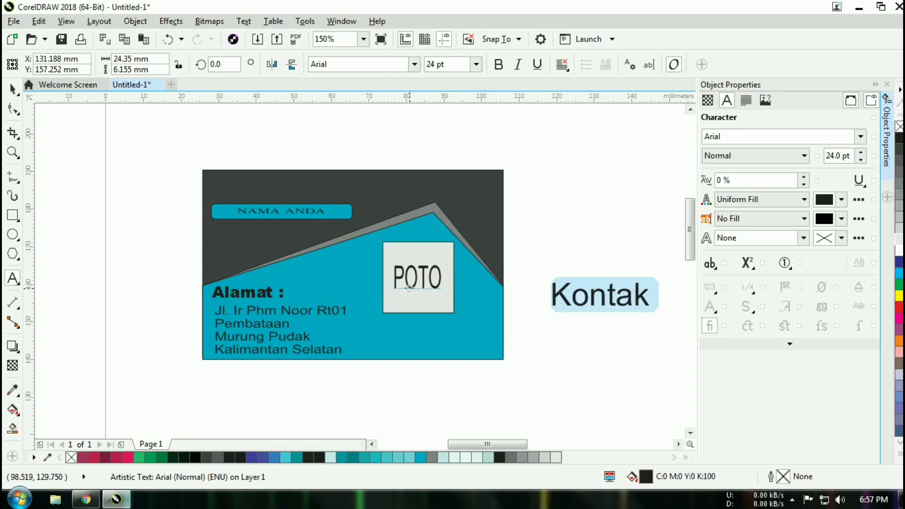
pyautogui.moveTo(603, 295); pyautogui.dragTo(417, 346)
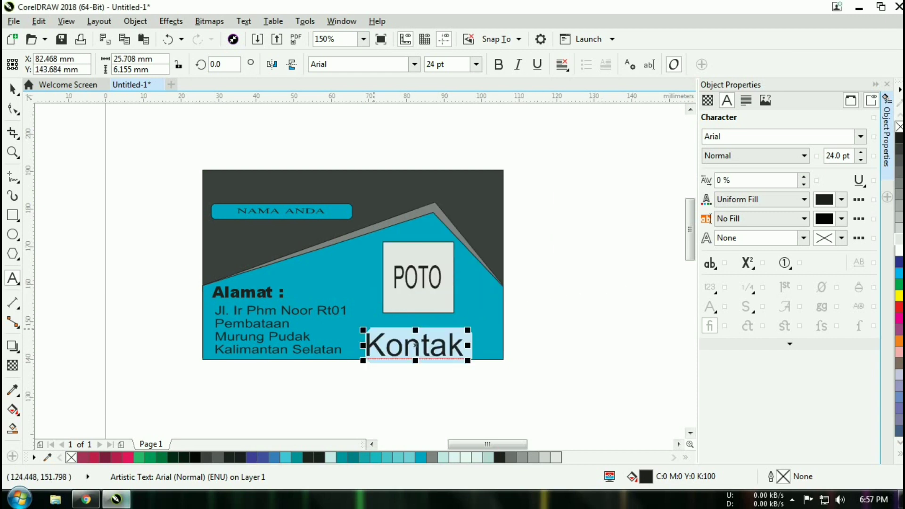
pyautogui.moveTo(364, 330); pyautogui.dragTo(393, 349)
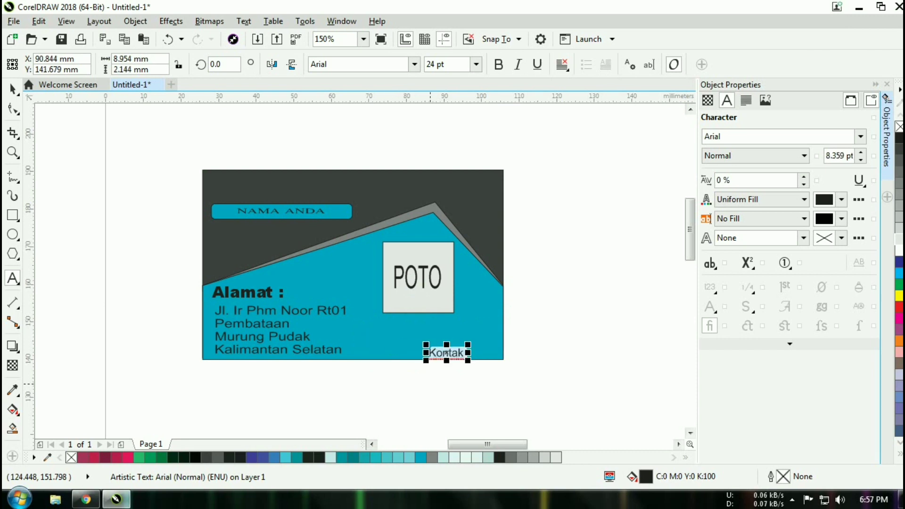
pyautogui.scroll(1, 431, 385)
pyautogui.click(460, 366)
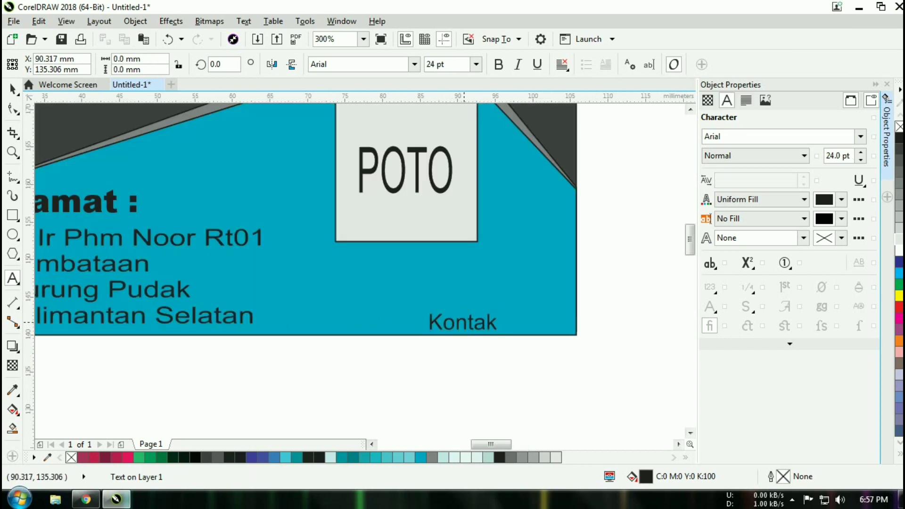
# - Move Kontak left, set it to 6 pt, and add a colon after it
pyautogui.click(476, 323)
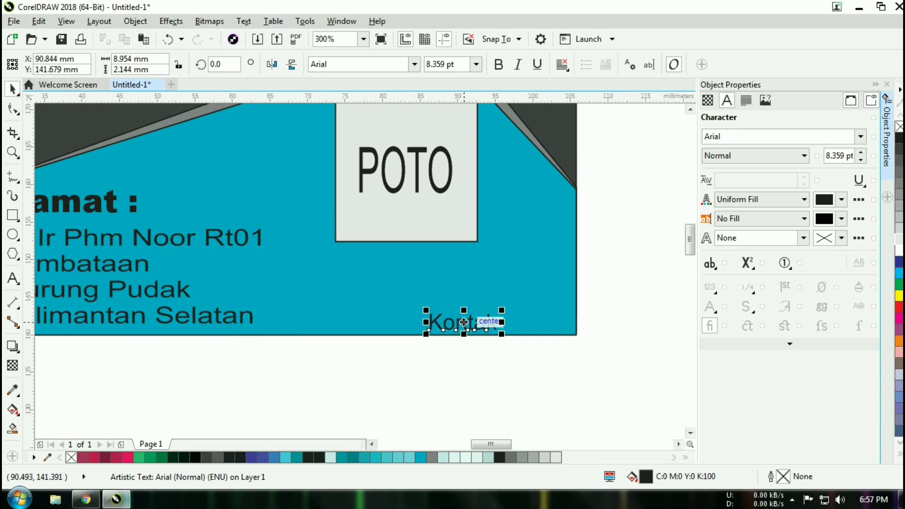
pyautogui.moveTo(465, 322); pyautogui.dragTo(361, 326)
pyautogui.click(476, 64)
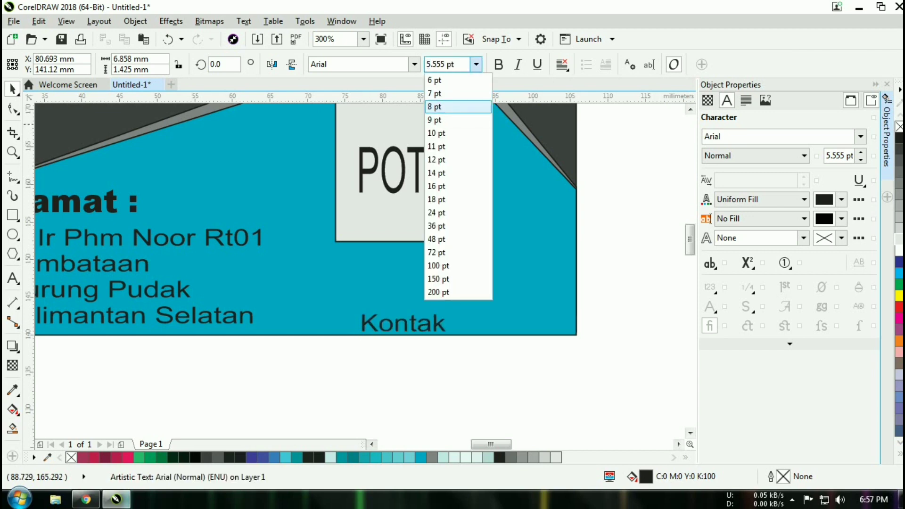
pyautogui.click(436, 80)
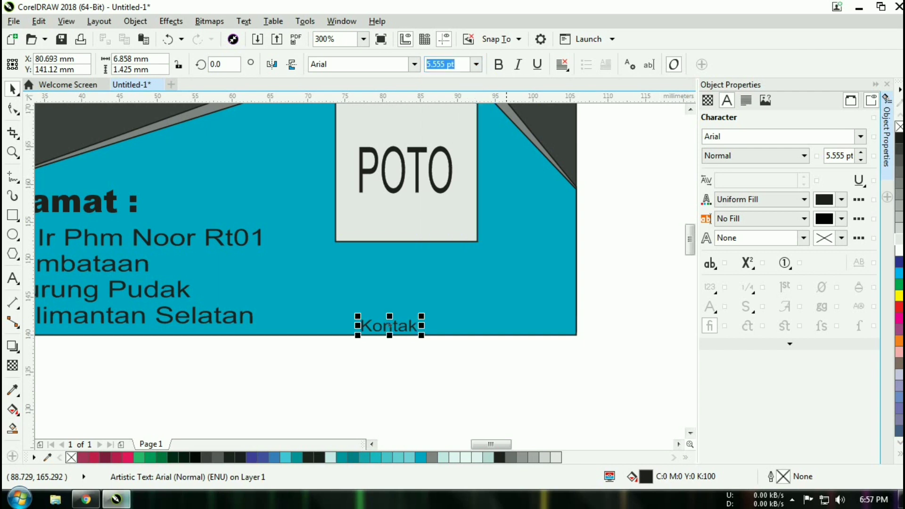
pyautogui.click(390, 326)
pyautogui.click(389, 326)
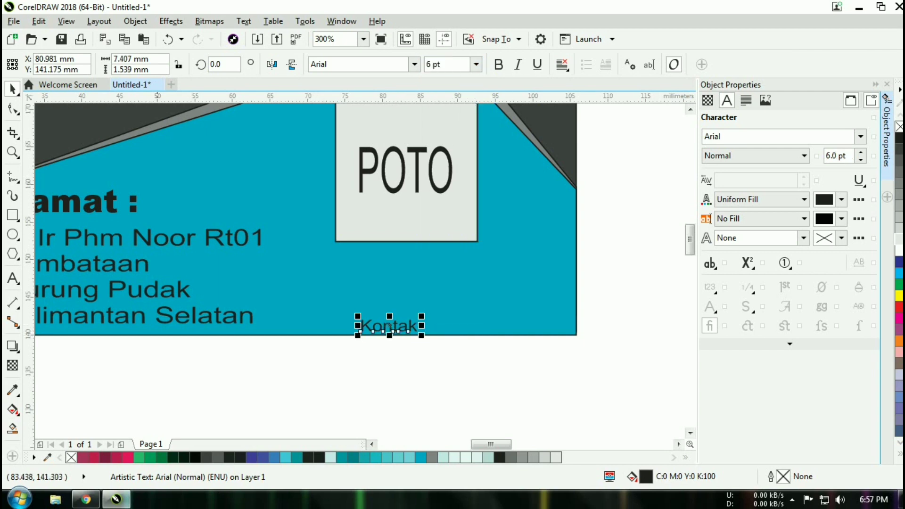
pyautogui.click(12, 278)
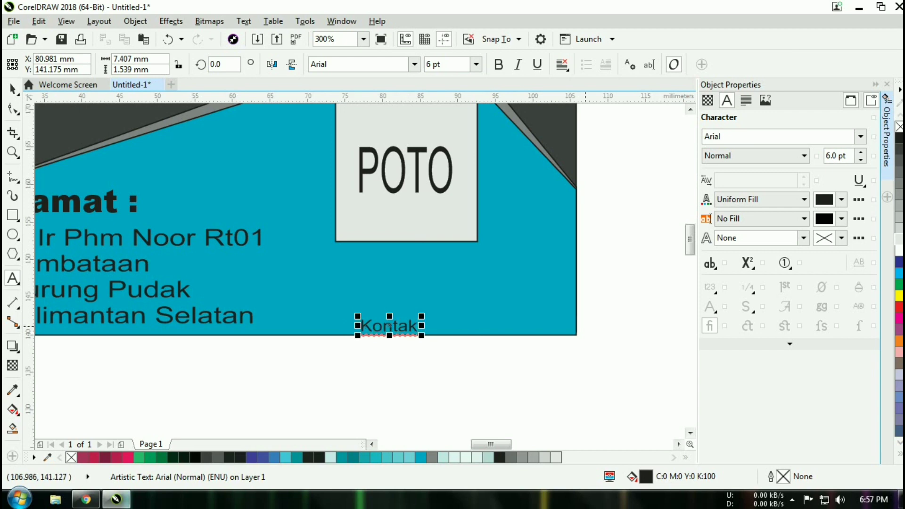
pyautogui.write(': 0812xxxxxxxx')
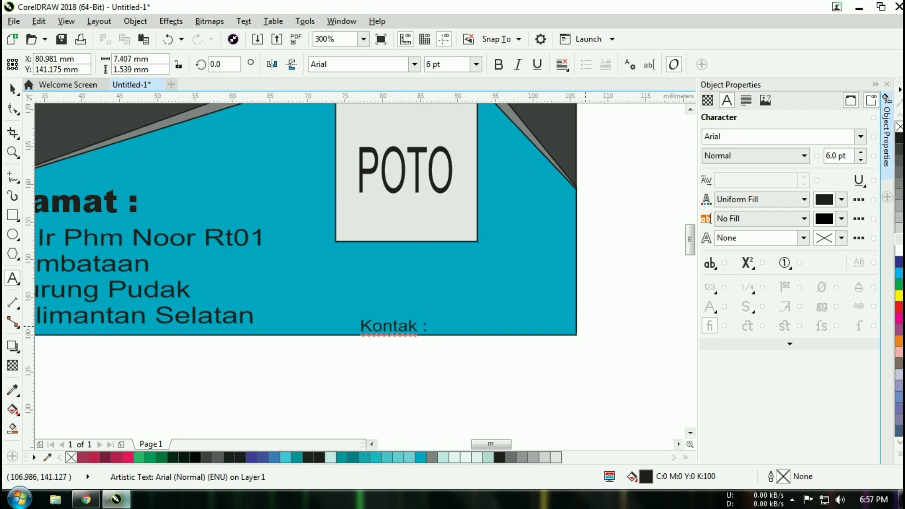
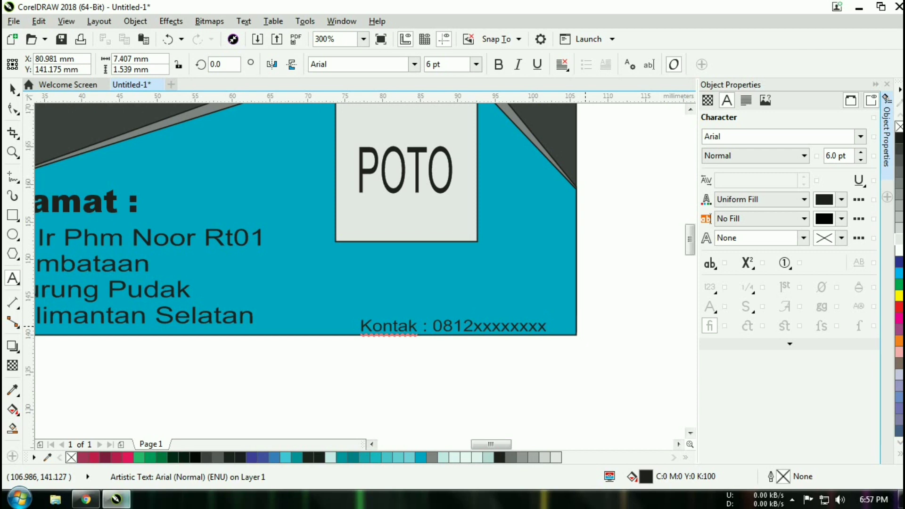
# - Type 'desainer amatir' as a new text object on the card's teal area
pyautogui.click(505, 325)
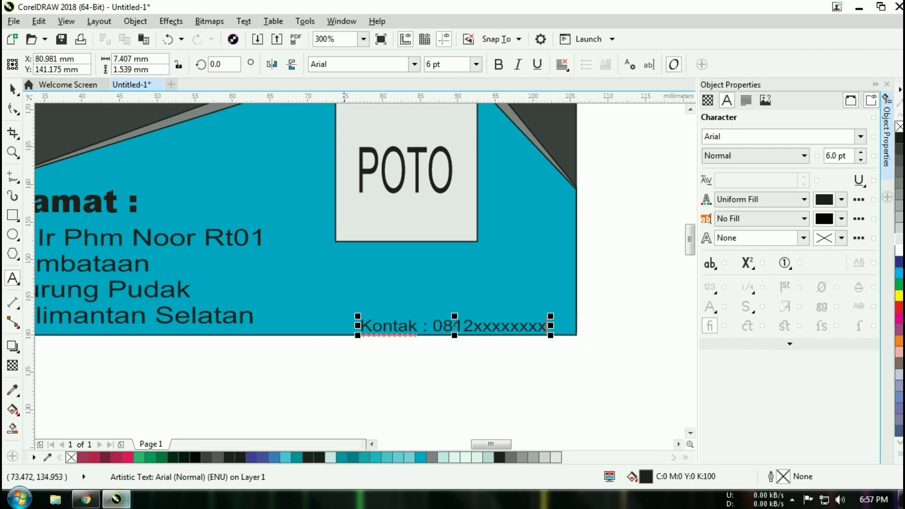
pyautogui.scroll(-1, 357, 378)
pyautogui.click(367, 387)
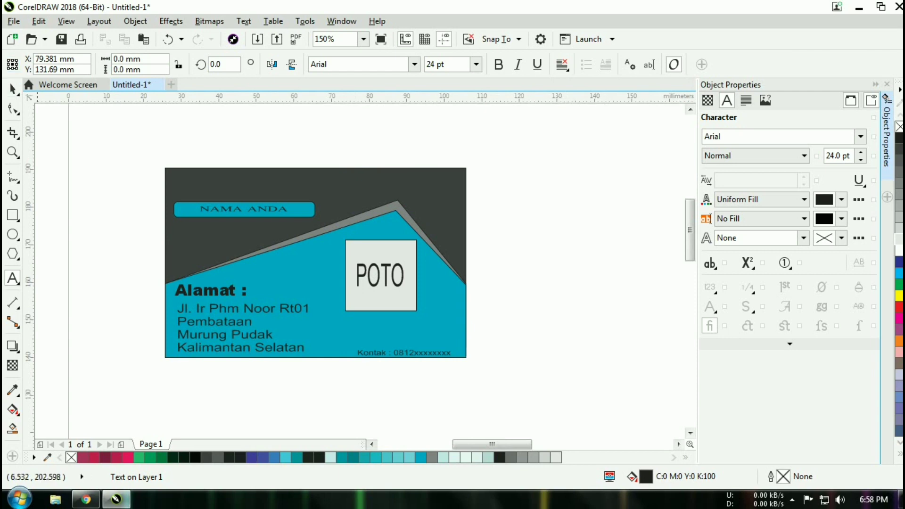
pyautogui.click(13, 90)
pyautogui.click(164, 167)
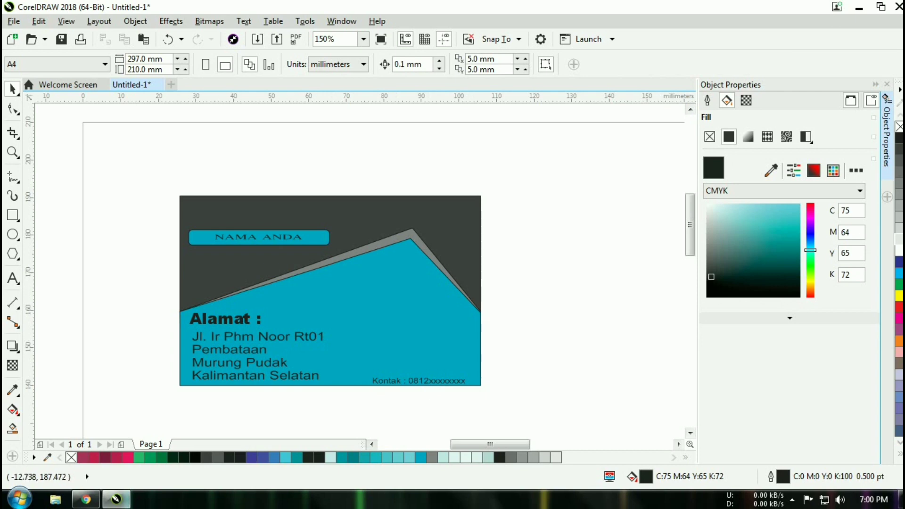
pyautogui.click(13, 279)
pyautogui.click(345, 293)
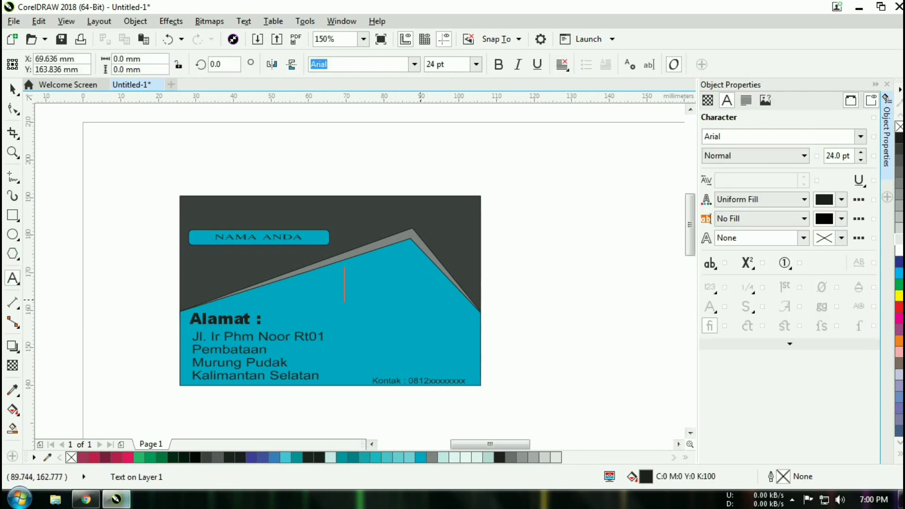
pyautogui.write('des')
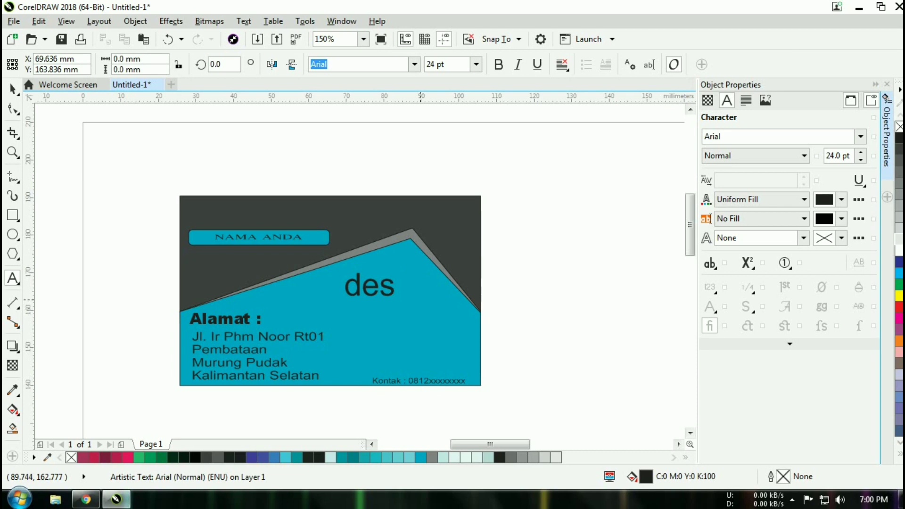
pyautogui.write('ain')
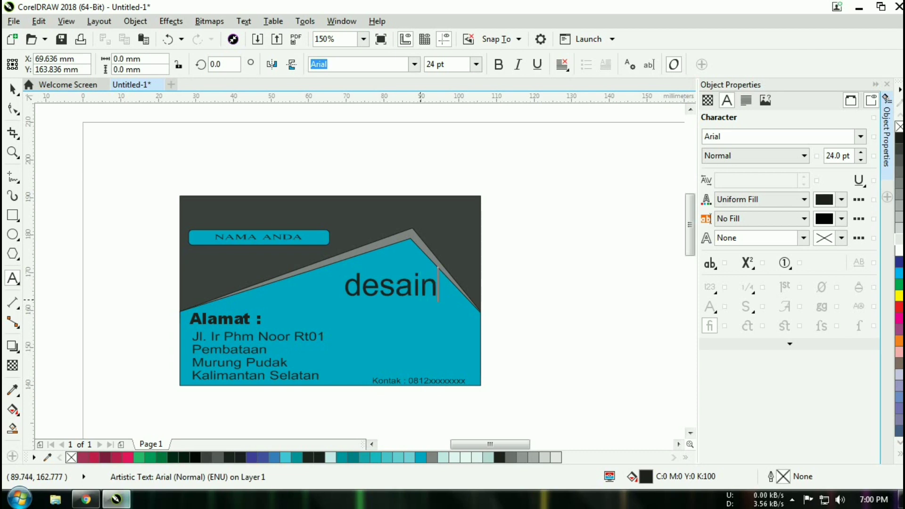
pyautogui.write('er')
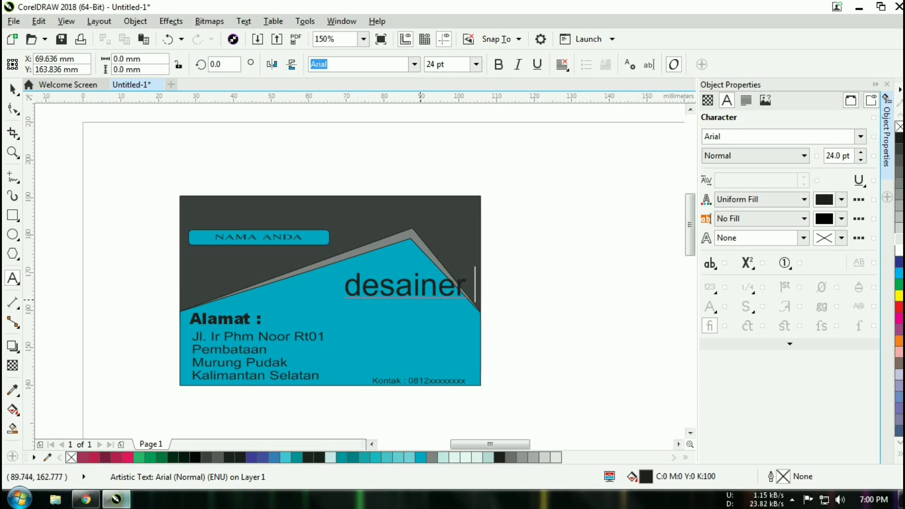
pyautogui.write(' amatir')
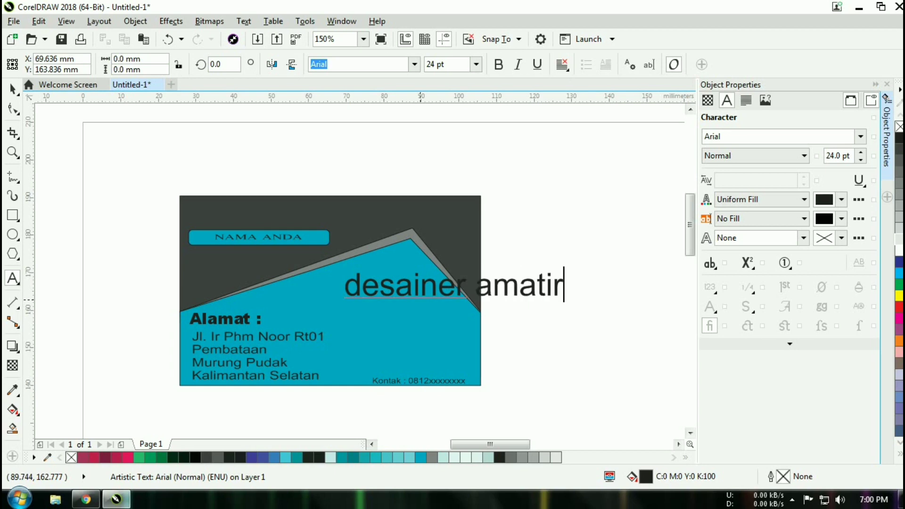
# - Set the headline to sentence case 'Desainer amatir', italic and underlined
pyautogui.hotkey('ctrl', 'a')
pyautogui.hotkey('shift', 'F3')
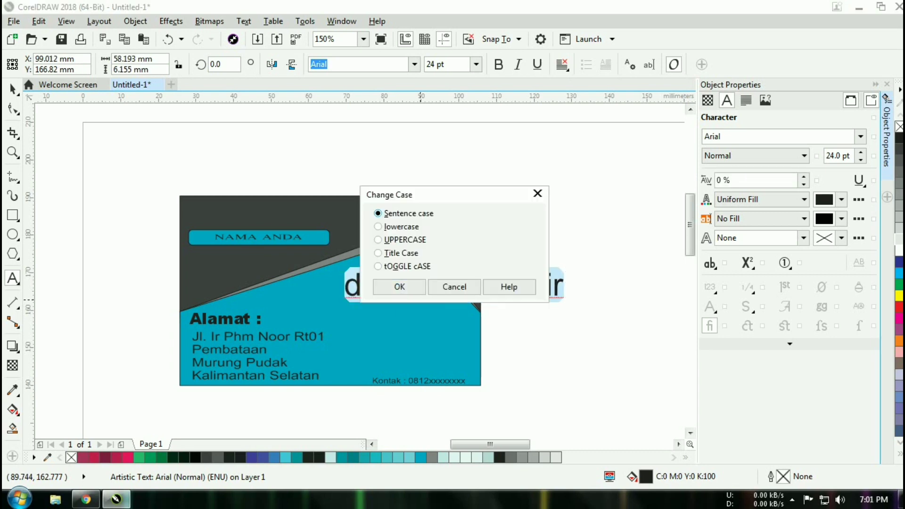
pyautogui.press('Return')
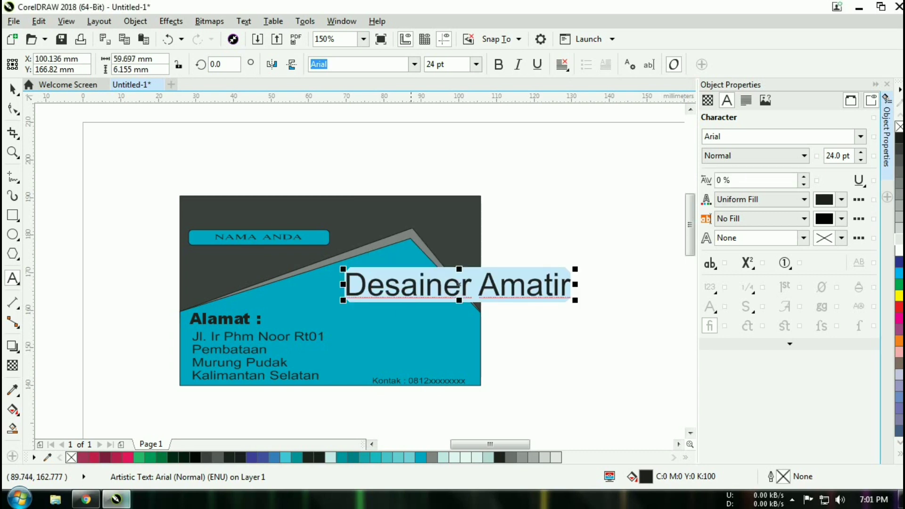
pyautogui.hotkey('shift', 'F3')
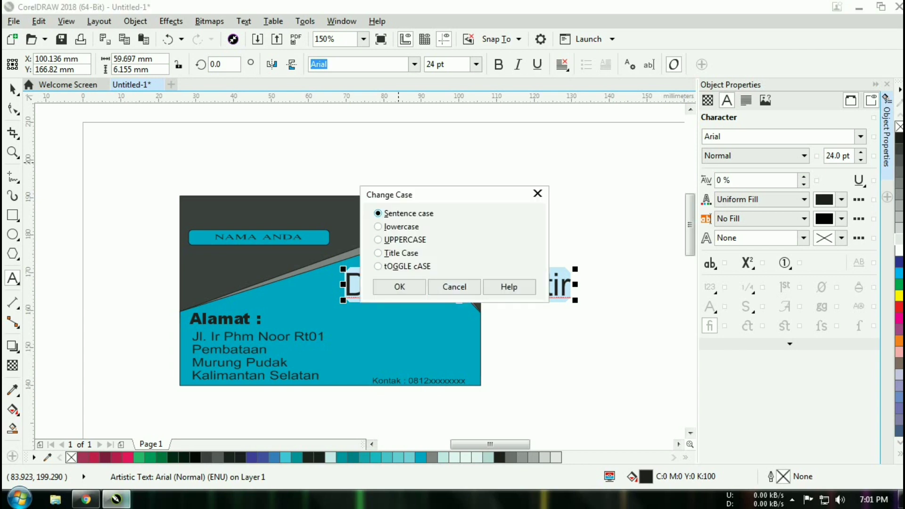
pyautogui.press('Return')
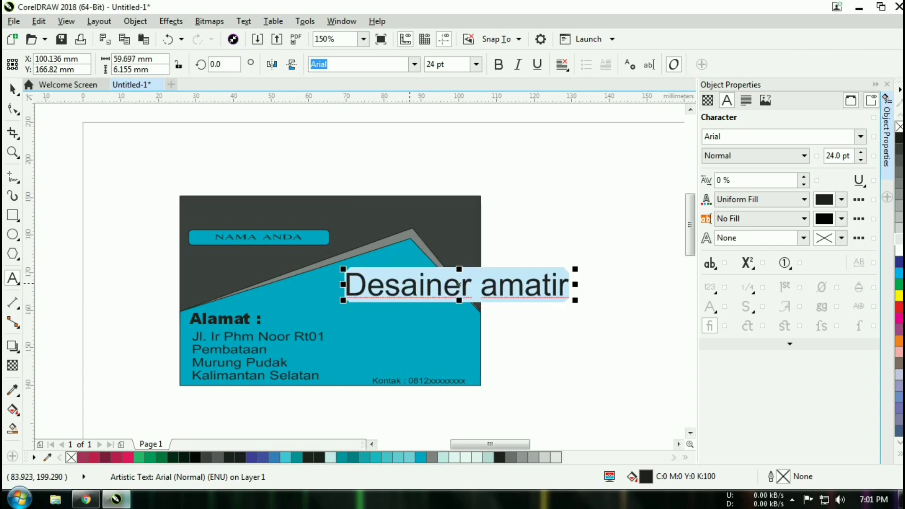
pyautogui.hotkey('ctrl', 'i')
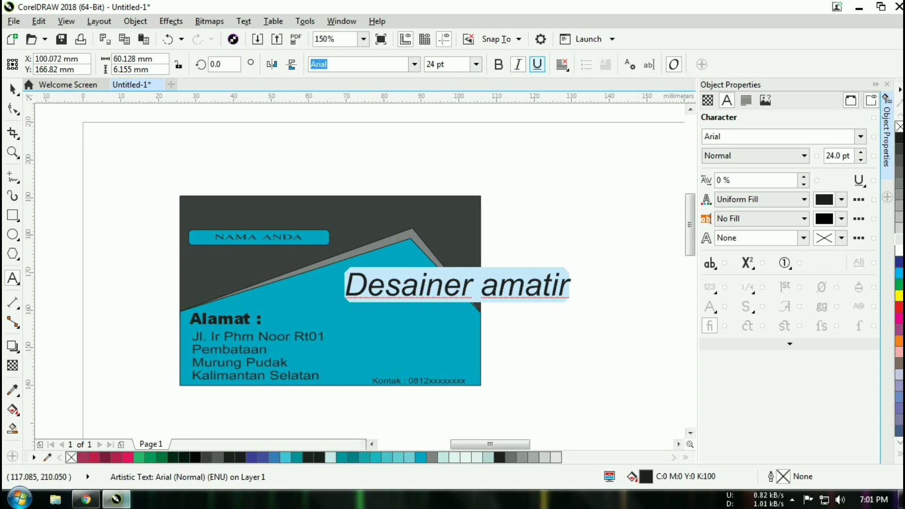
pyautogui.hotkey('ctrl', 'u')
# - Select the Desainer amatir headline and move it left and down across the card
pyautogui.click(609, 310)
pyautogui.click(474, 300)
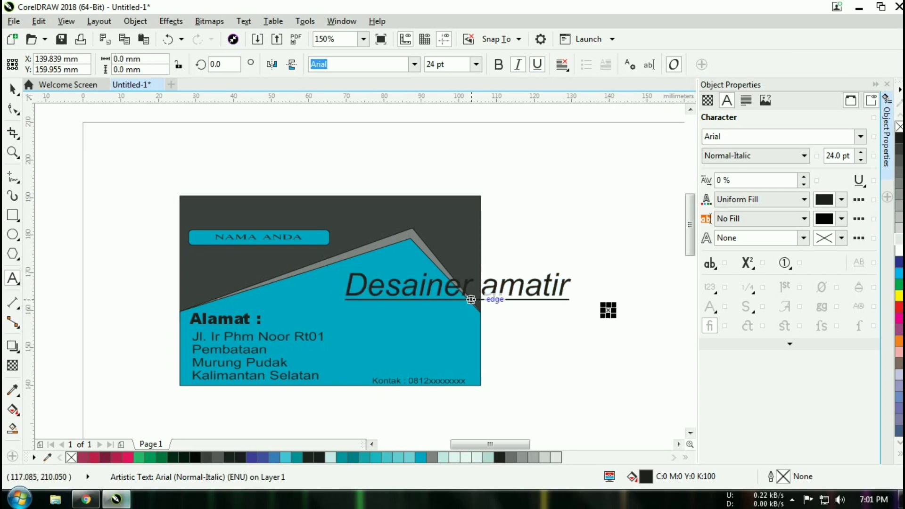
pyautogui.click(13, 88)
pyautogui.click(460, 286)
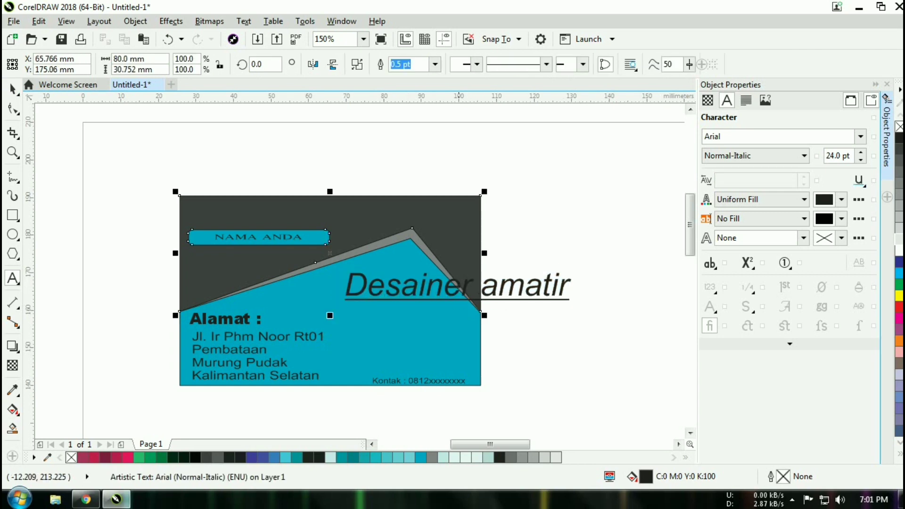
pyautogui.click(460, 286)
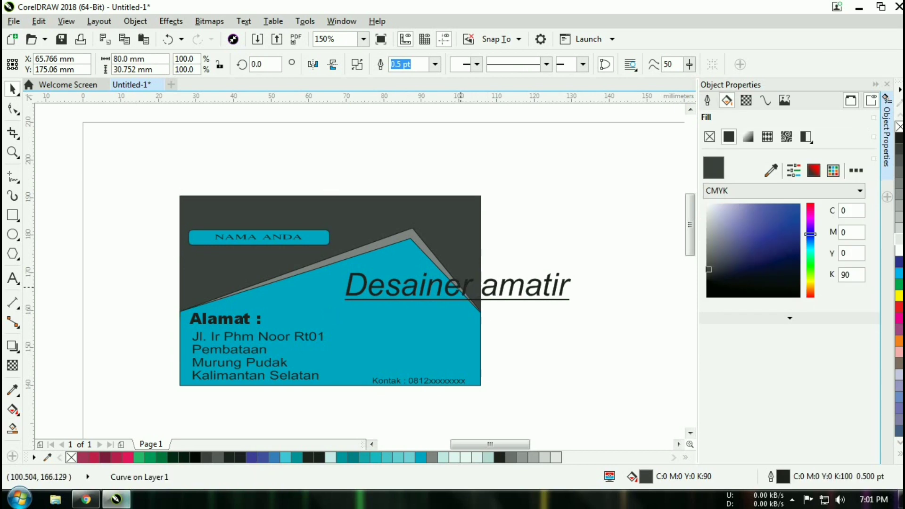
pyautogui.press('Escape')
pyautogui.click(535, 286)
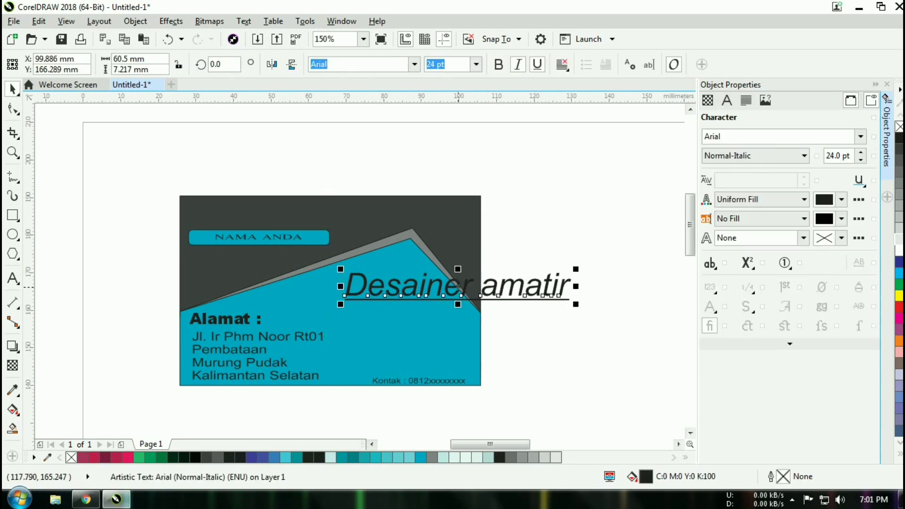
pyautogui.moveTo(458, 286); pyautogui.dragTo(397, 296)
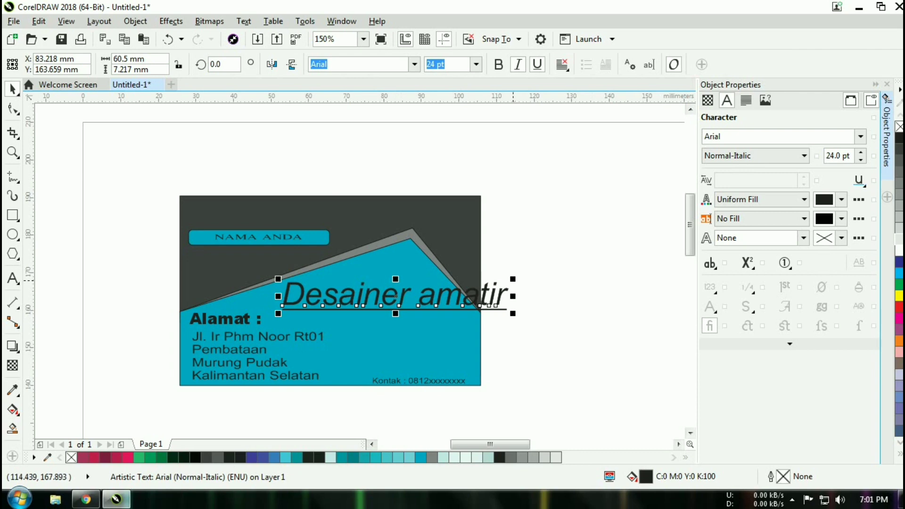
# - Scale the headline down to about 12.6 pt and place it on the teal area's right
pyautogui.moveTo(511, 277); pyautogui.dragTo(436, 294)
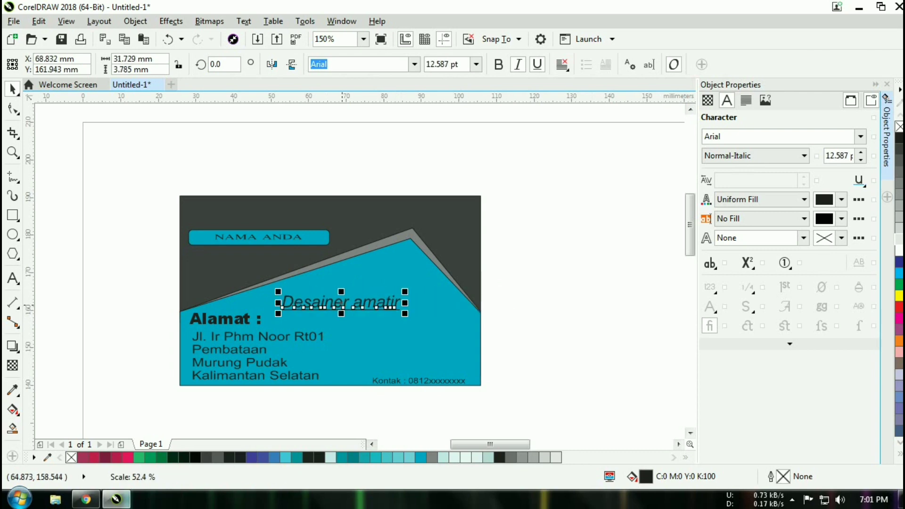
pyautogui.click(347, 303)
pyautogui.click(347, 303)
pyautogui.moveTo(366, 303); pyautogui.dragTo(397, 301)
pyautogui.click(542, 301)
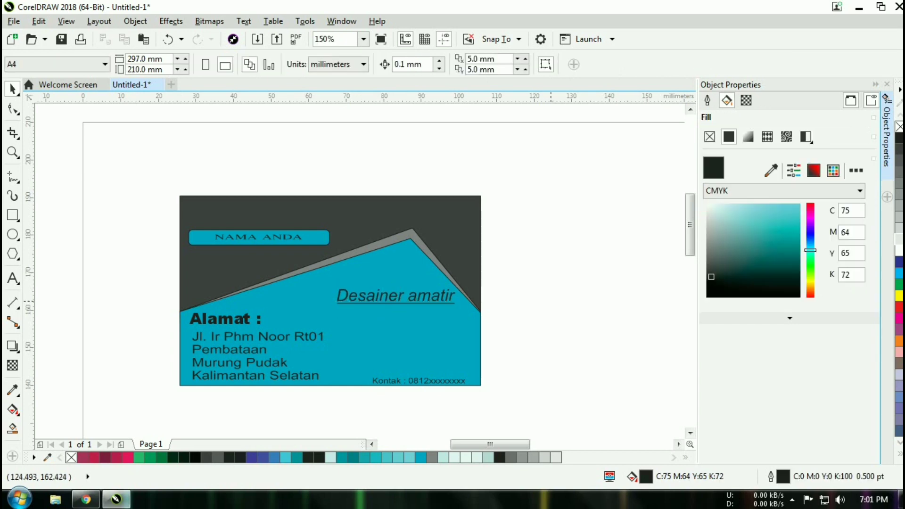
pyautogui.scroll(2, 551, 301)
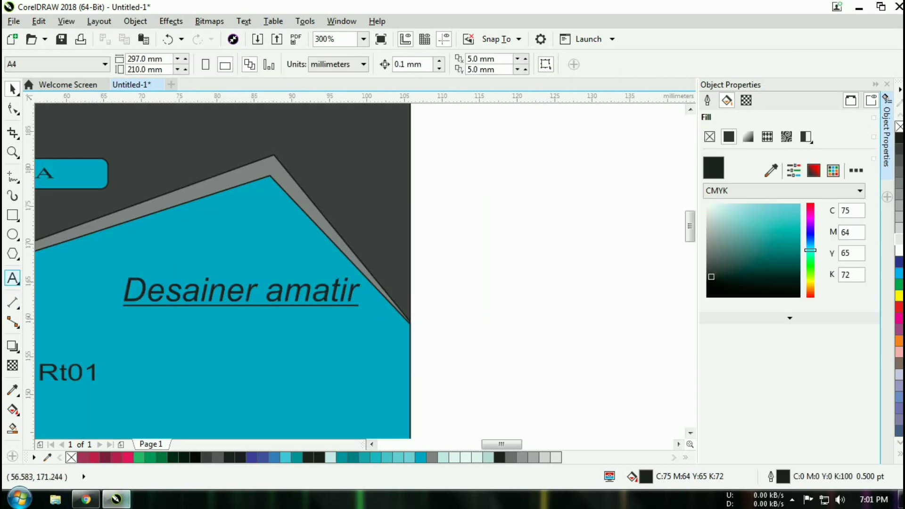
# - Type a 6 pt 'Kartu nama' caption under the headline
pyautogui.click(12, 278)
pyautogui.click(247, 289)
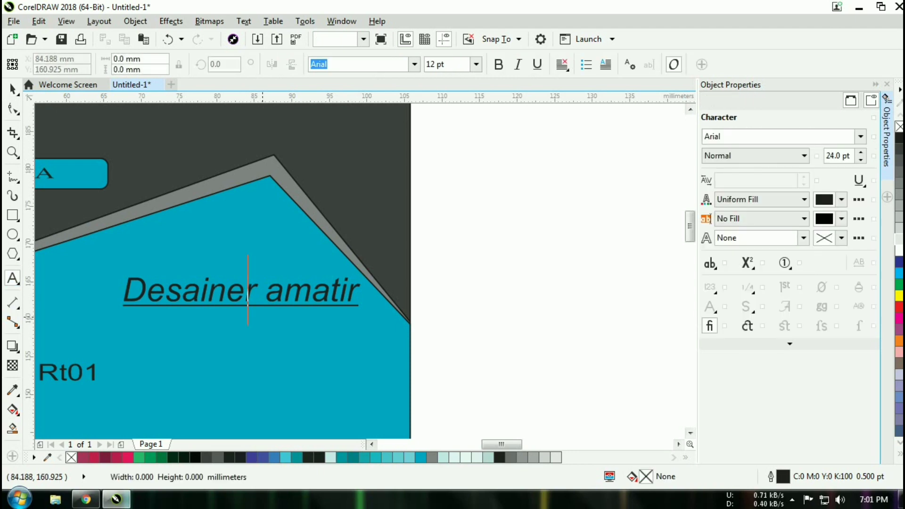
pyautogui.hotkey('ctrl', 'shift', 'p')
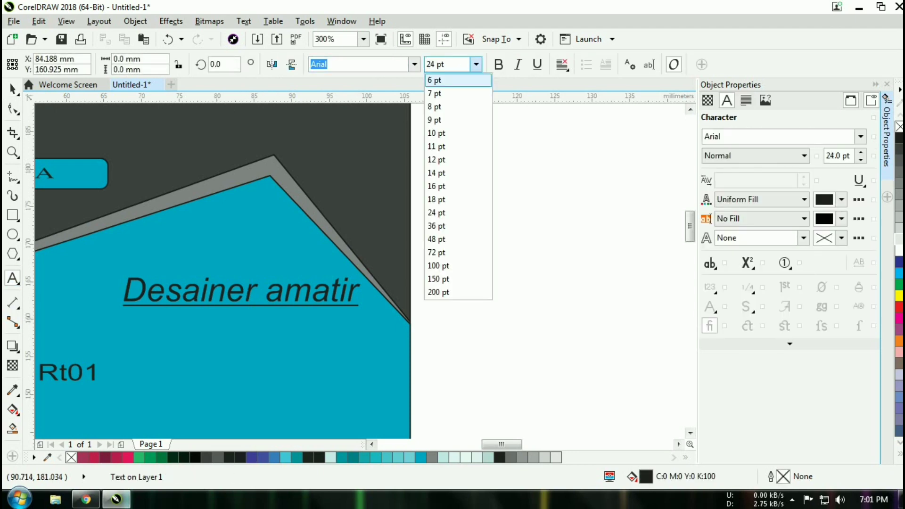
pyautogui.click(449, 80)
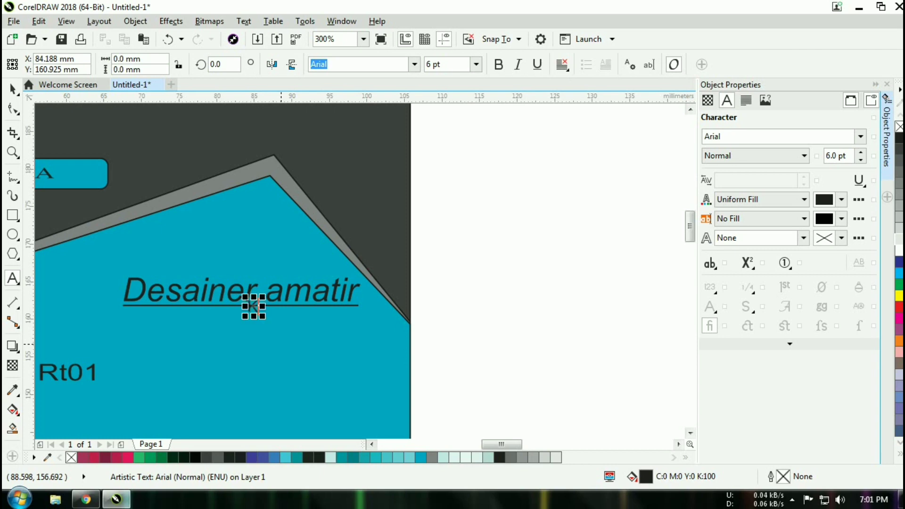
pyautogui.write('artu')
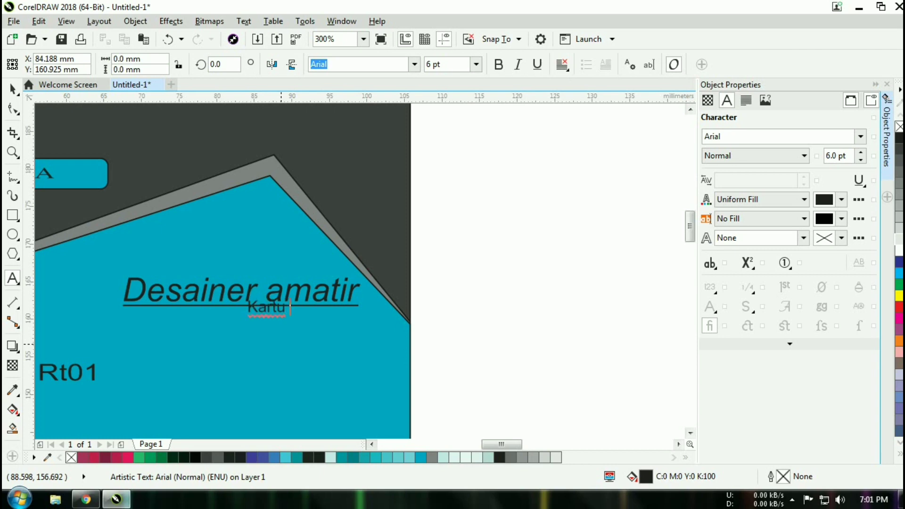
pyautogui.write(' nama')
# - Move the Kartu nama caption right and down so it sits under the headline
pyautogui.rightClick(281, 344)
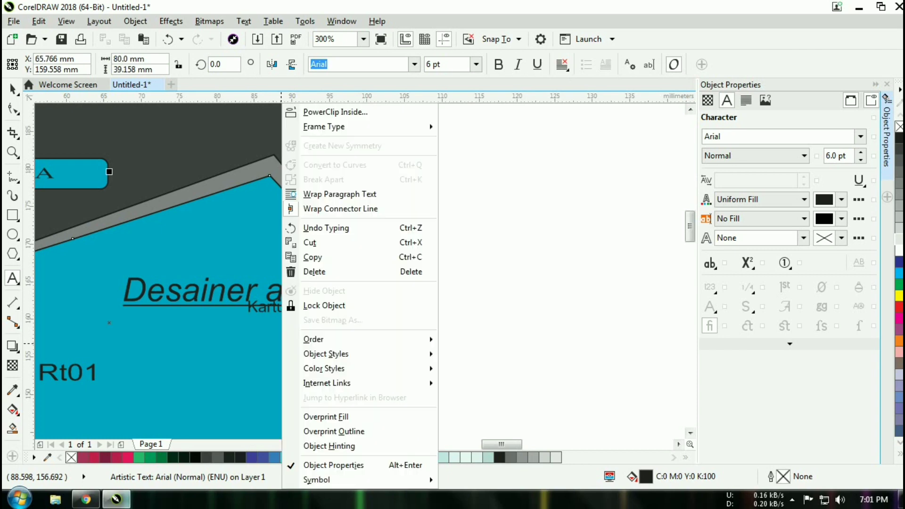
pyautogui.click(12, 89)
pyautogui.click(288, 308)
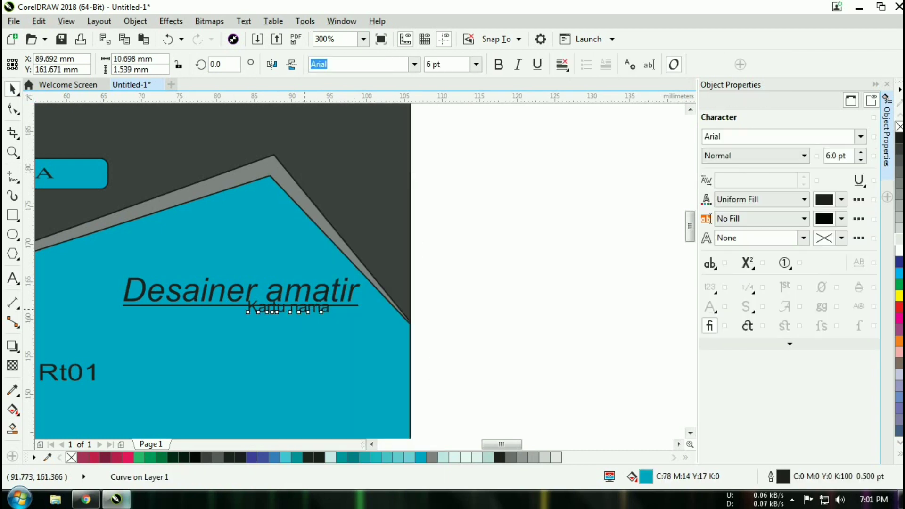
pyautogui.moveTo(288, 308); pyautogui.dragTo(309, 315)
pyautogui.press('Right')
pyautogui.press('Right')
pyautogui.press('Right')
pyautogui.press('Right')
pyautogui.press('Right')
pyautogui.press('Right')
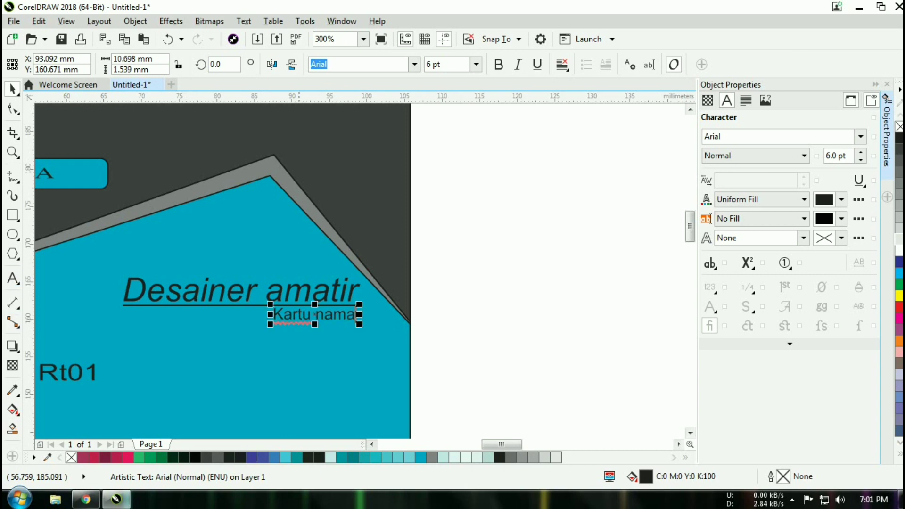
# - Change the caption to title case so it reads 'Kartu Nama'
pyautogui.click(13, 278)
pyautogui.hotkey('ctrl', 'a')
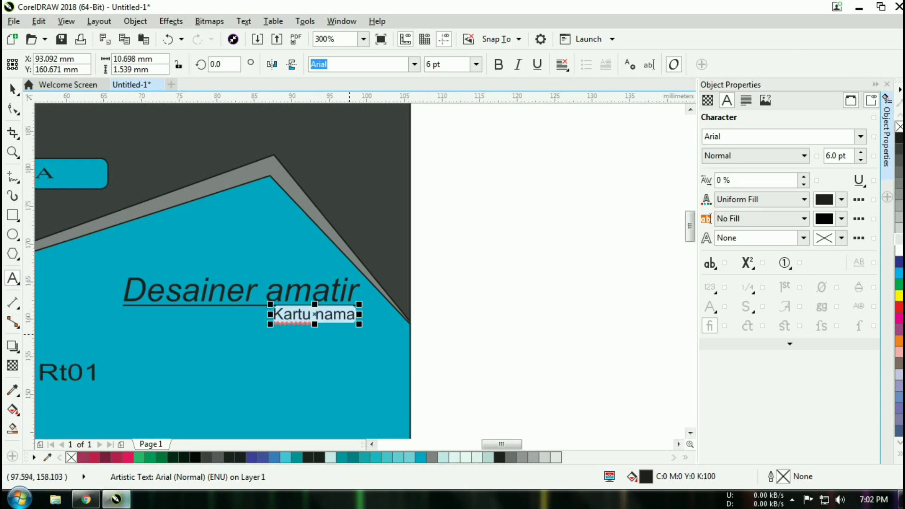
pyautogui.hotkey('shift', 'F3')
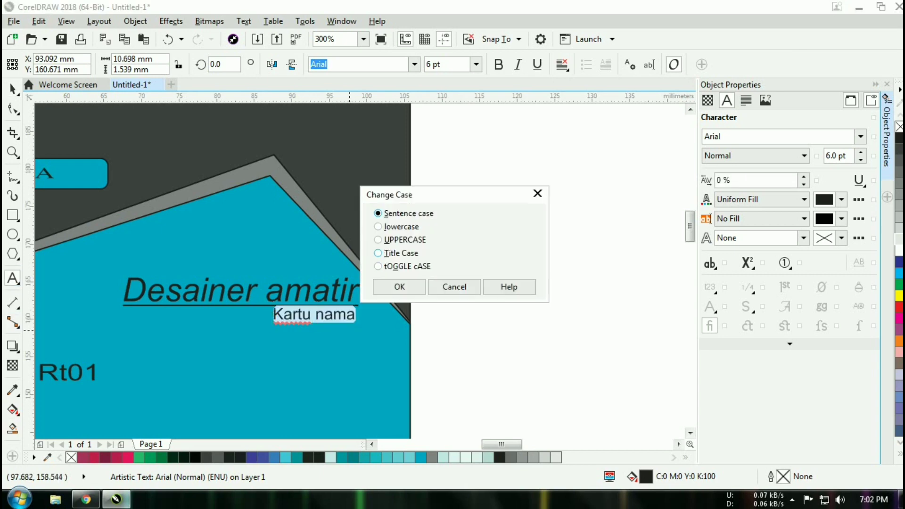
pyautogui.press('t')
pyautogui.press('Return')
pyautogui.click(493, 351)
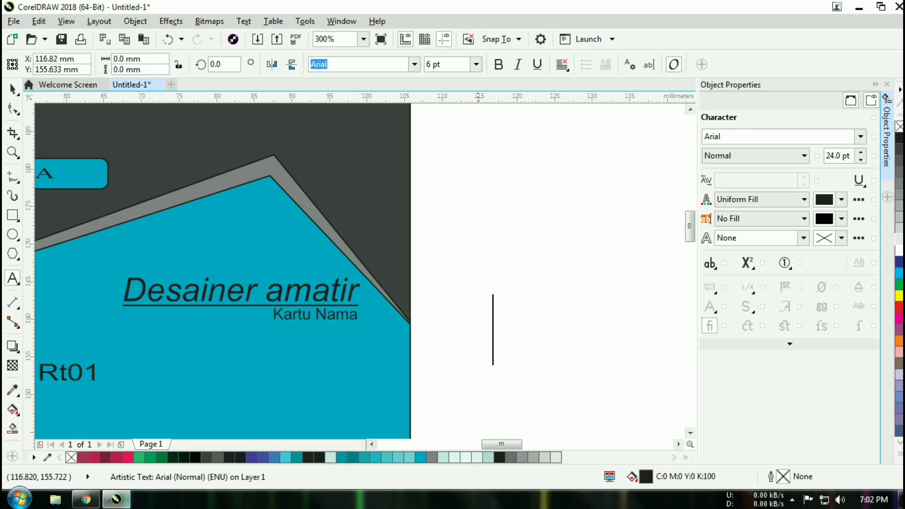
# - Convert the headline to uppercase 'DESAINER AMATIR' and scale it down slightly
pyautogui.click(124, 290)
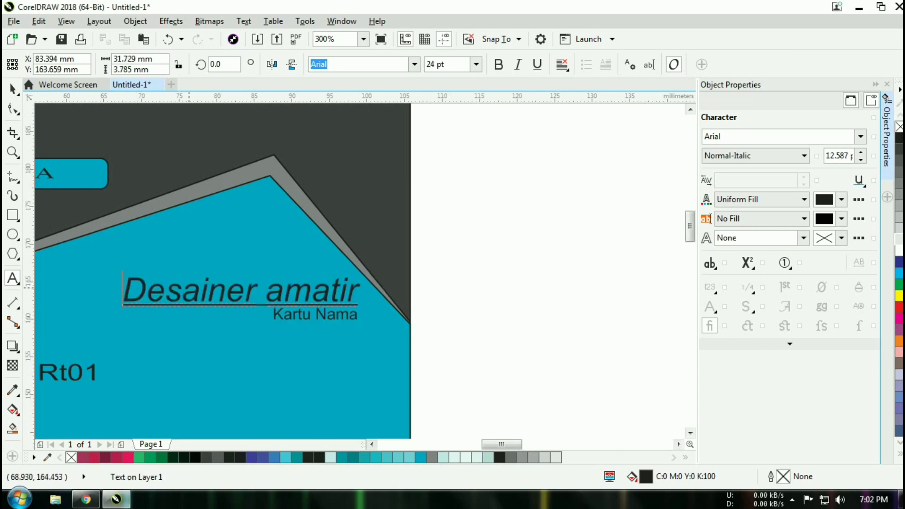
pyautogui.write('A')
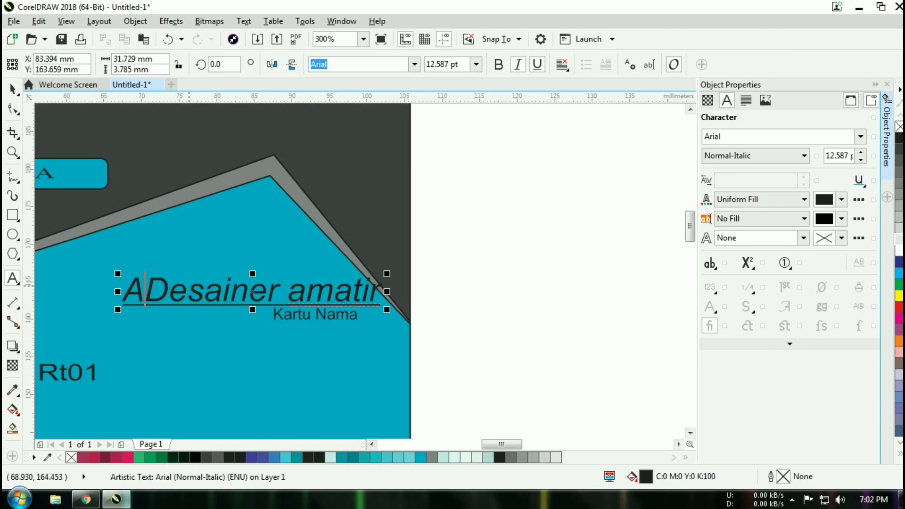
pyautogui.press('BackSpace')
pyautogui.hotkey('ctrl', 'a')
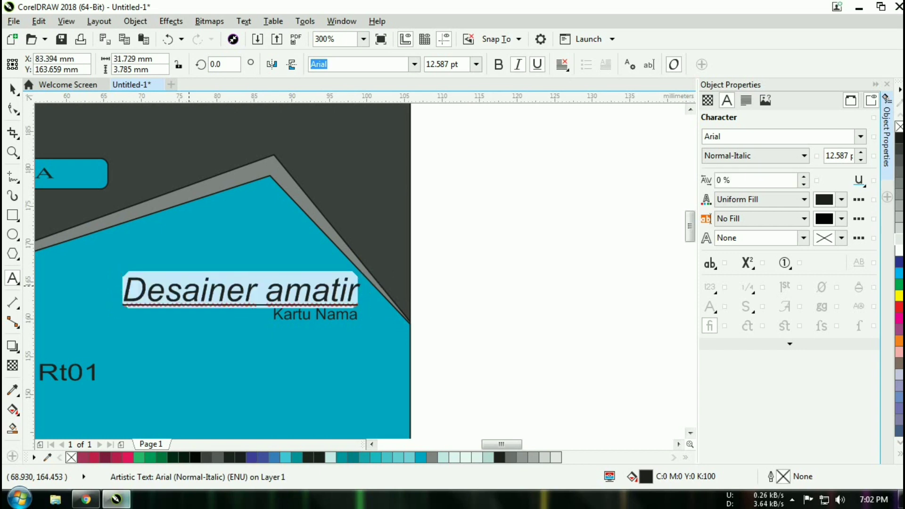
pyautogui.hotkey('shift', 'F3')
pyautogui.press('Return')
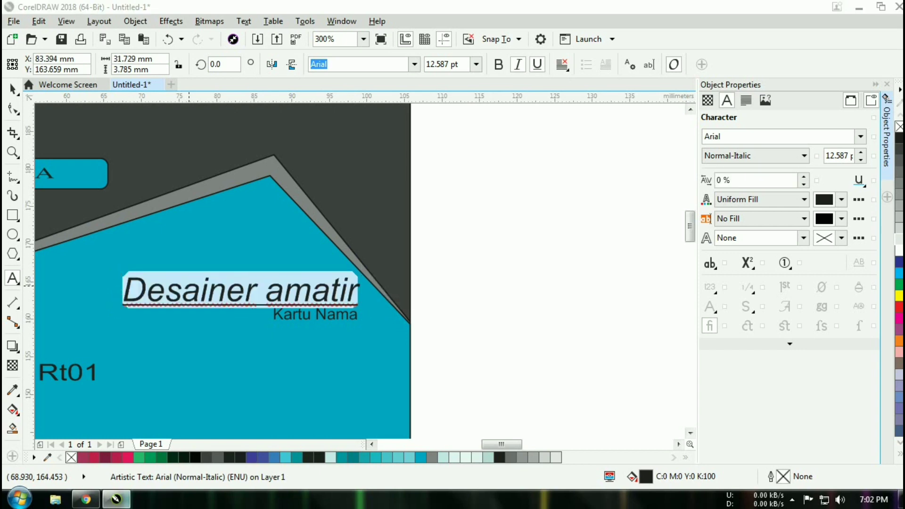
pyautogui.moveTo(429, 273); pyautogui.dragTo(369, 280)
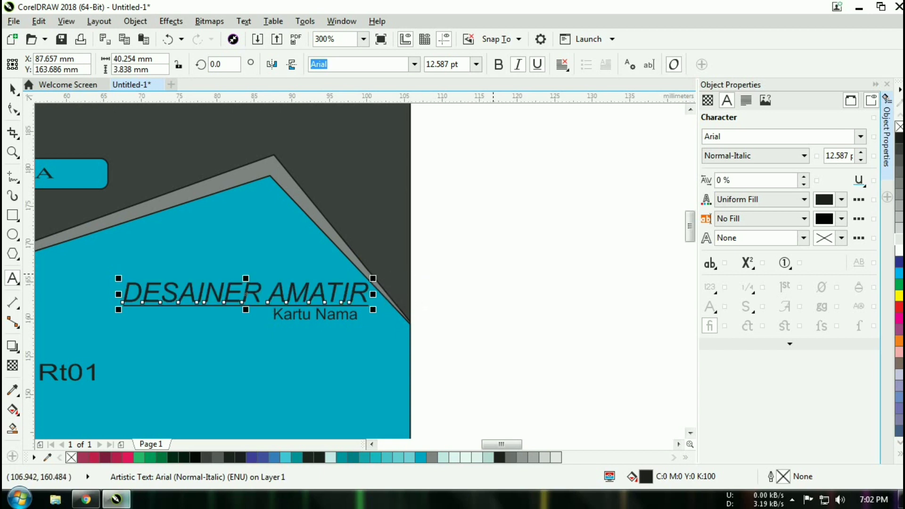
pyautogui.click(493, 255)
pyautogui.hotkey('shift', 'F4')
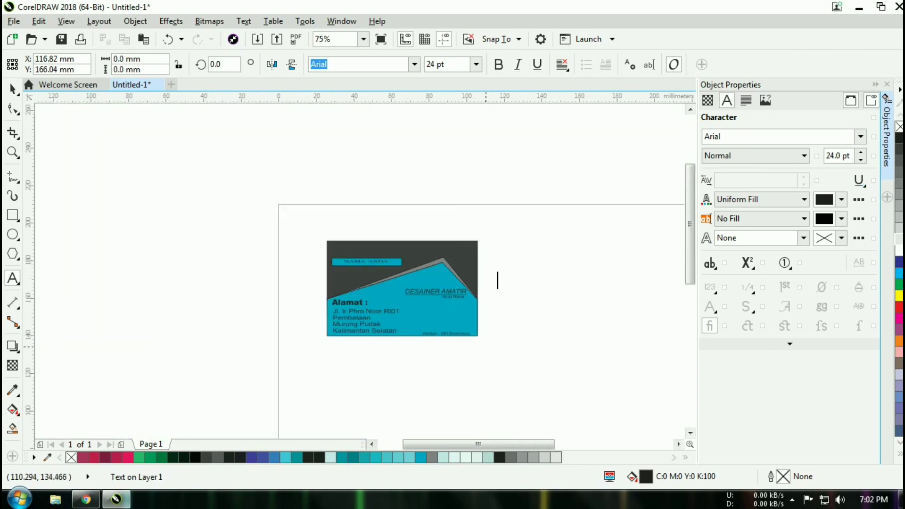
# - Replace the horizontal guideline with a vertical guideline at the headline's right end
pyautogui.scroll(2, 498, 351)
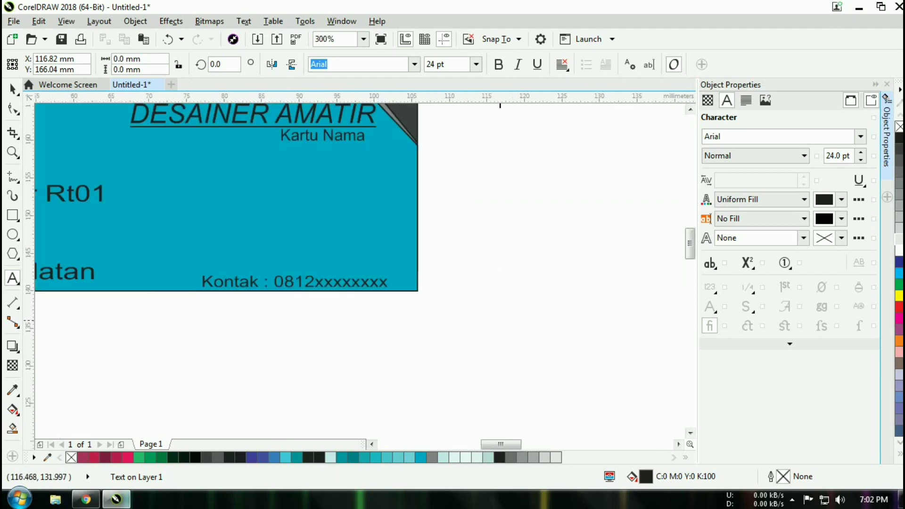
pyautogui.moveTo(468, 248); pyautogui.dragTo(485, 280)
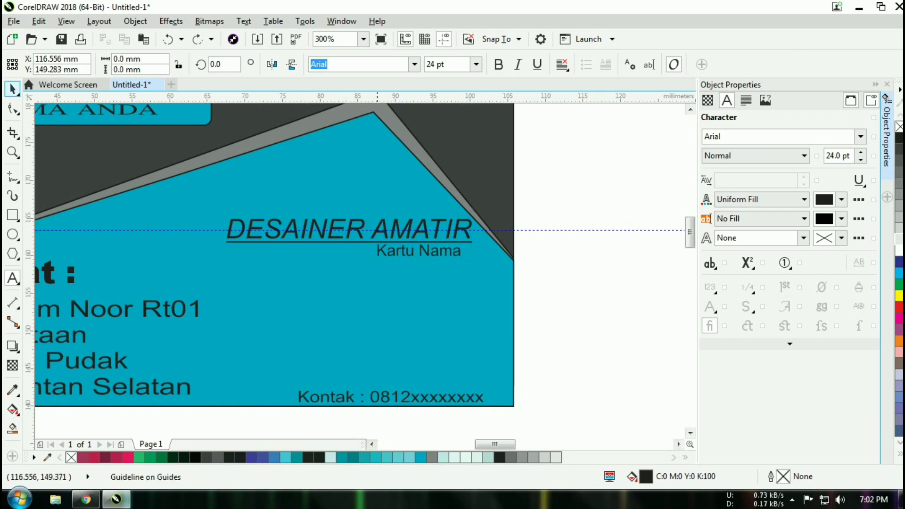
pyautogui.hotkey('ctrl', 'space')
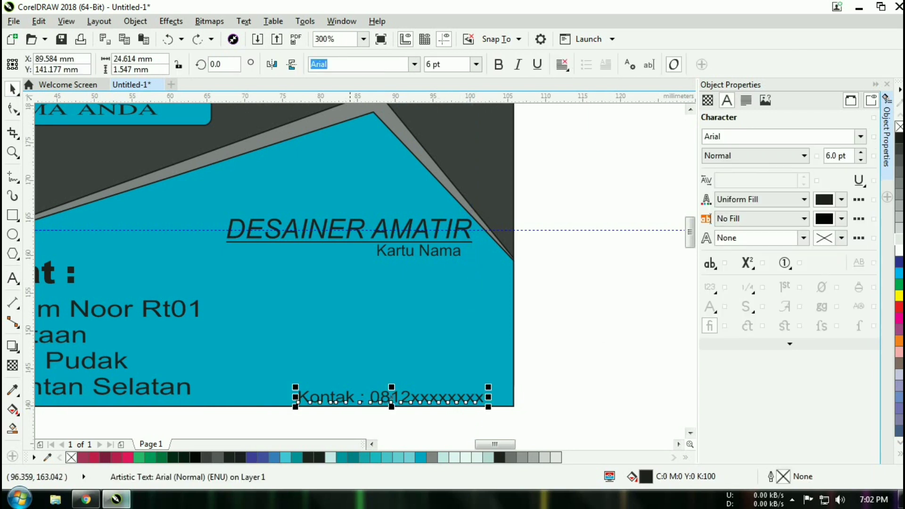
pyautogui.click(582, 230)
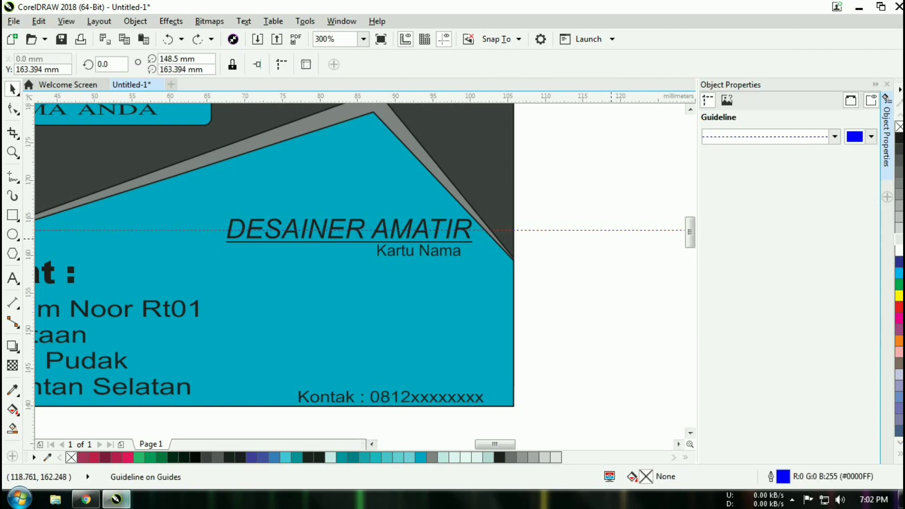
pyautogui.press('Escape')
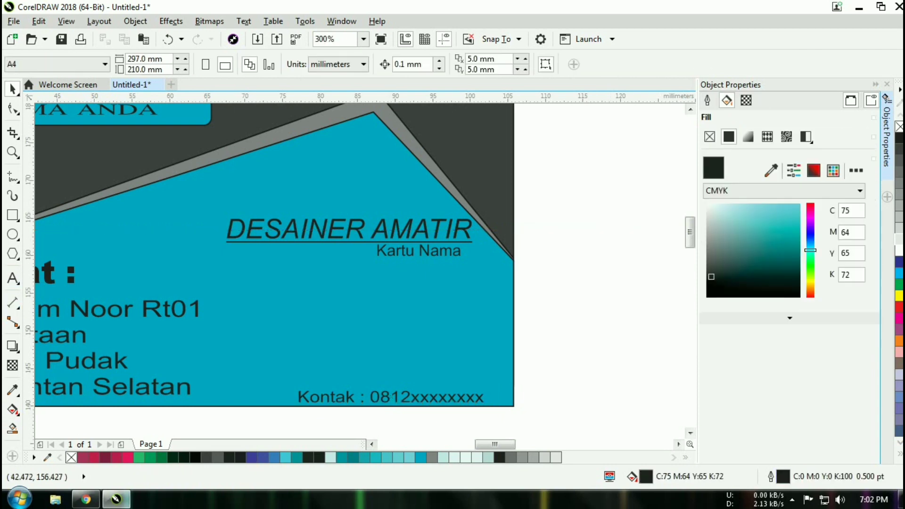
pyautogui.moveTo(38, 282); pyautogui.dragTo(474, 274)
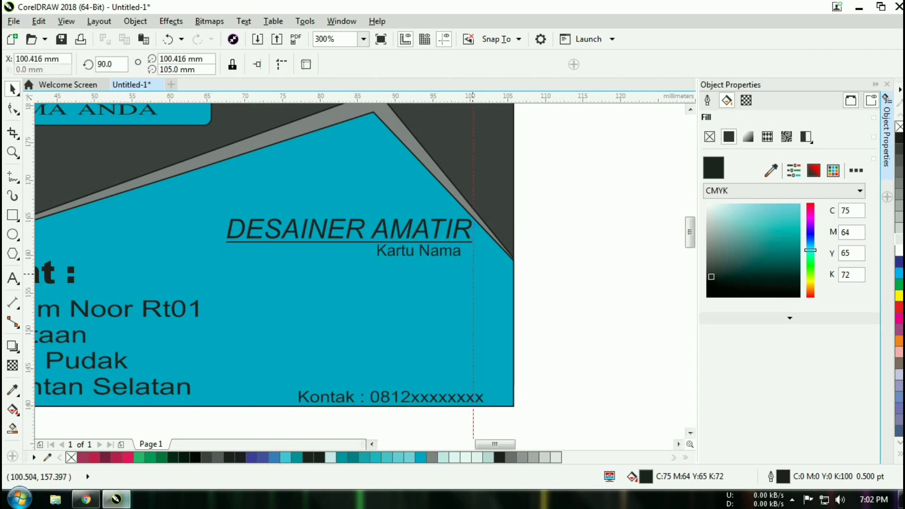
pyautogui.click(581, 265)
# - Nudge the Kontak line left and the Kartu Nama caption right onto the guideline
pyautogui.click(444, 395)
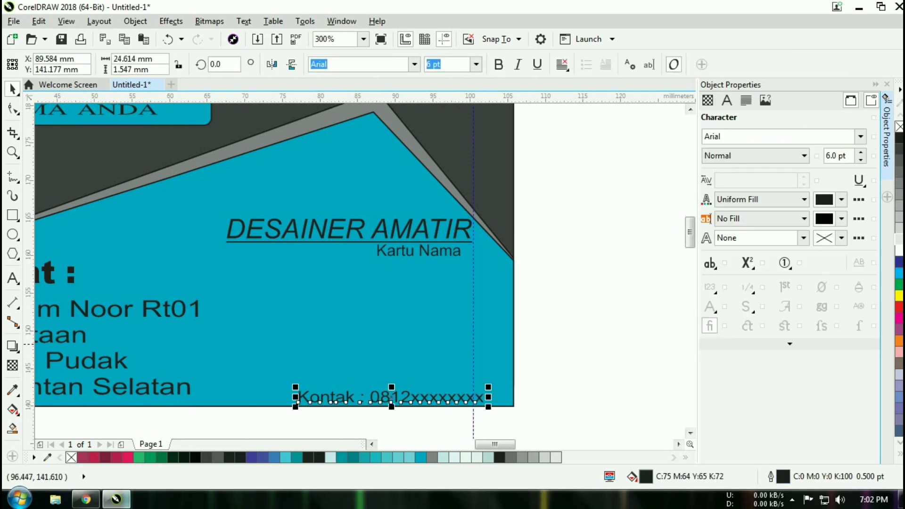
pyautogui.press('Left')
pyautogui.press('Left')
pyautogui.press('Left')
pyautogui.press('Left')
pyautogui.press('Left')
pyautogui.press('Left')
pyautogui.press('Left')
pyautogui.press('Left')
pyautogui.press('Left')
pyautogui.press('Left')
pyautogui.press('Left')
pyautogui.press('Left')
pyautogui.press('Left')
pyautogui.press('Left')
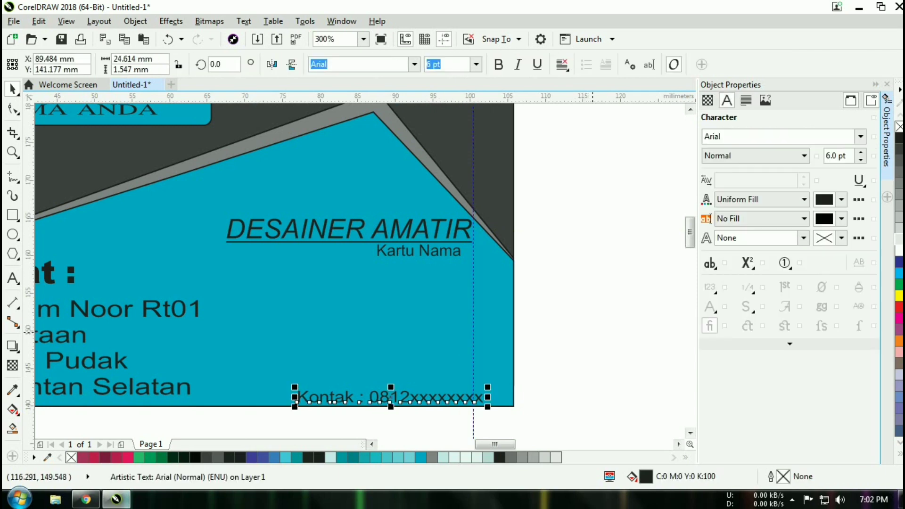
pyautogui.press('Left')
pyautogui.press('Left')
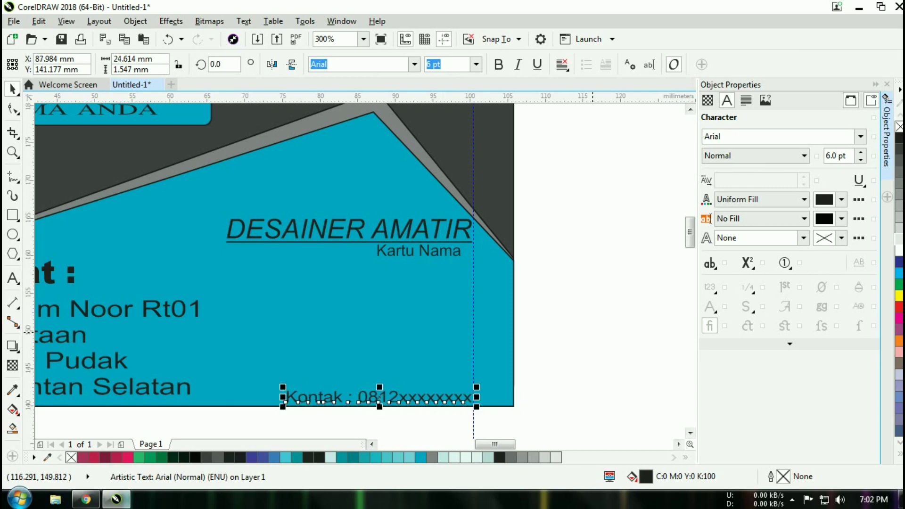
pyautogui.press('Escape')
pyautogui.click(436, 252)
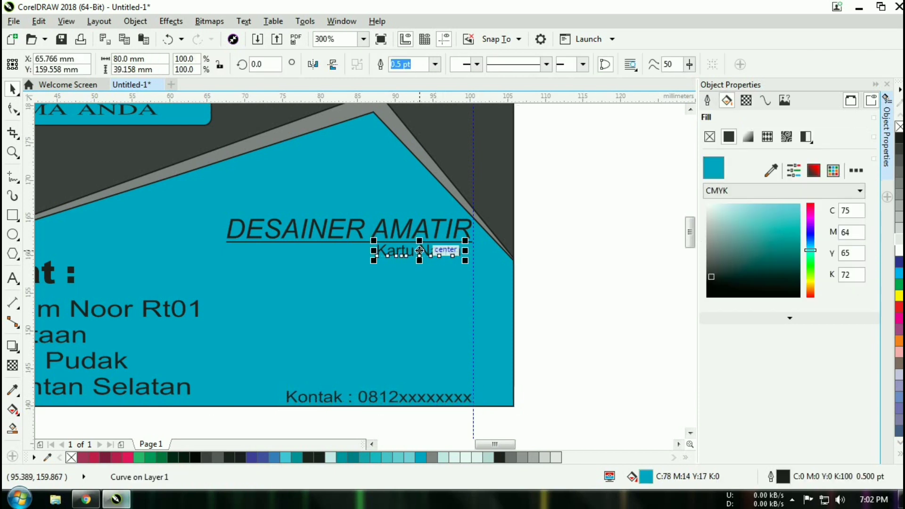
pyautogui.press('Right')
pyautogui.press('Right')
pyautogui.press('Right')
pyautogui.press('Right')
pyautogui.press('Right')
pyautogui.press('Right')
pyautogui.press('Right')
pyautogui.press('Right')
pyautogui.press('Right')
pyautogui.press('Right')
pyautogui.press('Right')
pyautogui.press('Right')
pyautogui.press('Right')
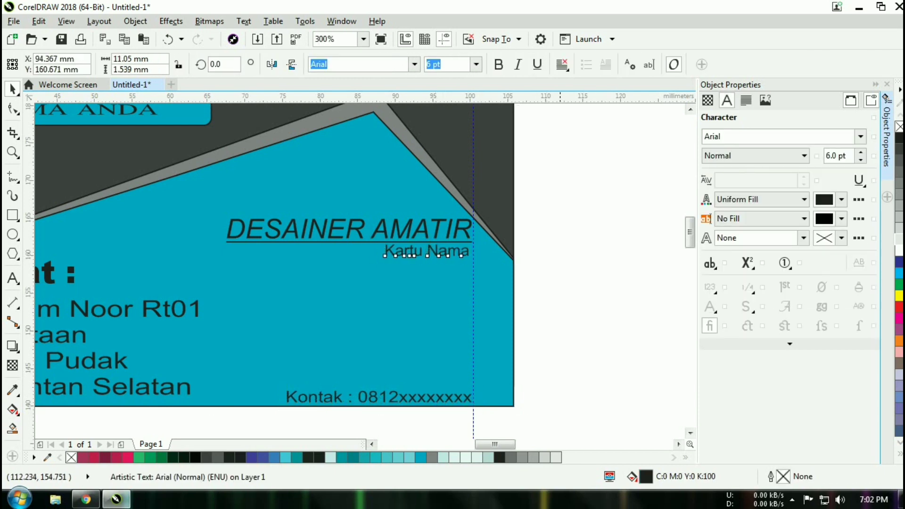
pyautogui.press('Escape')
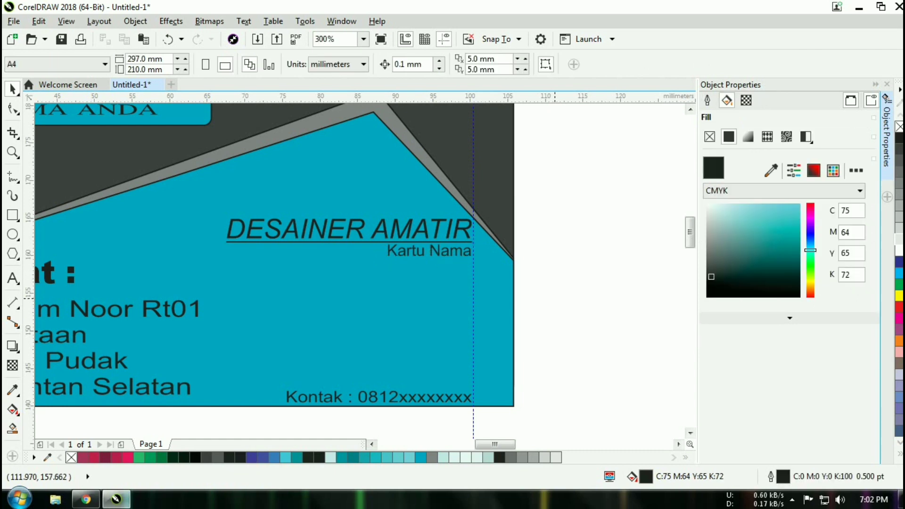
# - Delete the vertical guideline
pyautogui.press('F3')
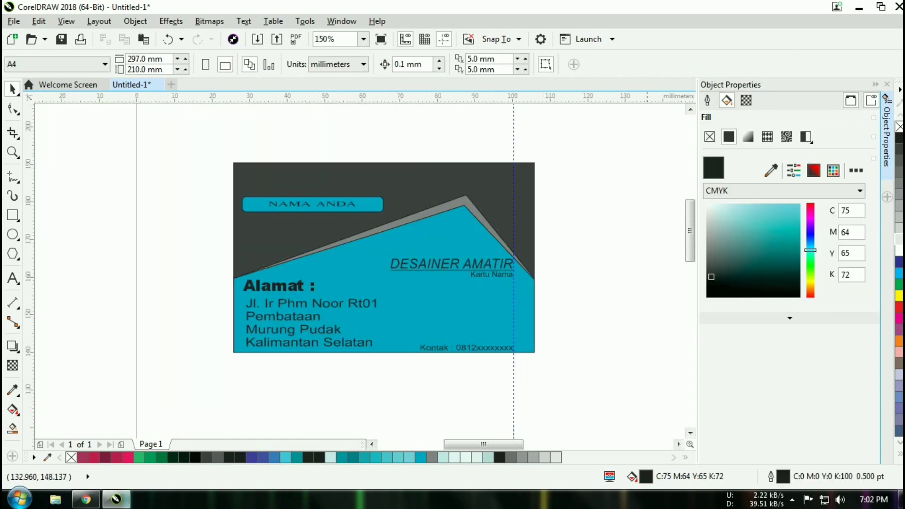
pyautogui.click(515, 240)
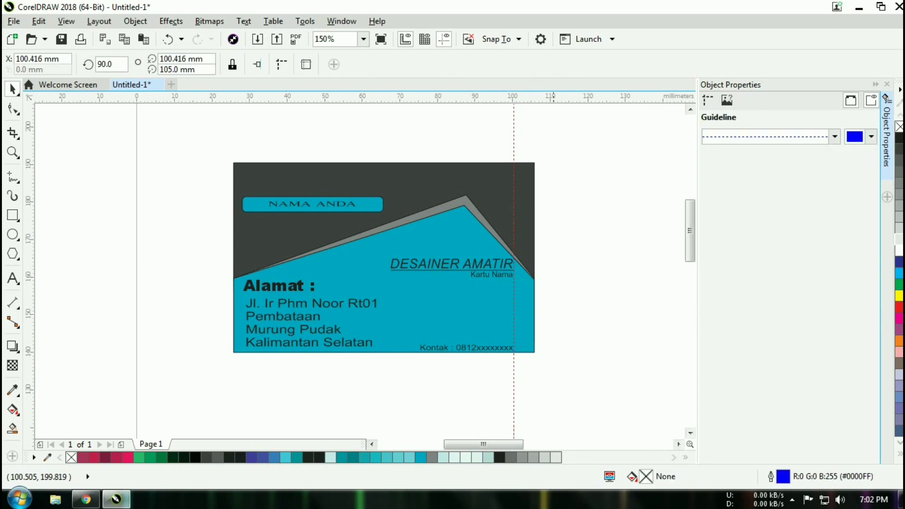
pyautogui.press('Delete')
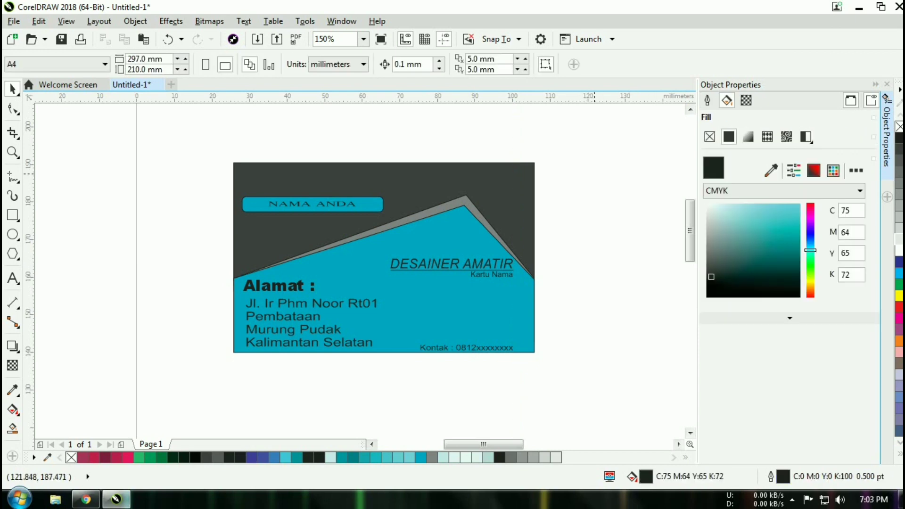
pyautogui.press('F9')
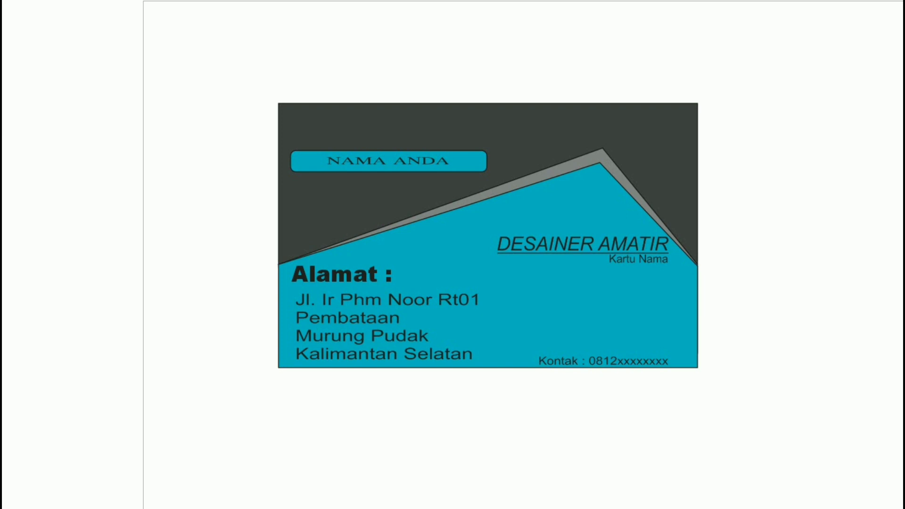
pyautogui.press('Escape')
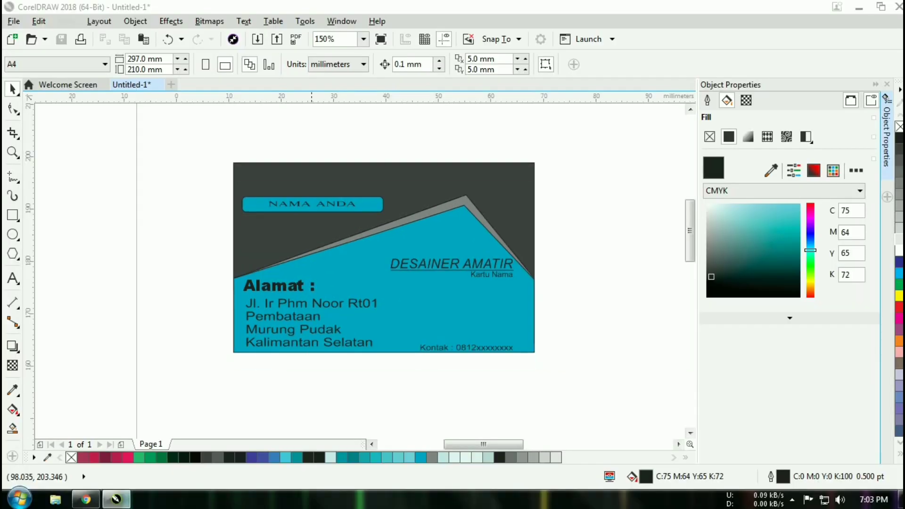
# - Replace the NAMA ANDA text in the top bar with 'Sky Borneo'
pyautogui.click(309, 204)
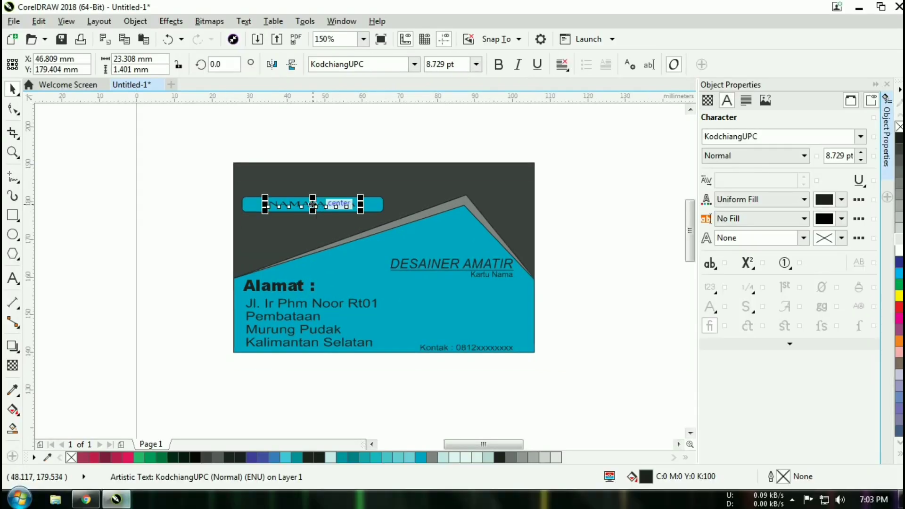
pyautogui.rightClick(289, 206)
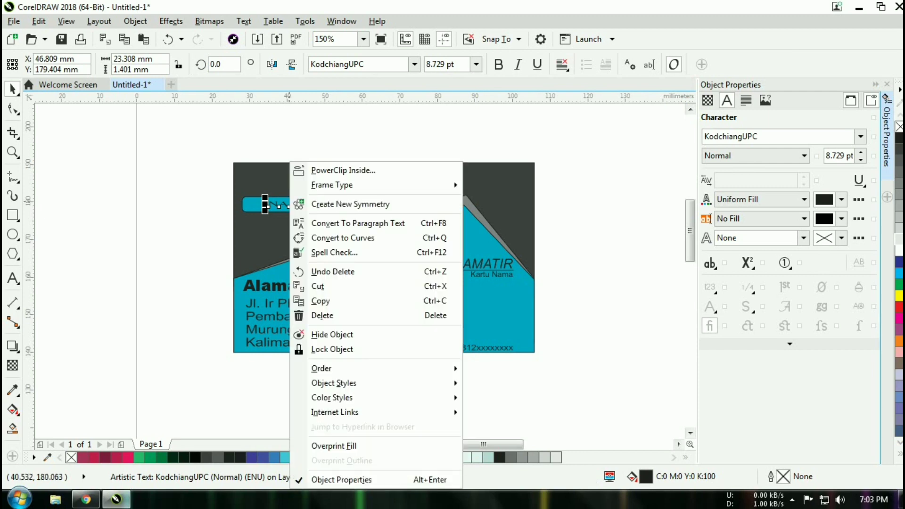
pyautogui.click(288, 203)
pyautogui.click(13, 279)
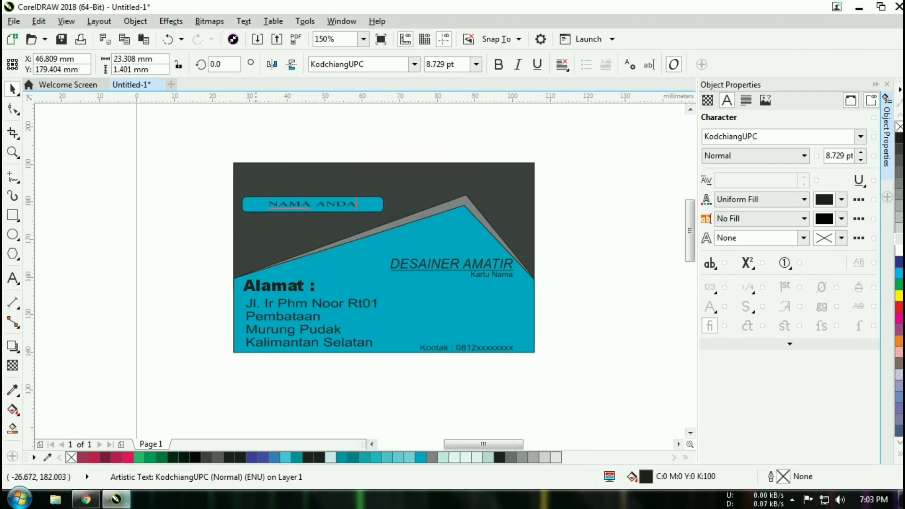
pyautogui.click(349, 204)
pyautogui.hotkey('ctrl', 'a')
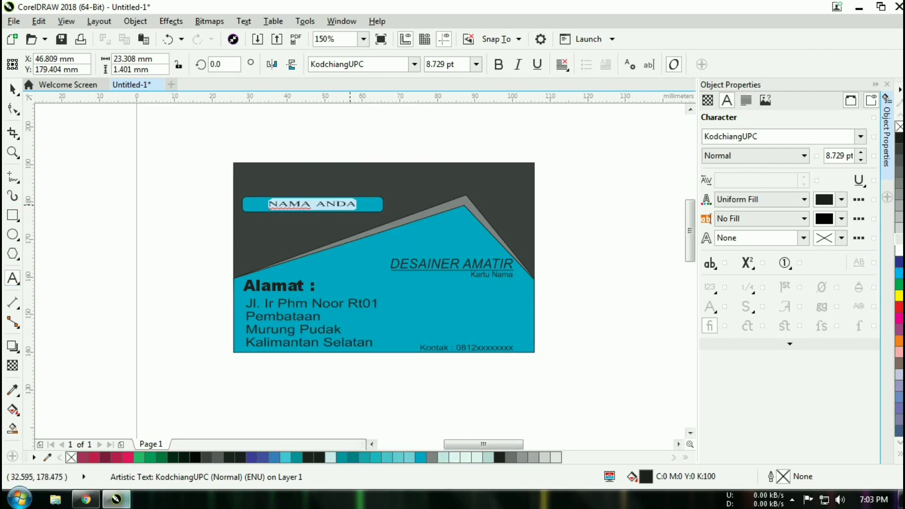
pyautogui.write('Sky')
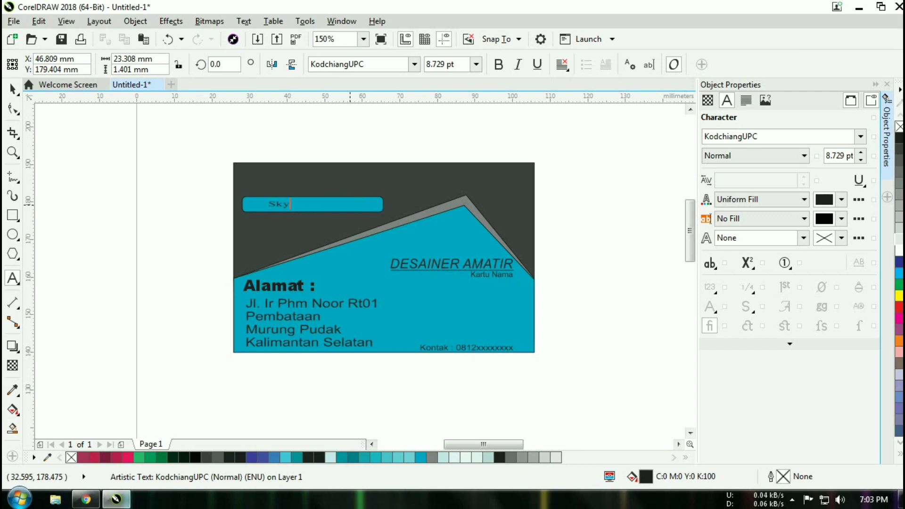
pyautogui.write('Bo')
pyautogui.press('Left')
pyautogui.press('Left')
pyautogui.press('Left')
# - Convert the name bar text to uppercase 'SKY BORNEO'
pyautogui.click(432, 205)
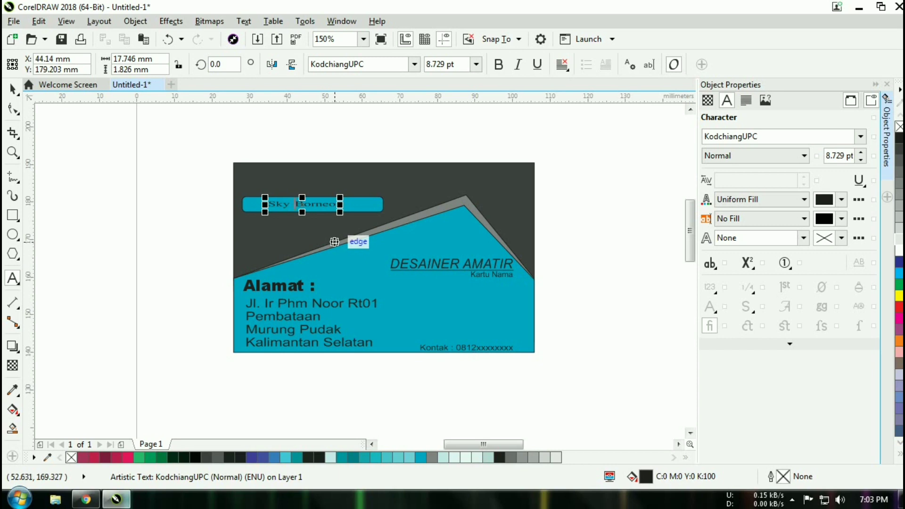
pyautogui.write('S')
pyautogui.press('BackSpace')
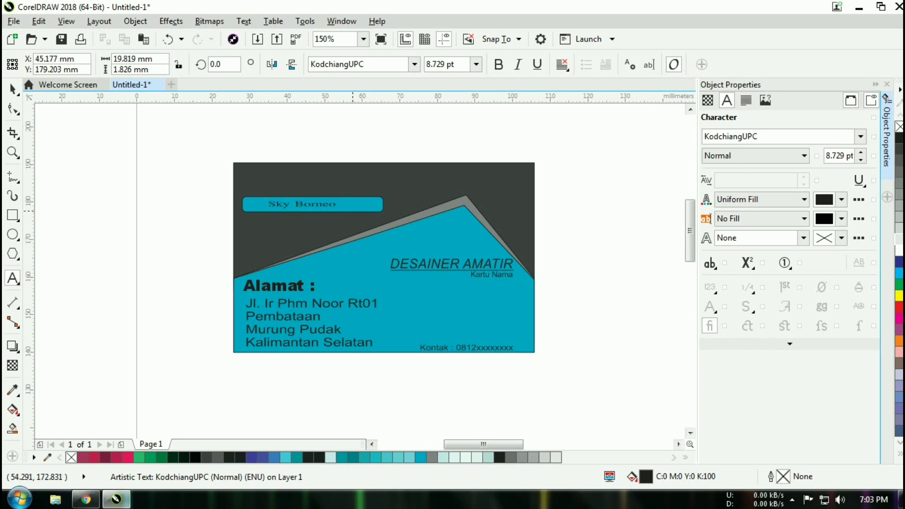
pyautogui.hotkey('ctrl', 'a')
pyautogui.hotkey('shift', 'F3')
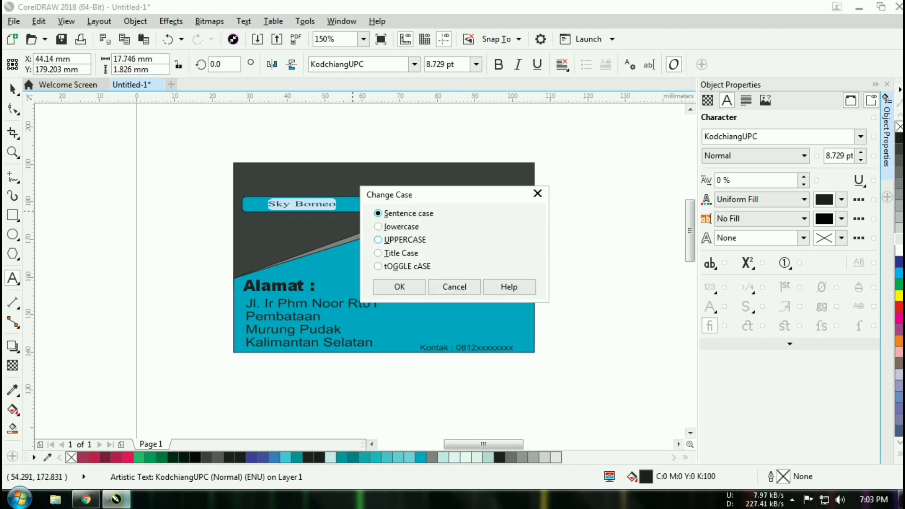
pyautogui.click(391, 240)
pyautogui.click(396, 285)
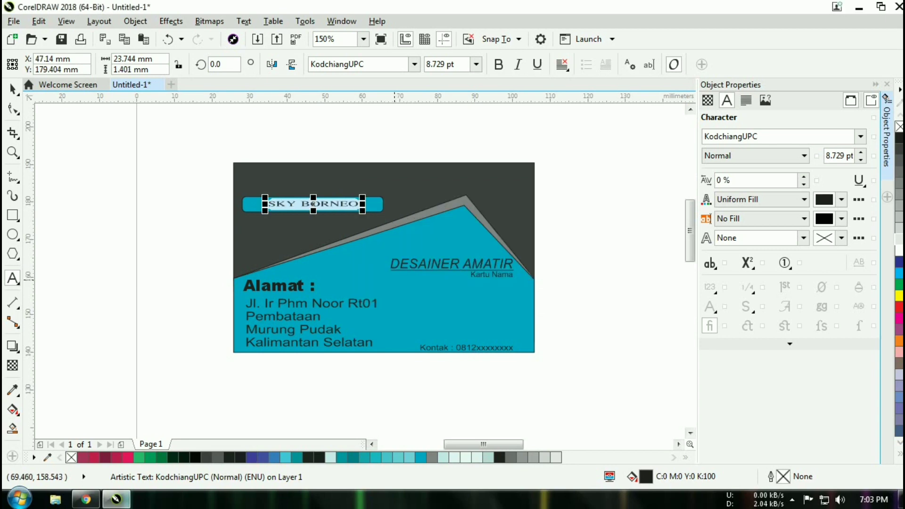
pyautogui.click(599, 234)
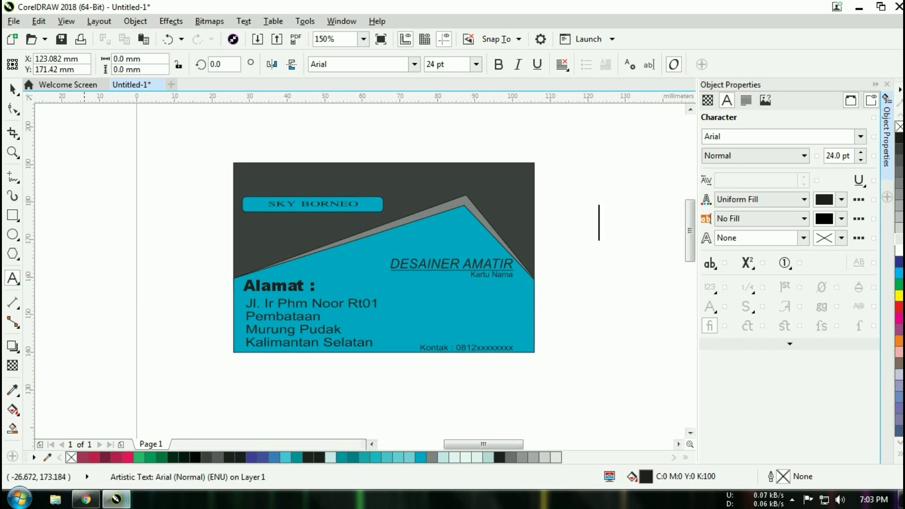
# - Type a 6 pt Email line with the business e-mail address beside the card
pyautogui.click(476, 64)
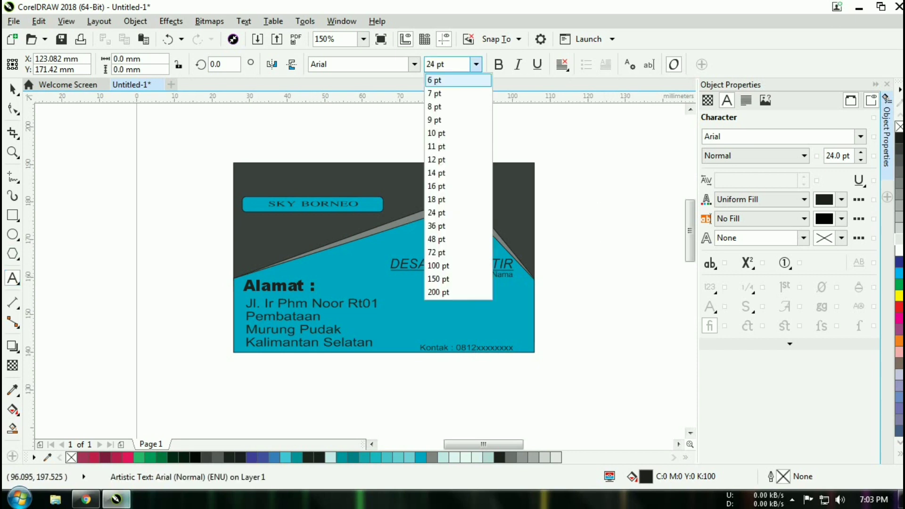
pyautogui.click(439, 80)
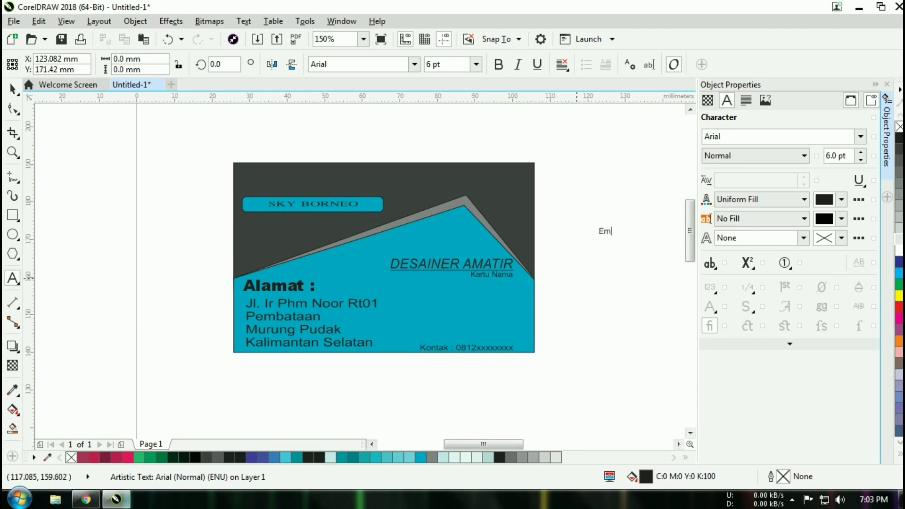
pyautogui.write('ail : ')
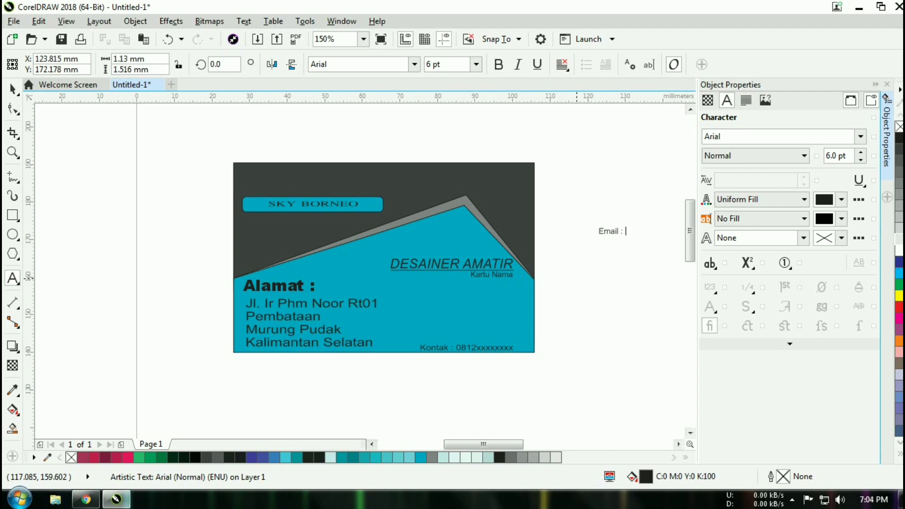
pyautogui.write('SKY')
pyautogui.press('BackSpace')
pyautogui.press('BackSpace')
pyautogui.press('BackSpace')
pyautogui.write('y')
pyautogui.press('BackSpace')
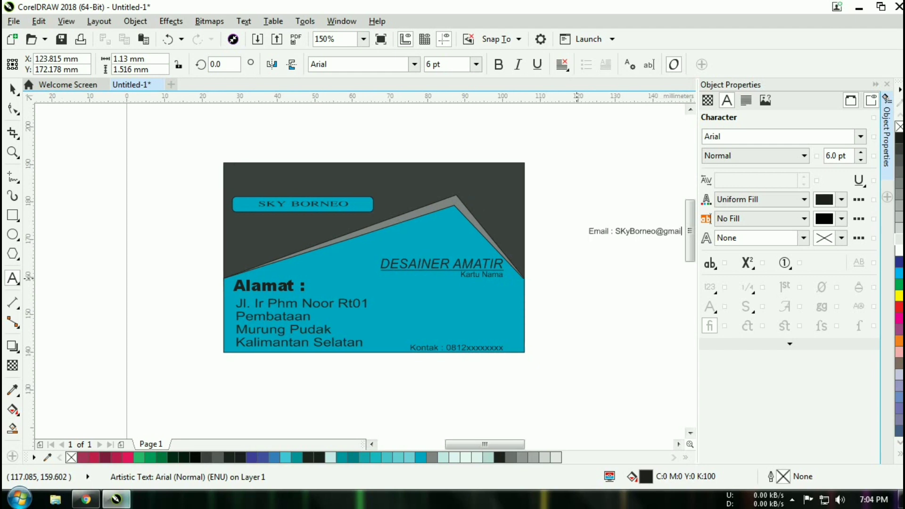
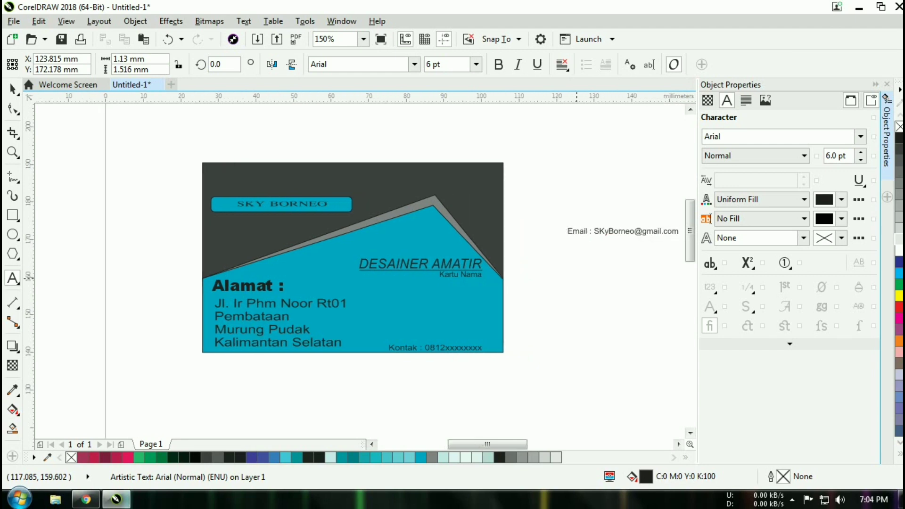
pyautogui.click(635, 294)
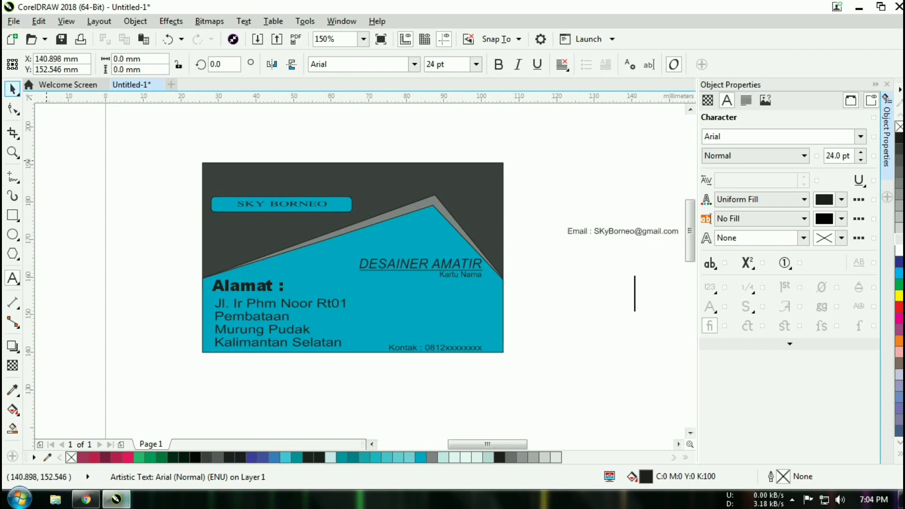
# - Move the Email line onto the card just above the Kontak line
pyautogui.click(12, 89)
pyautogui.click(626, 232)
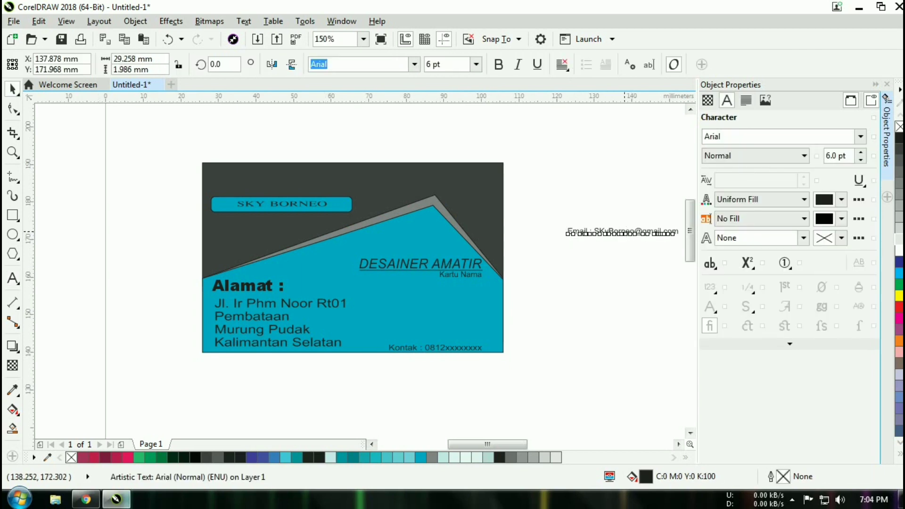
pyautogui.moveTo(627, 231); pyautogui.dragTo(428, 342)
pyautogui.click(566, 336)
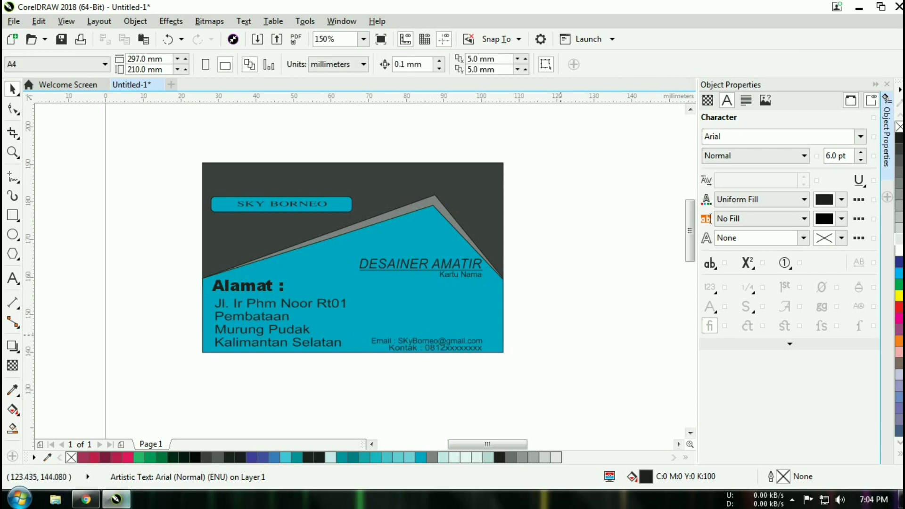
# - Place the Kontak line above the Email line and line its text up over it
pyautogui.scroll(2, 480, 355)
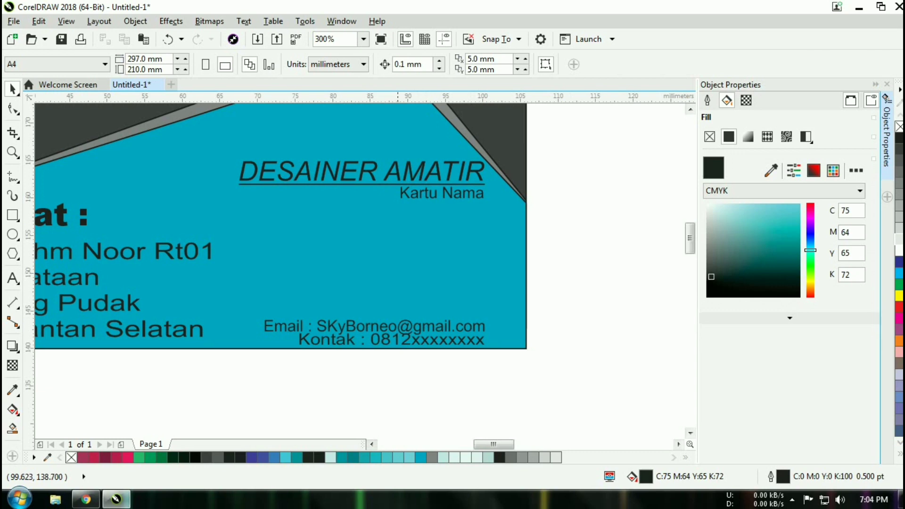
pyautogui.click(415, 339)
pyautogui.moveTo(415, 339); pyautogui.dragTo(419, 309)
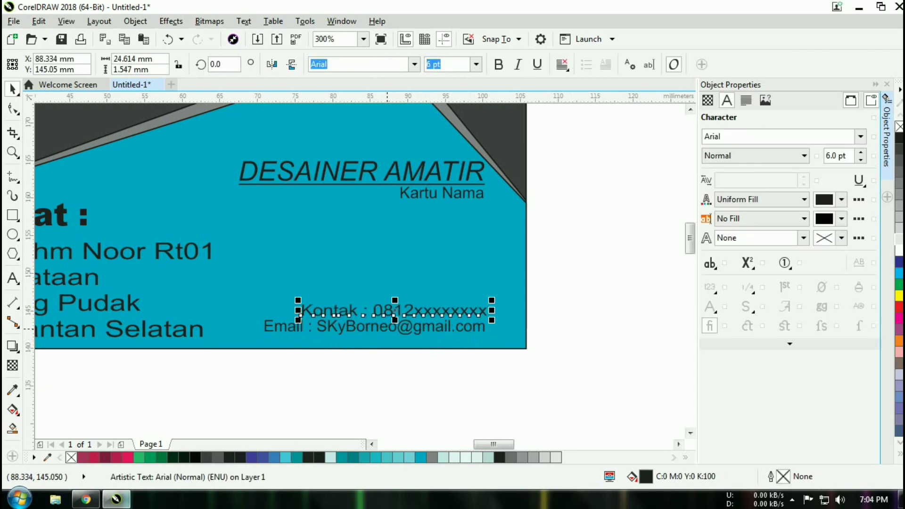
pyautogui.click(387, 328)
pyautogui.moveTo(375, 328); pyautogui.dragTo(376, 339)
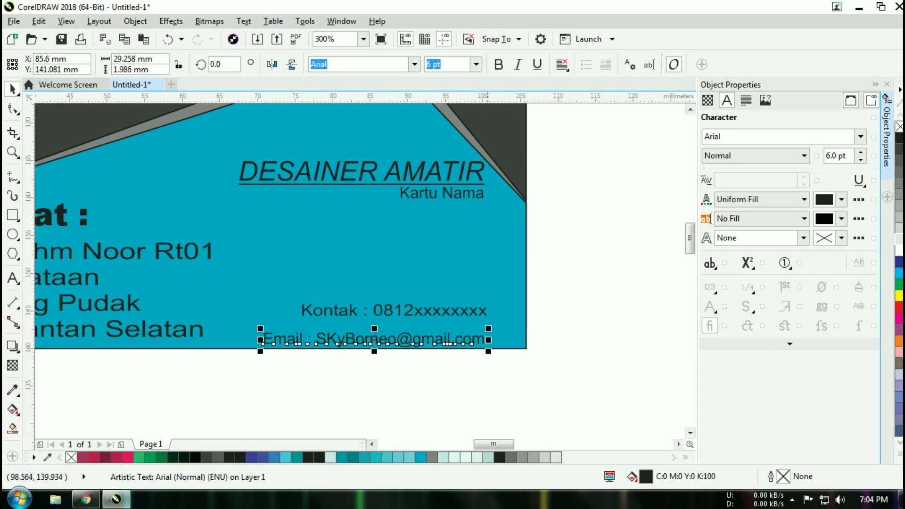
pyautogui.click(454, 309)
pyautogui.moveTo(395, 310); pyautogui.dragTo(355, 315)
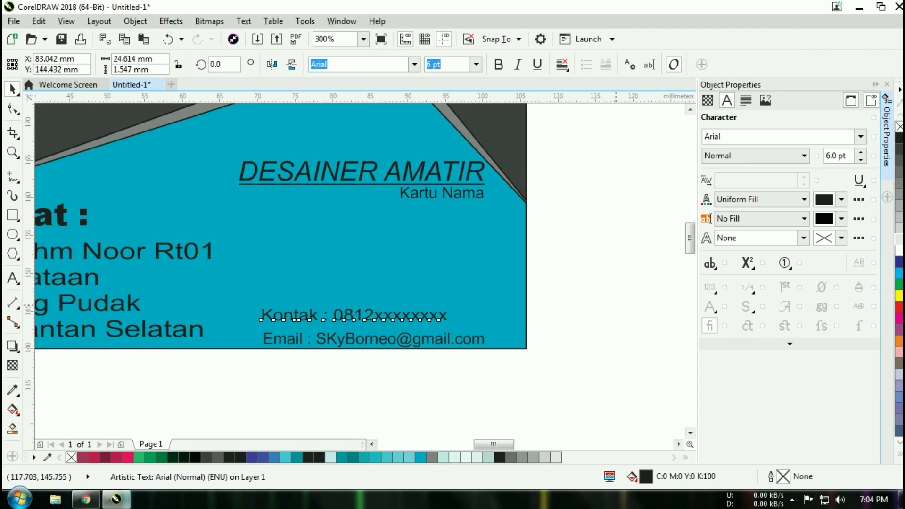
# - Adjust the spacing before the Email colon so it lines up with Kontak's colon
pyautogui.click(609, 305)
pyautogui.press('Tab')
pyautogui.click(309, 336)
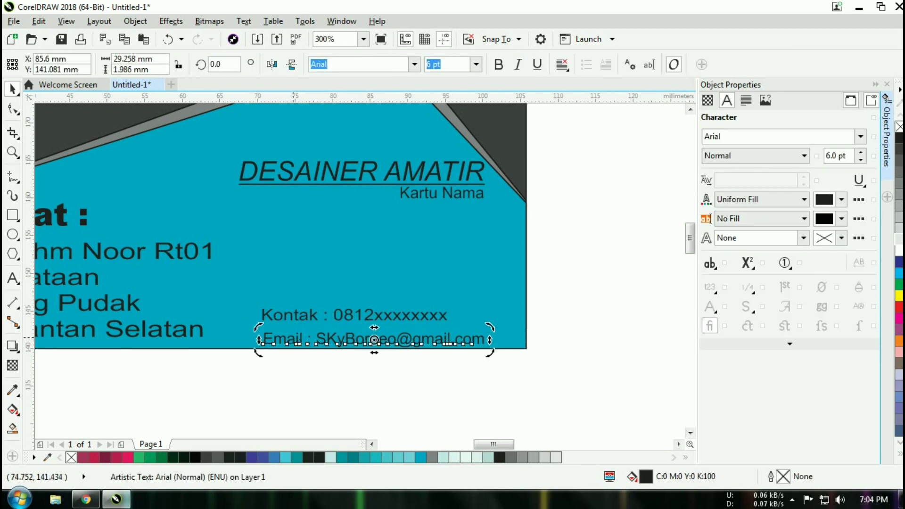
pyautogui.press('F8')
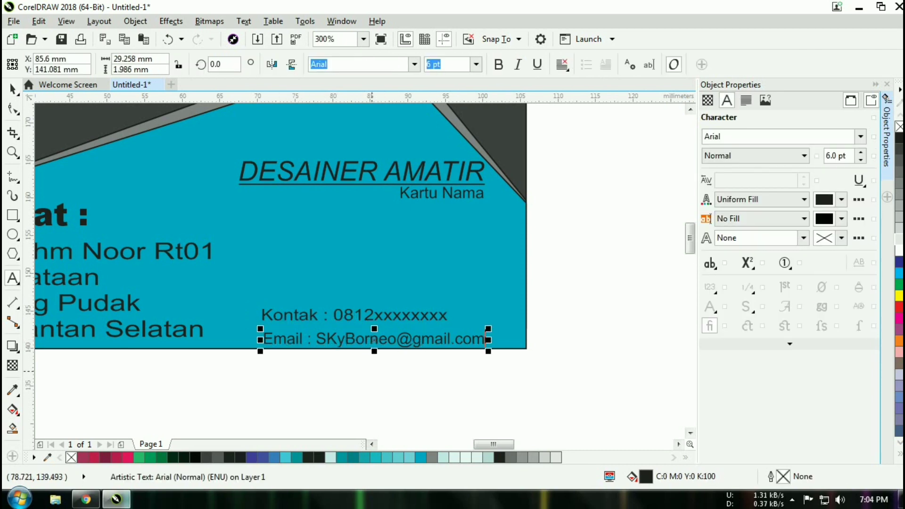
pyautogui.press('Left')
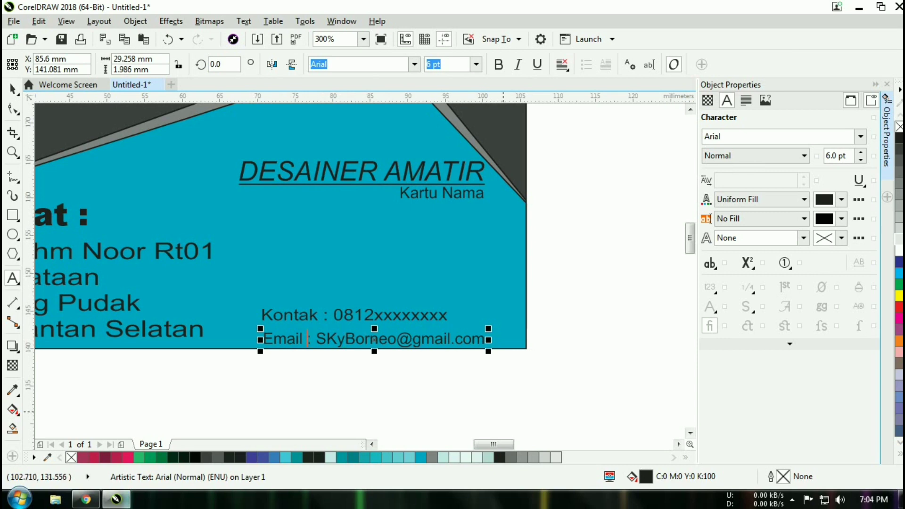
pyautogui.press('BackSpace')
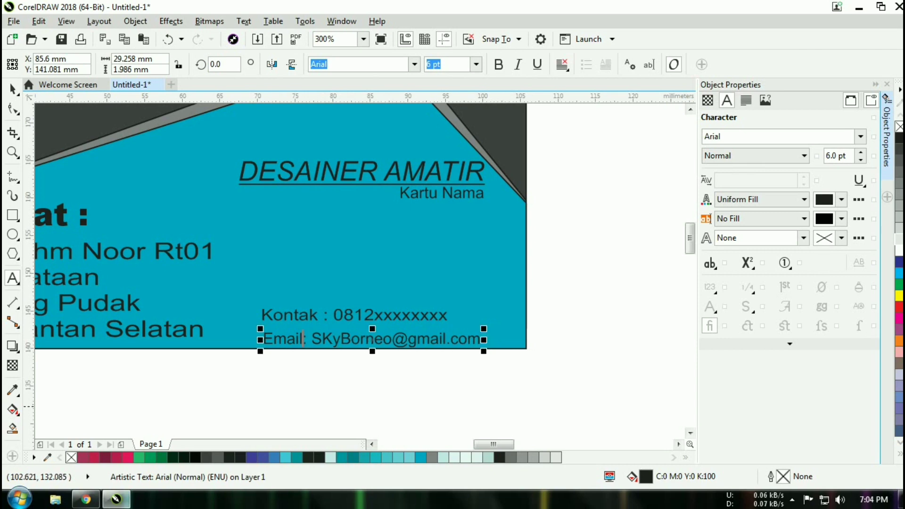
pyautogui.click(502, 406)
pyautogui.click(320, 348)
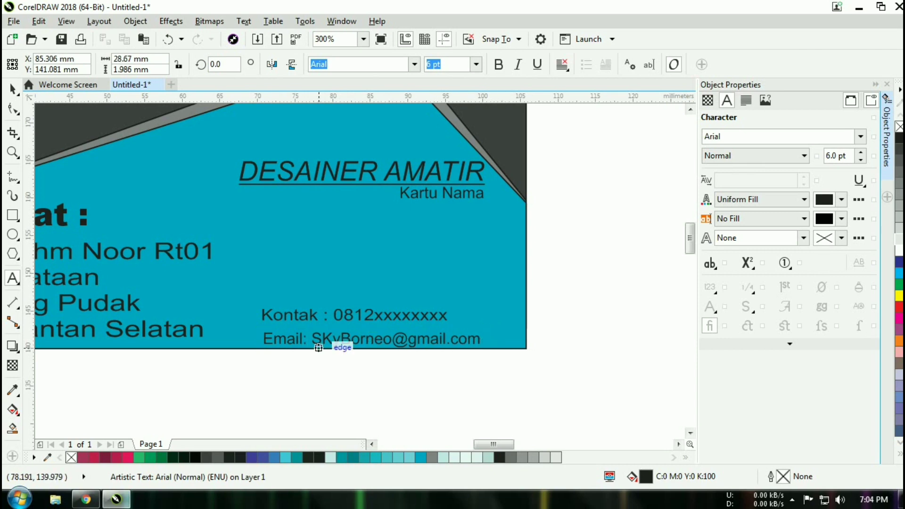
pyautogui.press('Left')
pyautogui.press('Left')
pyautogui.press('Left')
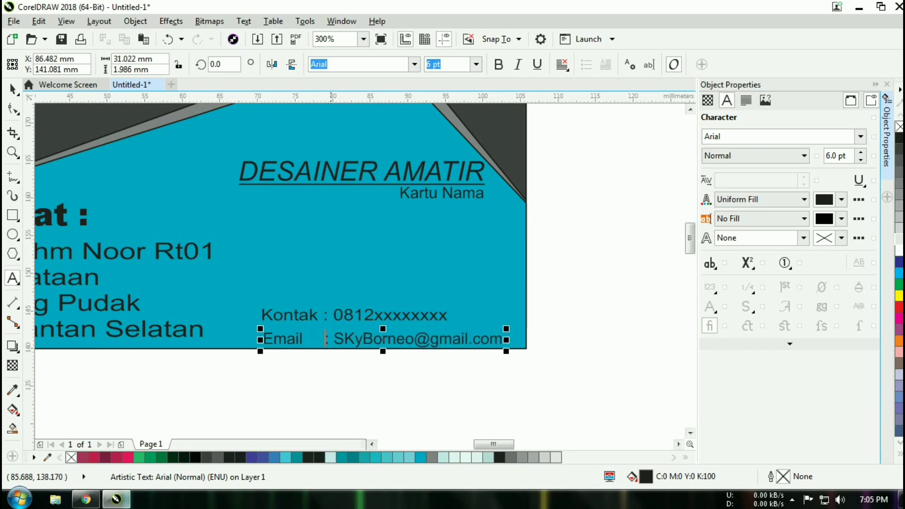
pyautogui.click(315, 418)
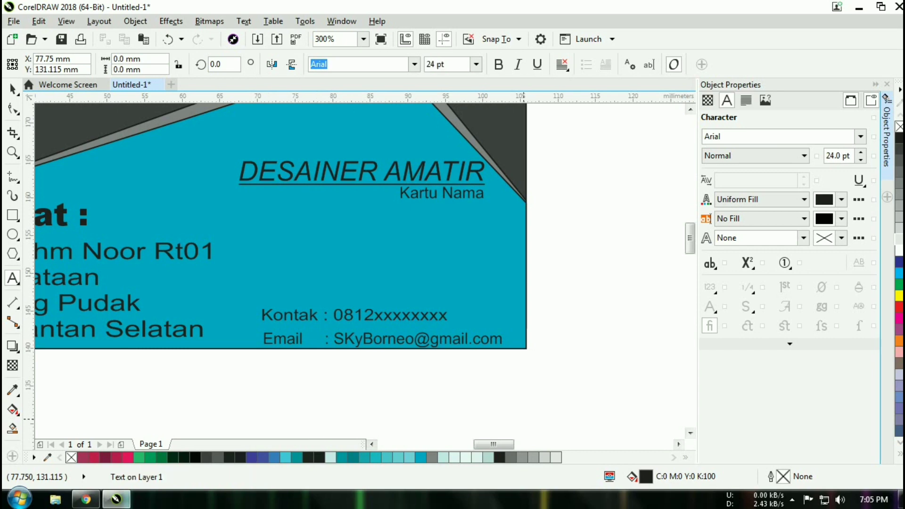
pyautogui.press('Escape')
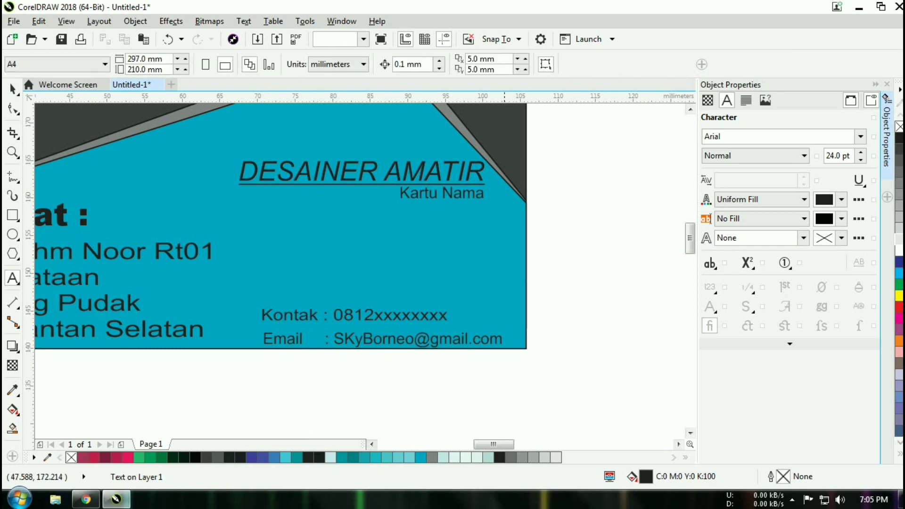
pyautogui.press('space')
# - Move both the Kontak and Email lines together into the card's lower right
pyautogui.moveTo(511, 404); pyautogui.dragTo(249, 293)
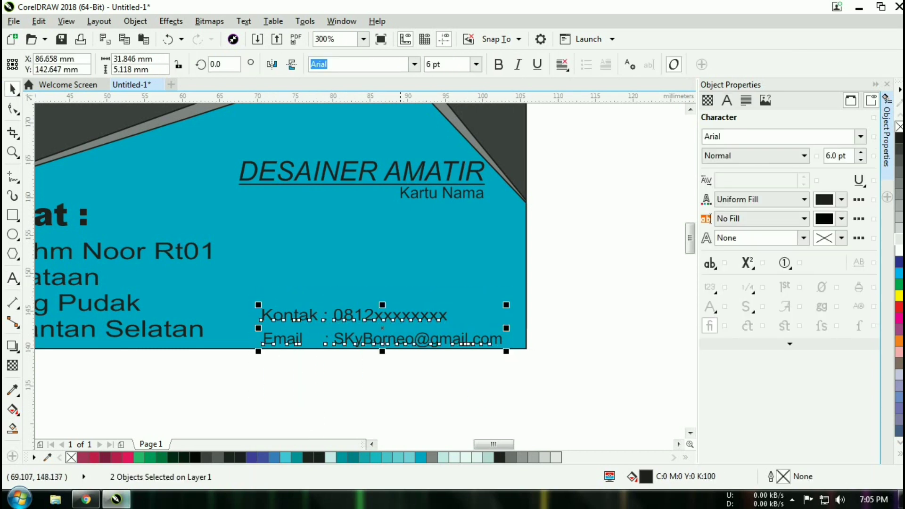
pyautogui.moveTo(385, 329); pyautogui.dragTo(363, 323)
pyautogui.click(466, 383)
pyautogui.scroll(-2, 467, 383)
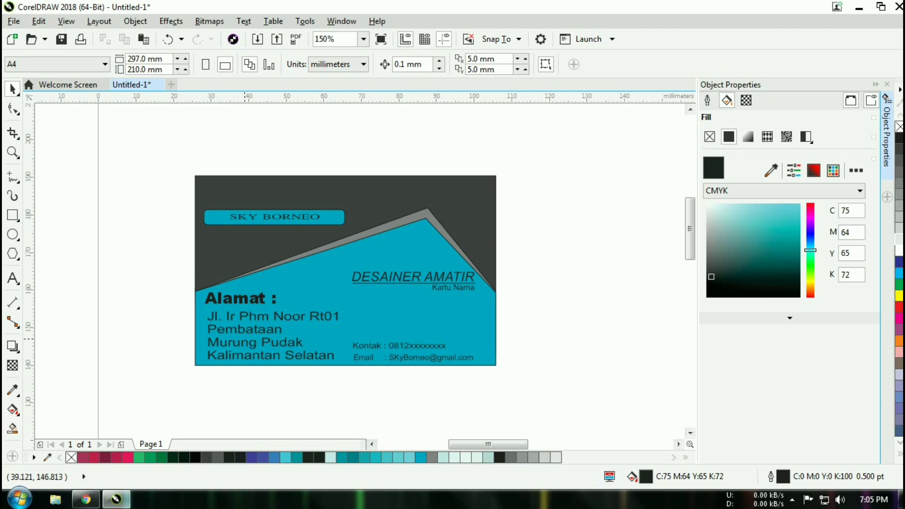
# - Scale the address block down to about 90% so it clears the card's bottom edge
pyautogui.click(243, 332)
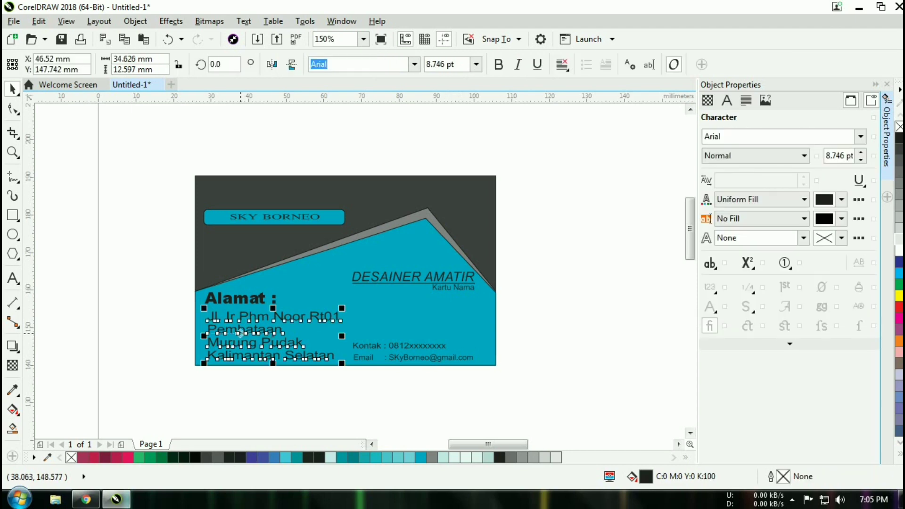
pyautogui.moveTo(342, 363); pyautogui.dragTo(332, 354)
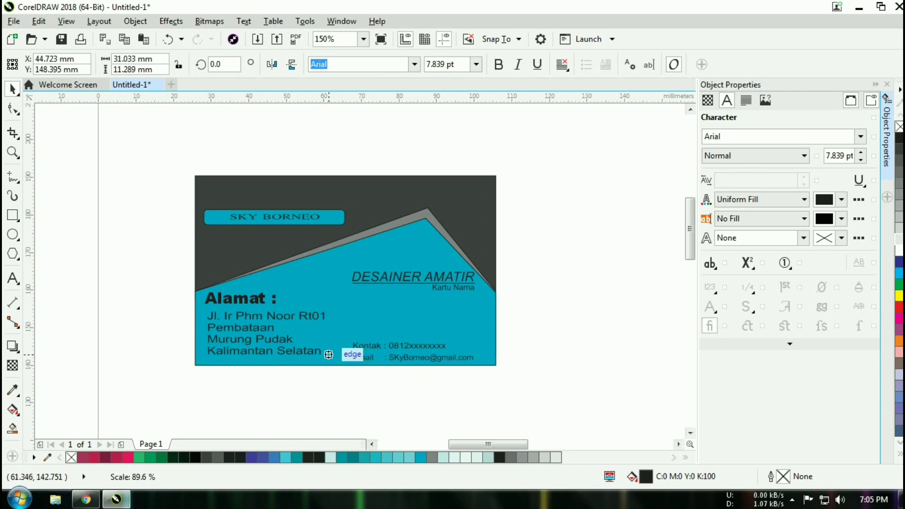
pyautogui.press('Escape')
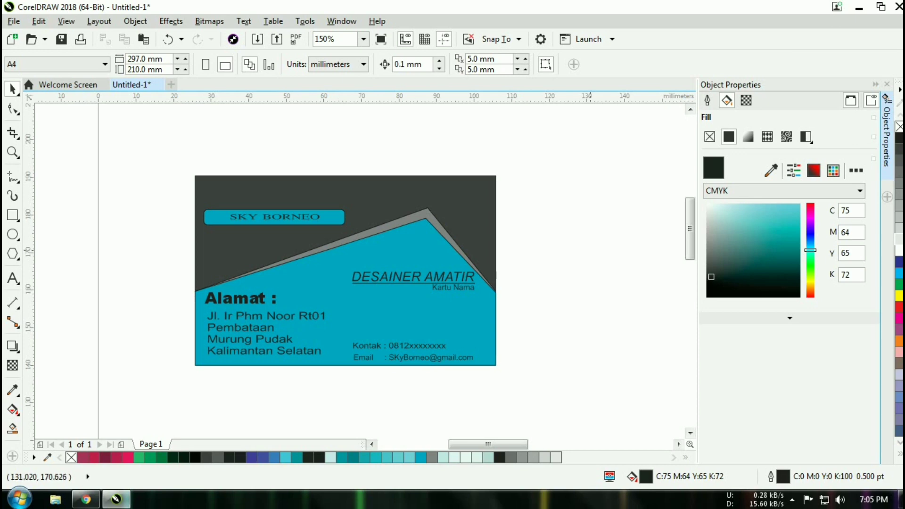
pyautogui.click(792, 499)
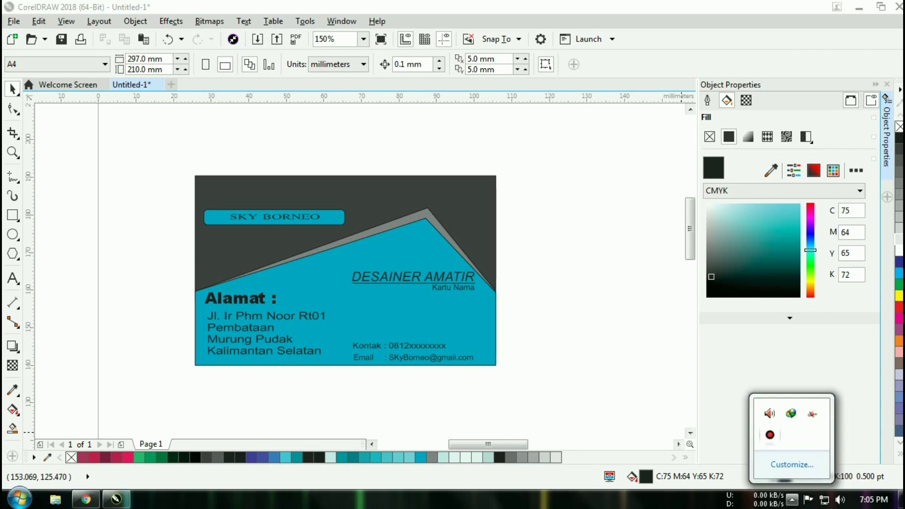